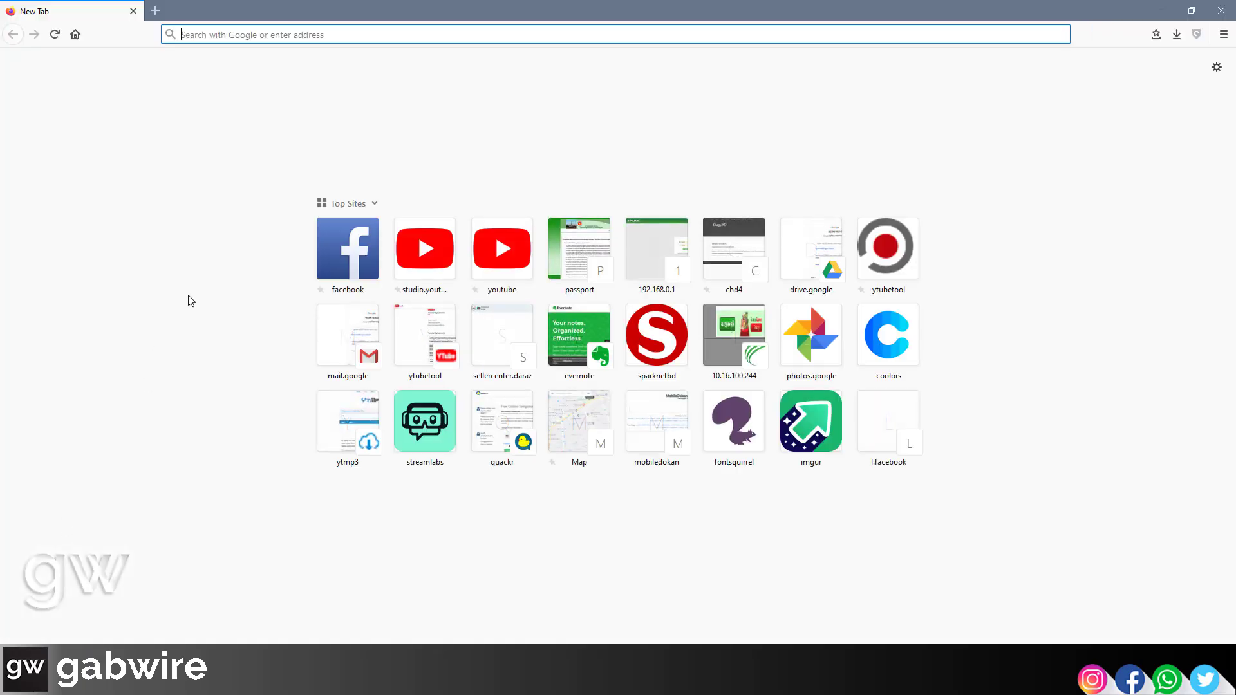
- Open youtube.com and start adding another Google account from the account switcher
{"action": "type", "text": "youtube.com/"}
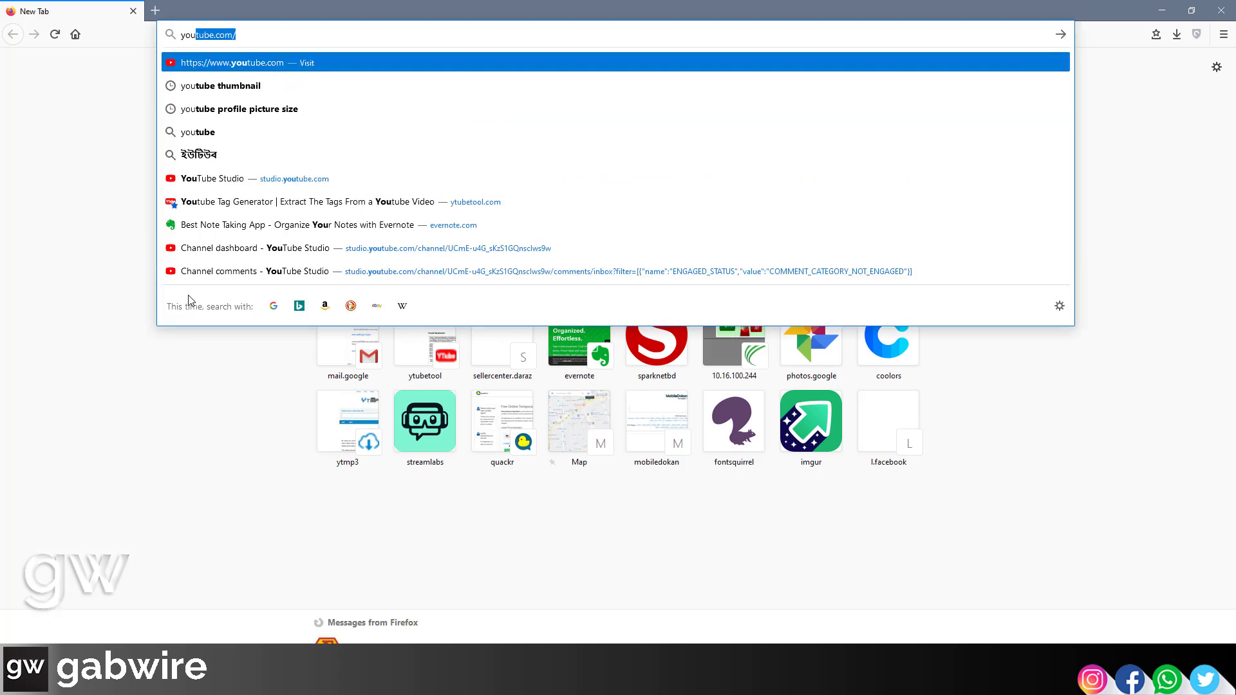
{"action": "key", "text": "Return"}
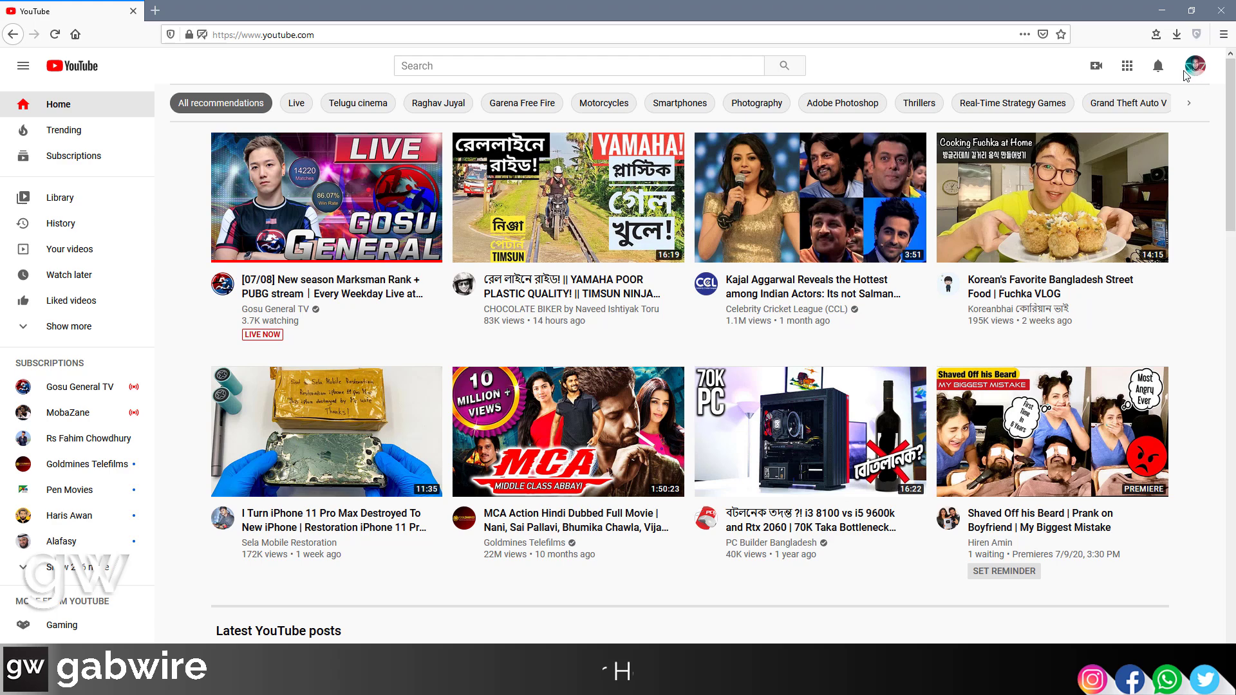
{"action": "left_click", "coordinate": [1195, 66]}
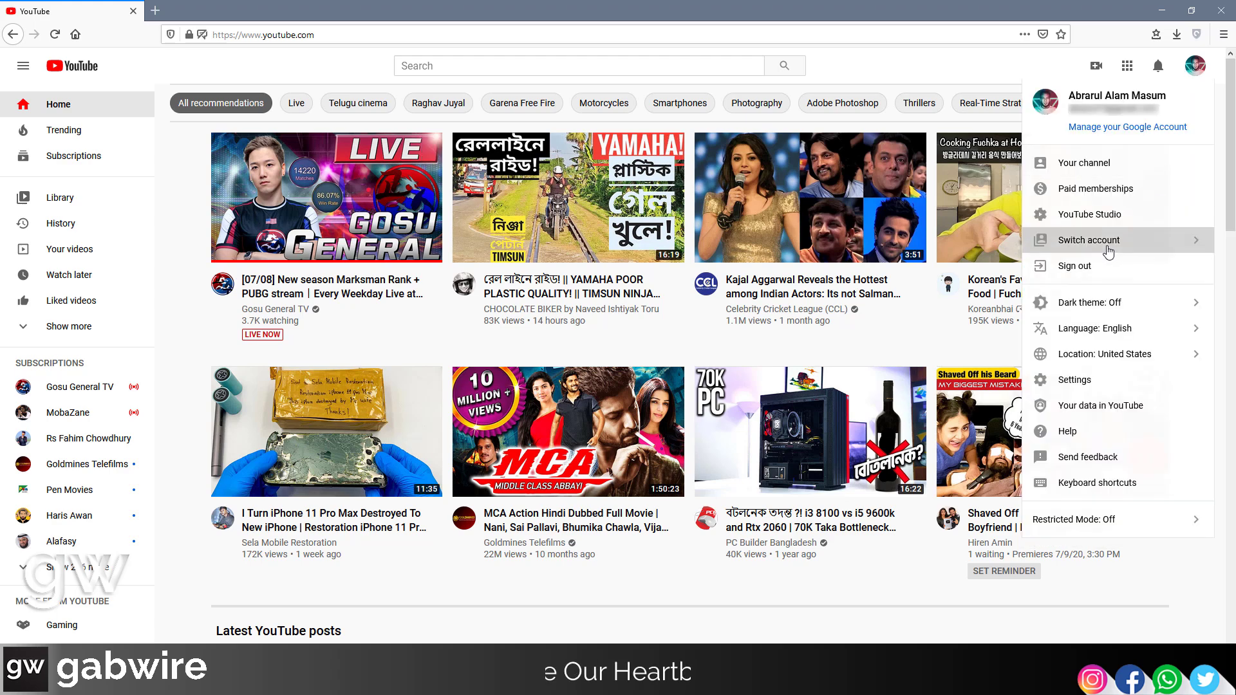
{"action": "left_click", "coordinate": [1107, 251]}
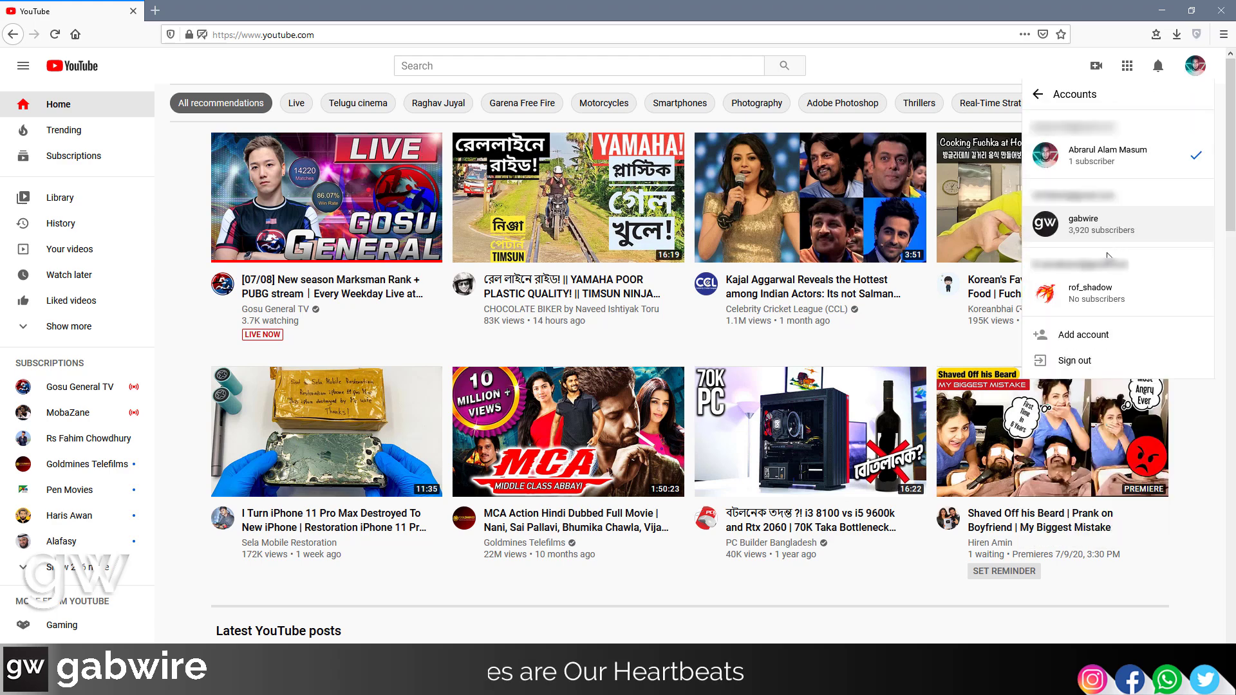
{"action": "left_click", "coordinate": [1113, 341]}
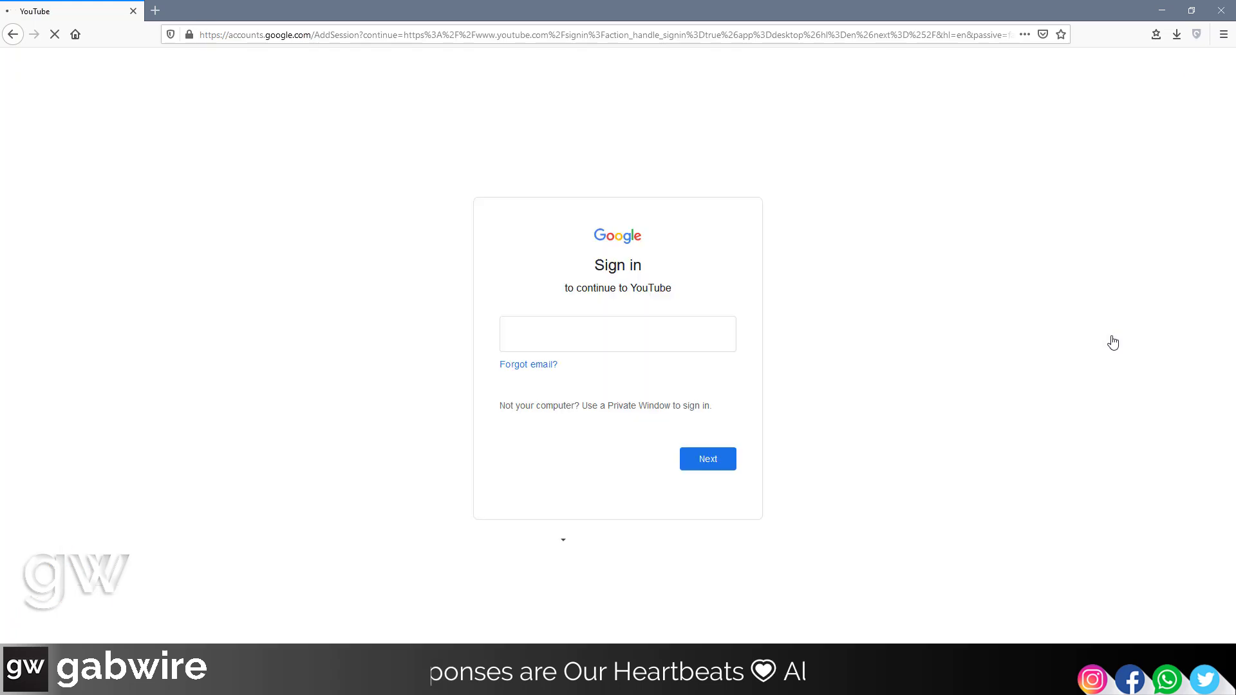
{"action": "left_click", "coordinate": [585, 336]}
- Sign in with the second account's e-mail address and its saved password
{"action": "left_click", "coordinate": [586, 338]}
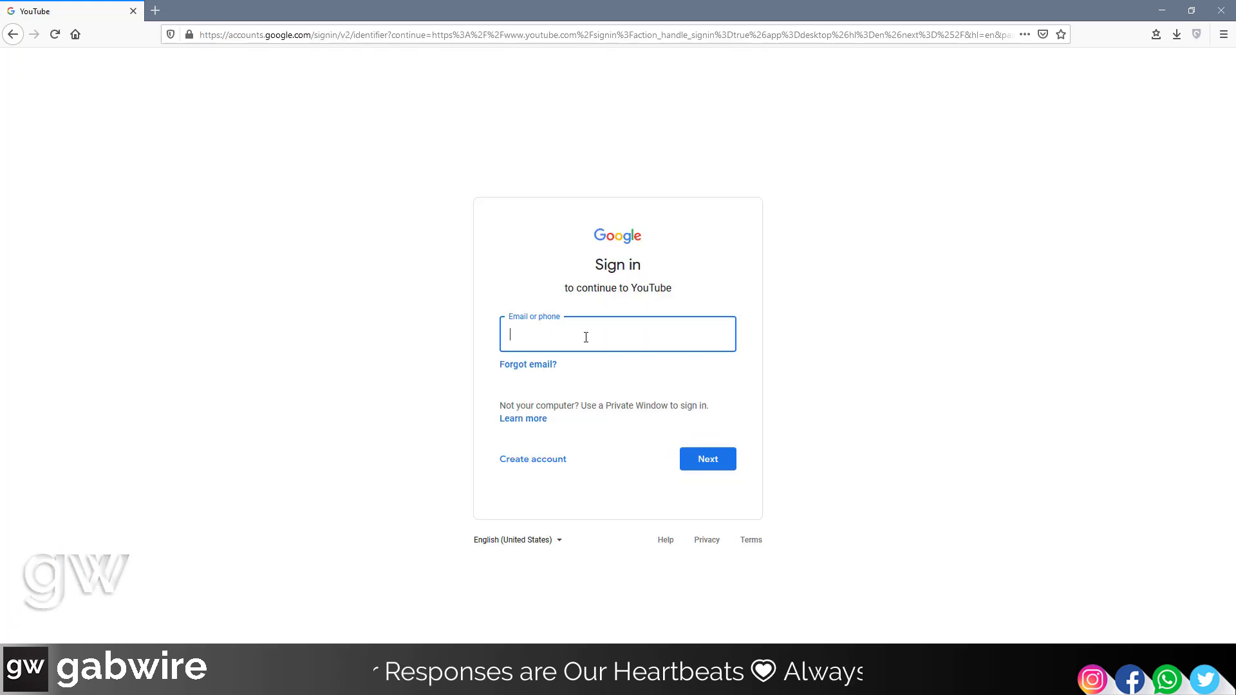
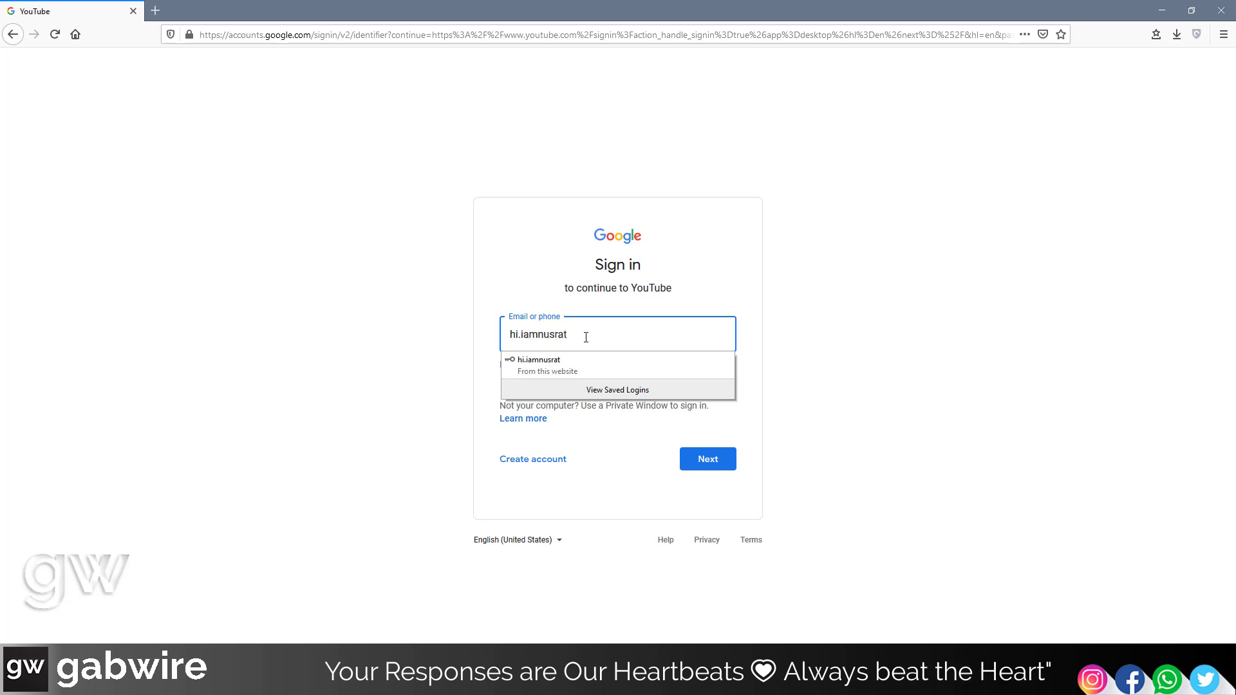
{"action": "key", "text": "Return"}
{"action": "left_click", "coordinate": [710, 399]}
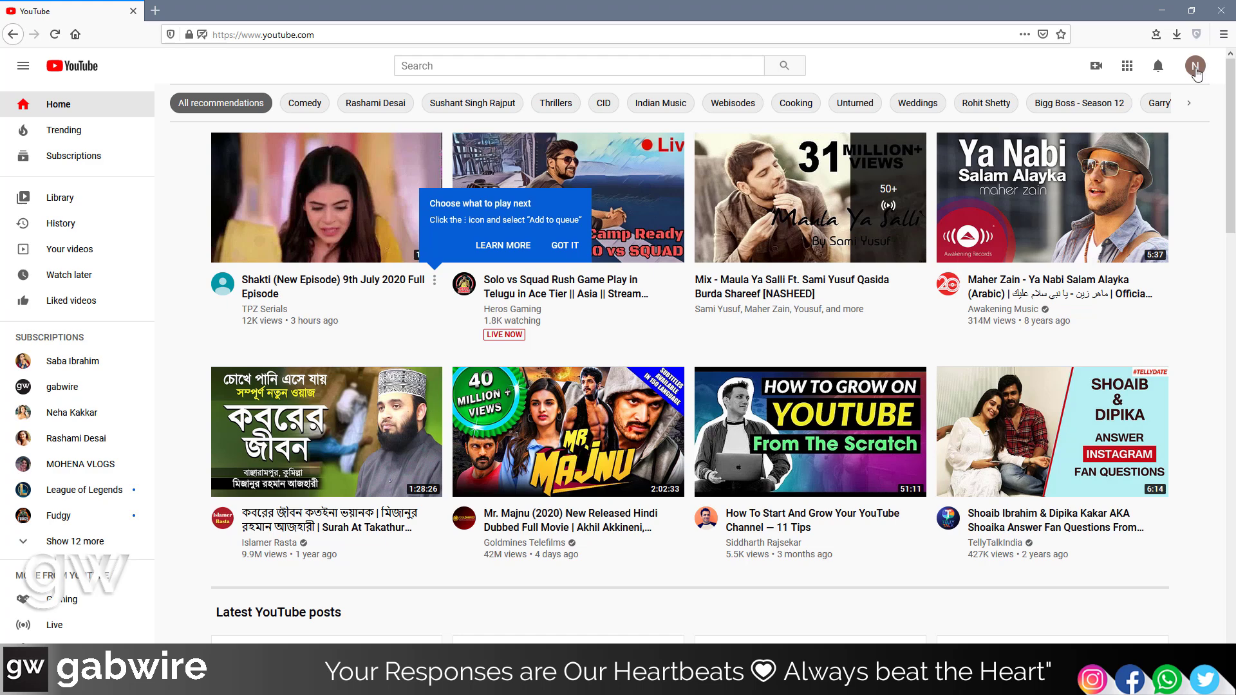
{"action": "left_click", "coordinate": [1196, 73]}
- Upload Clip.mp4 from the new channel and open the Clip video's details page
{"action": "left_click", "coordinate": [1131, 158]}
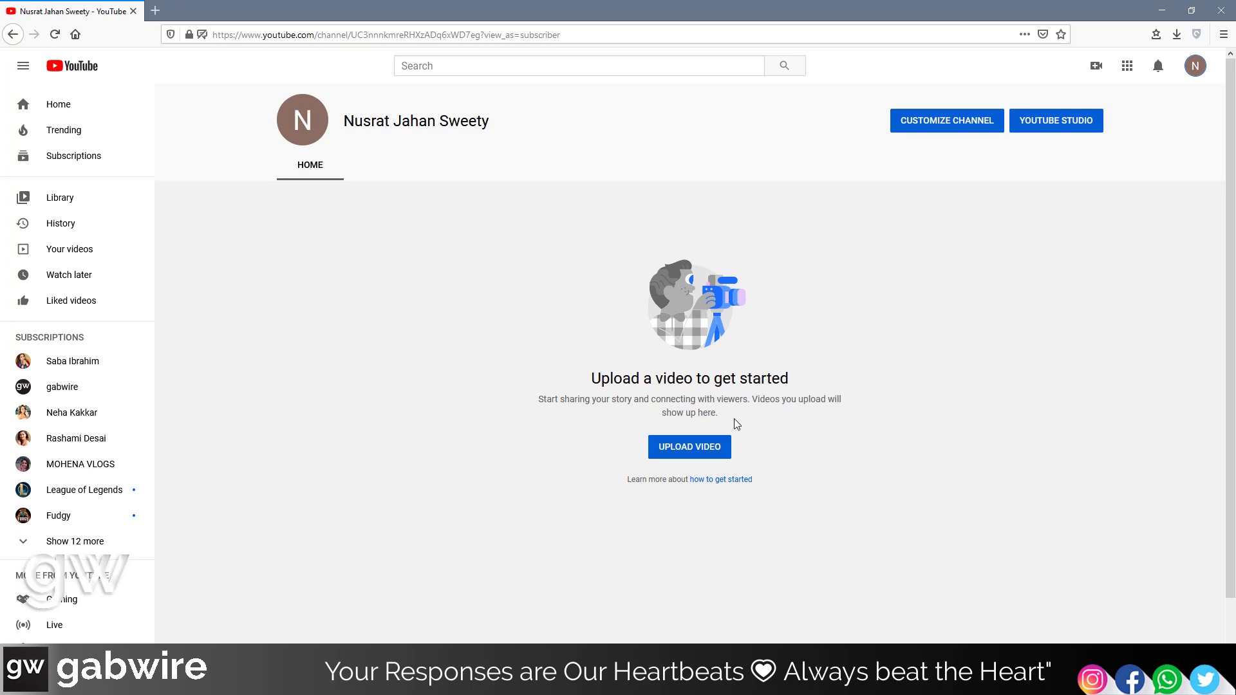
{"action": "left_click", "coordinate": [705, 448]}
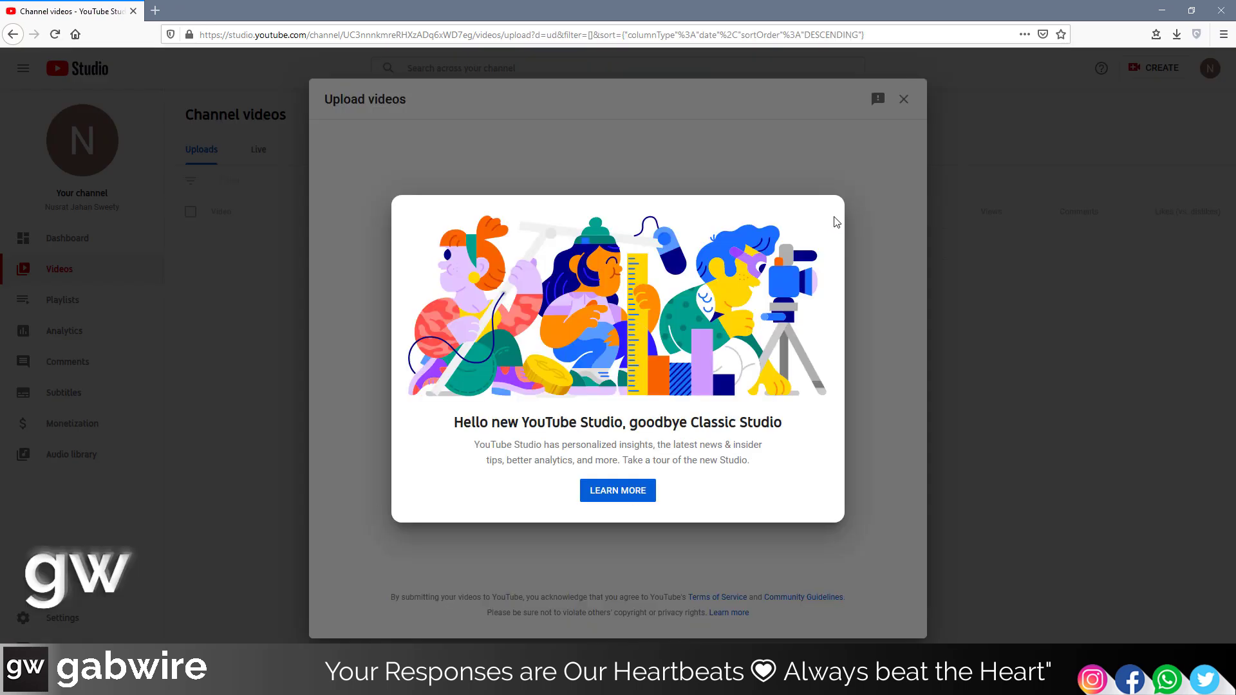
{"action": "left_click", "coordinate": [833, 221]}
{"action": "left_click", "coordinate": [618, 436]}
{"action": "double_click", "coordinate": [165, 91]}
{"action": "scroll", "coordinate": [364, 265], "scroll_direction": "down", "scroll_amount": 5}
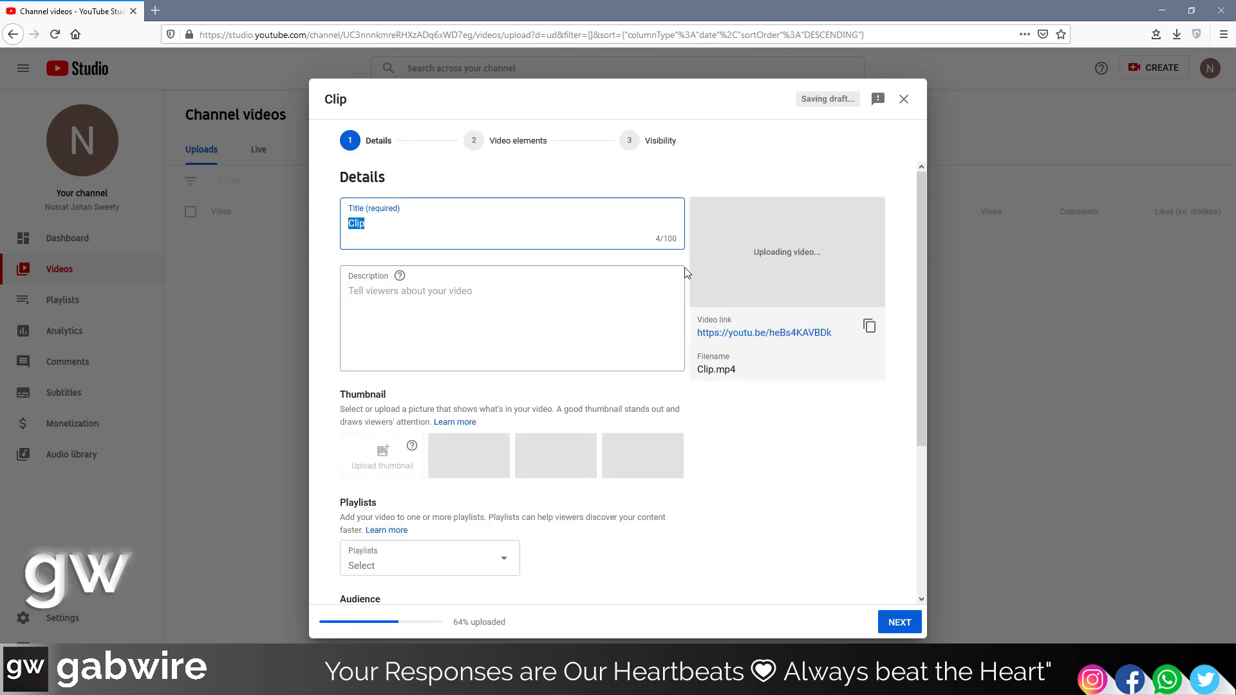
{"action": "scroll", "coordinate": [521, 386], "scroll_direction": "down", "scroll_amount": 5}
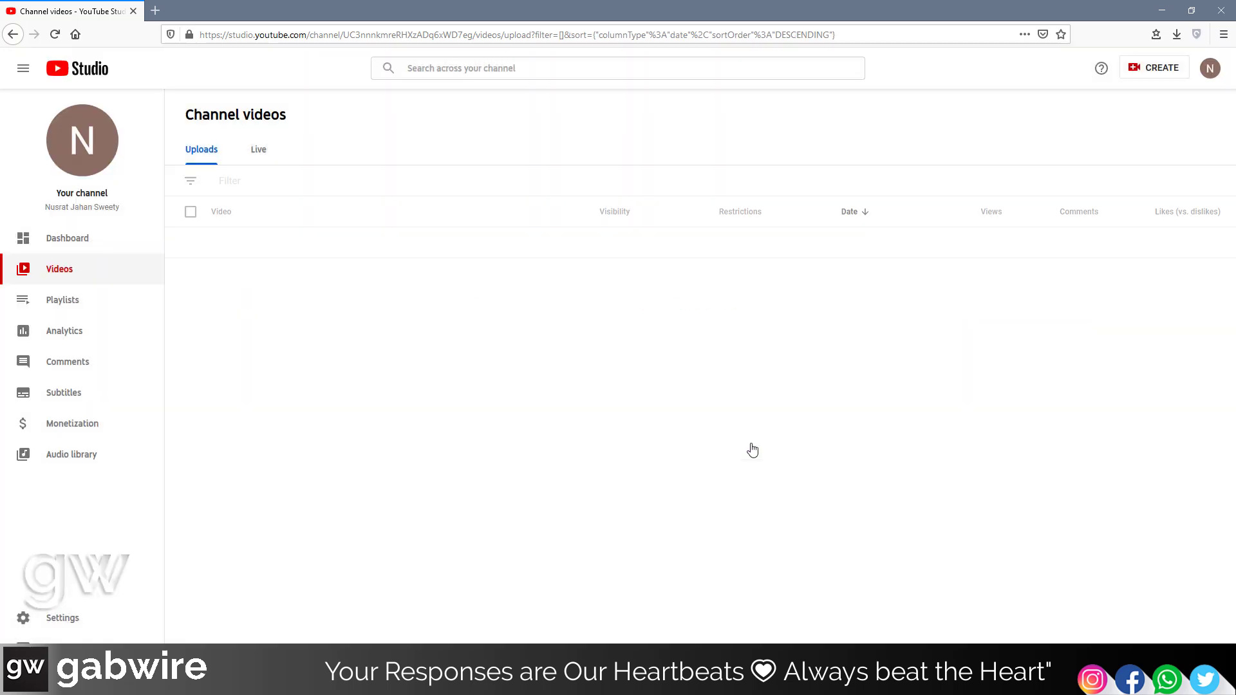
{"action": "left_click", "coordinate": [307, 262]}
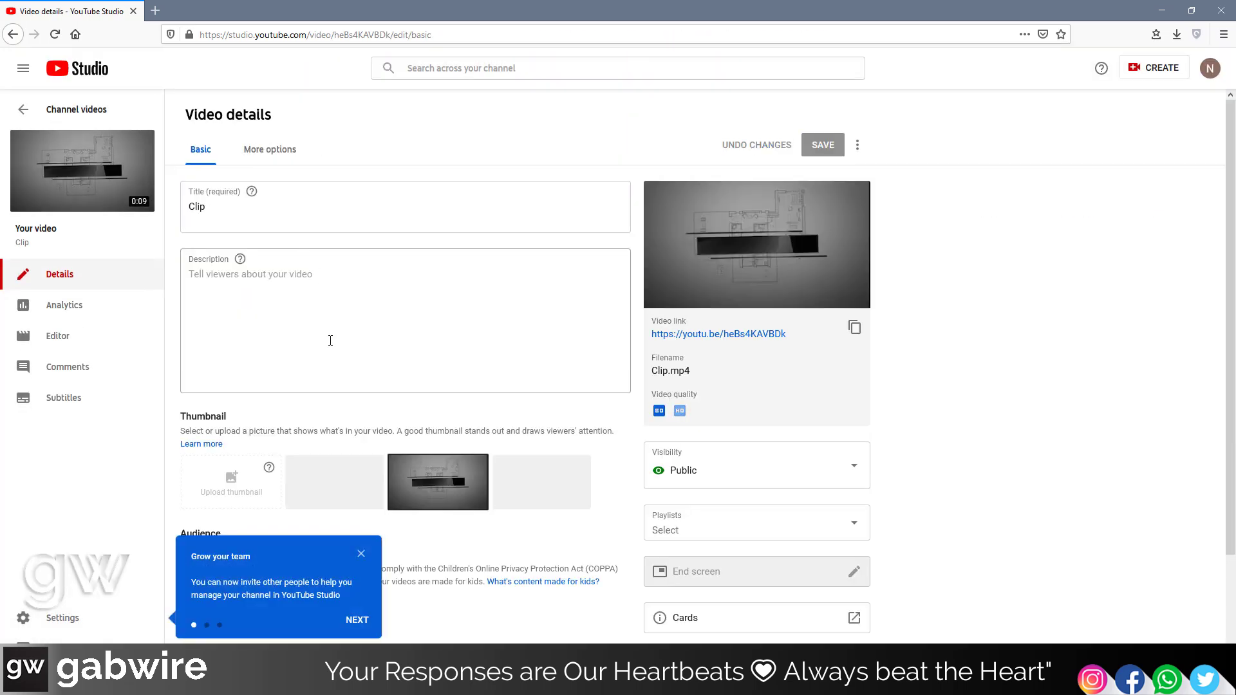
{"action": "scroll", "coordinate": [331, 342], "scroll_direction": "down", "scroll_amount": 2}
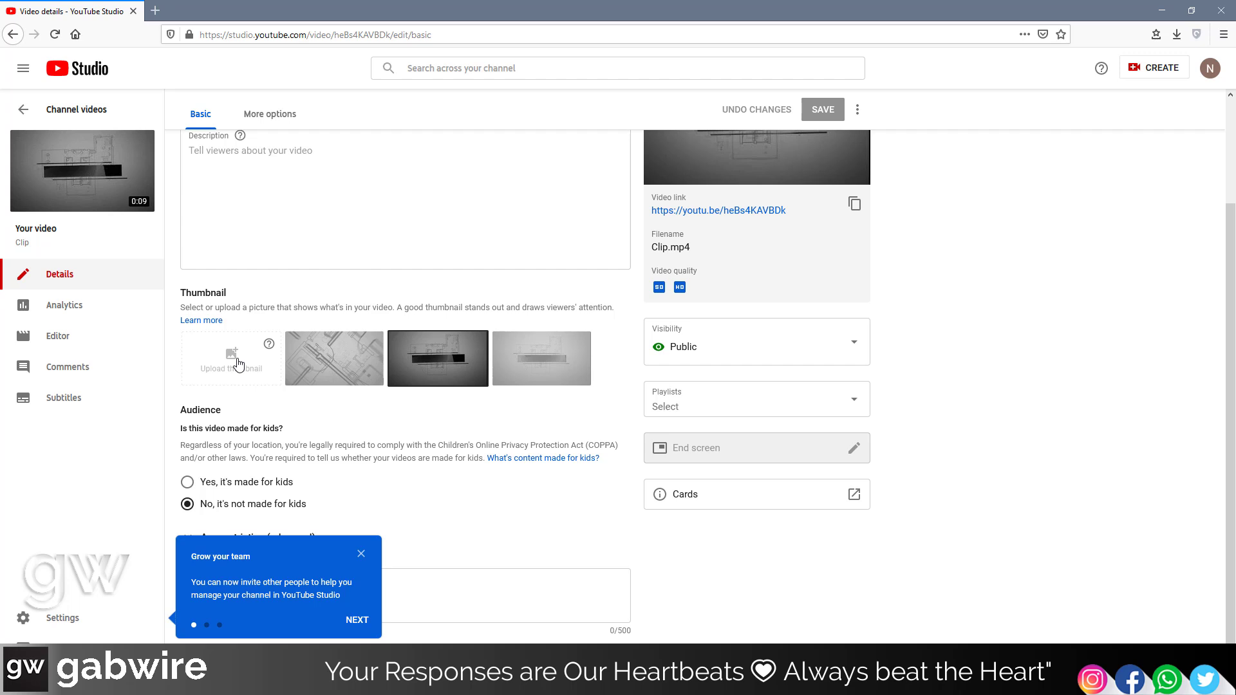
- Use the Thumbnail help note's VERIFY link to start phone verification
{"action": "mouse_move", "coordinate": [274, 351]}
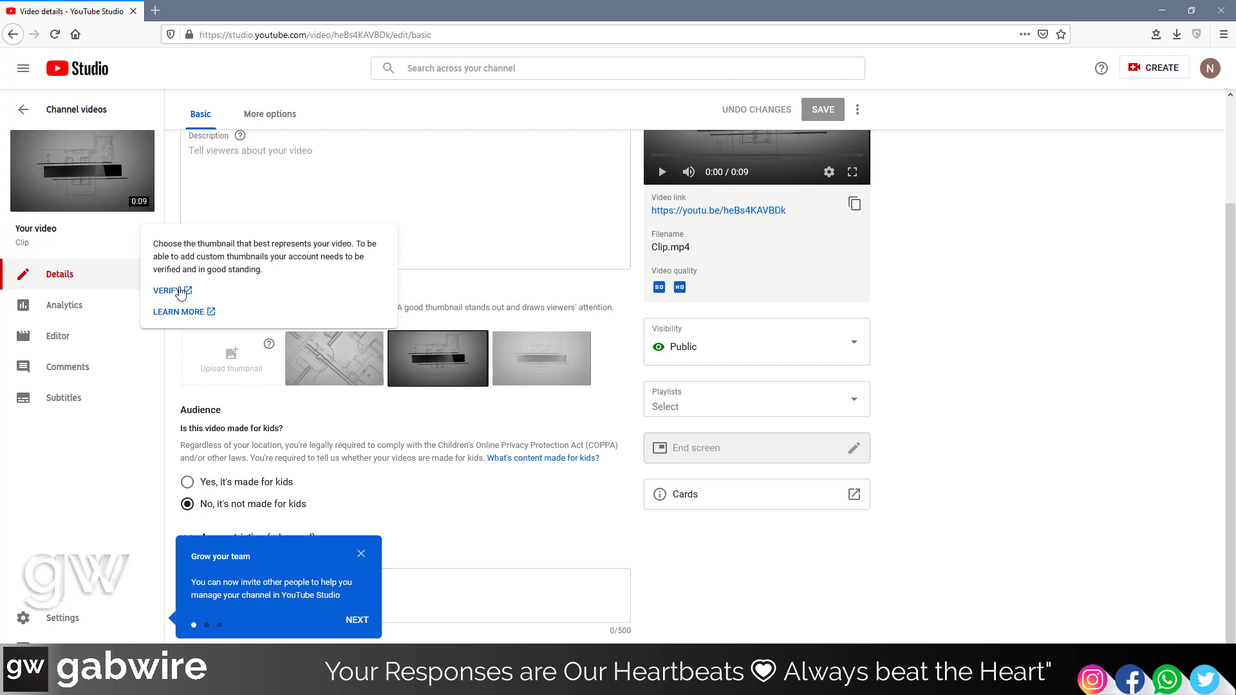
{"action": "left_click", "coordinate": [166, 291]}
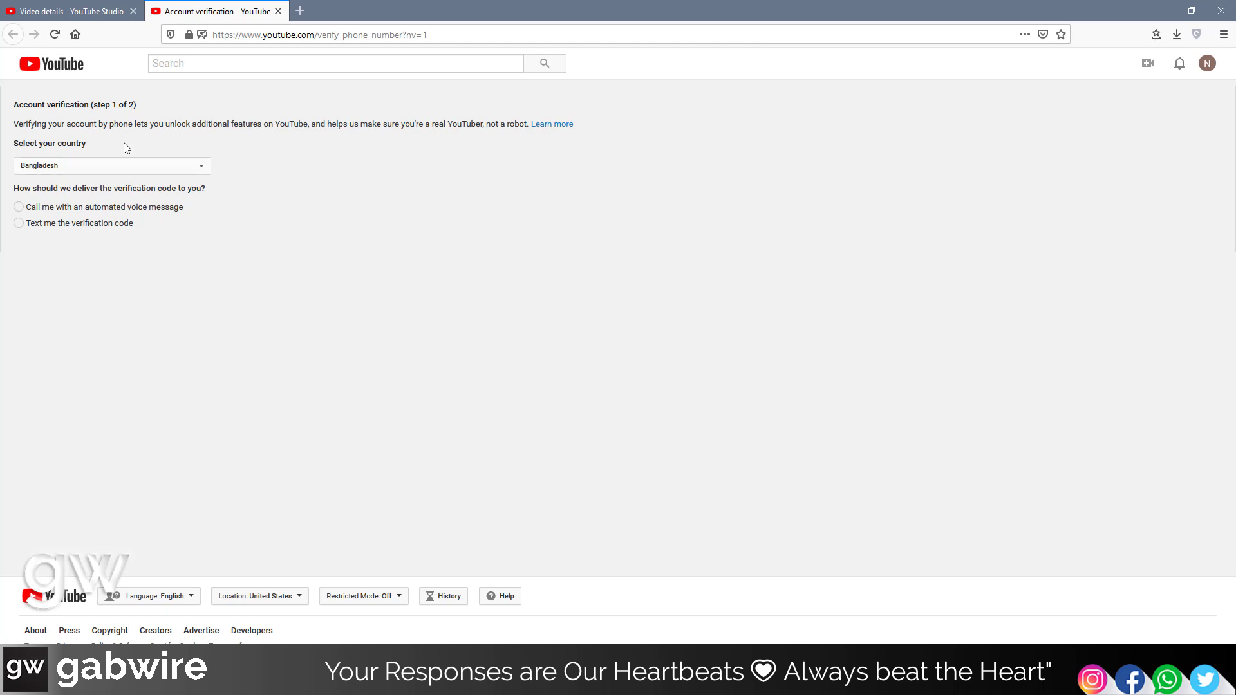
- Open a third blank browser tab beside the verification page
{"action": "left_click", "coordinate": [299, 12]}
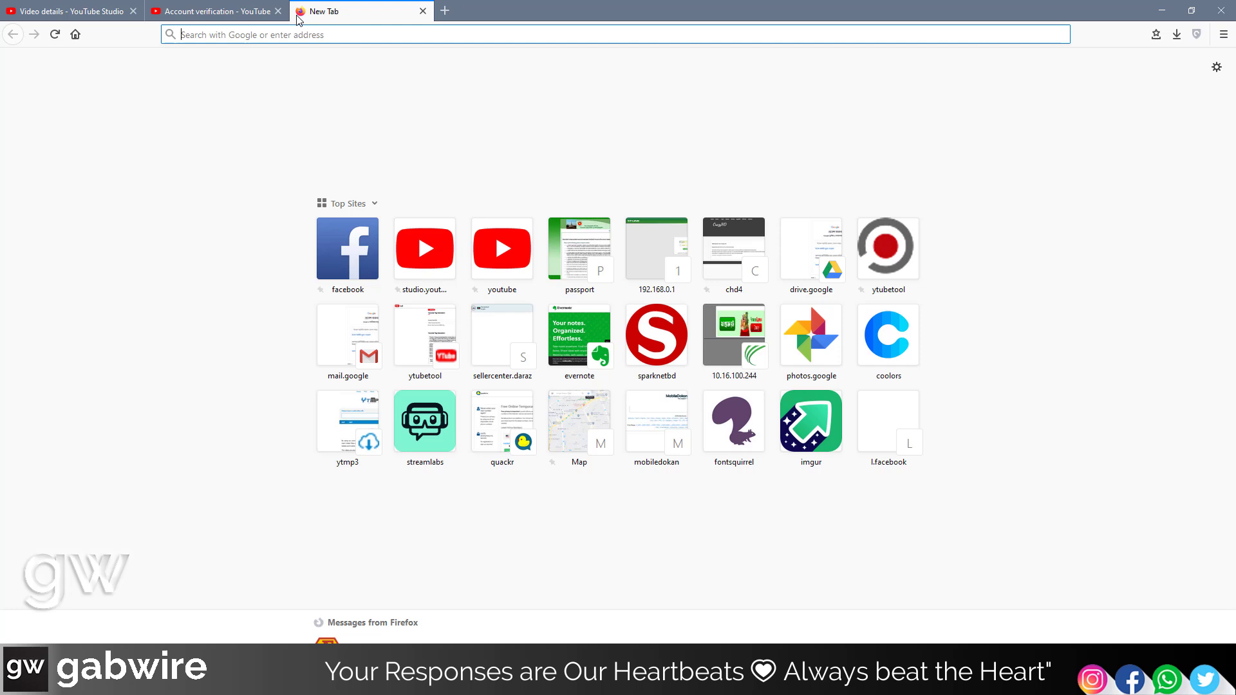
- Load the quackr.io site in the new tab
{"action": "type", "text": "quackr.io/"}
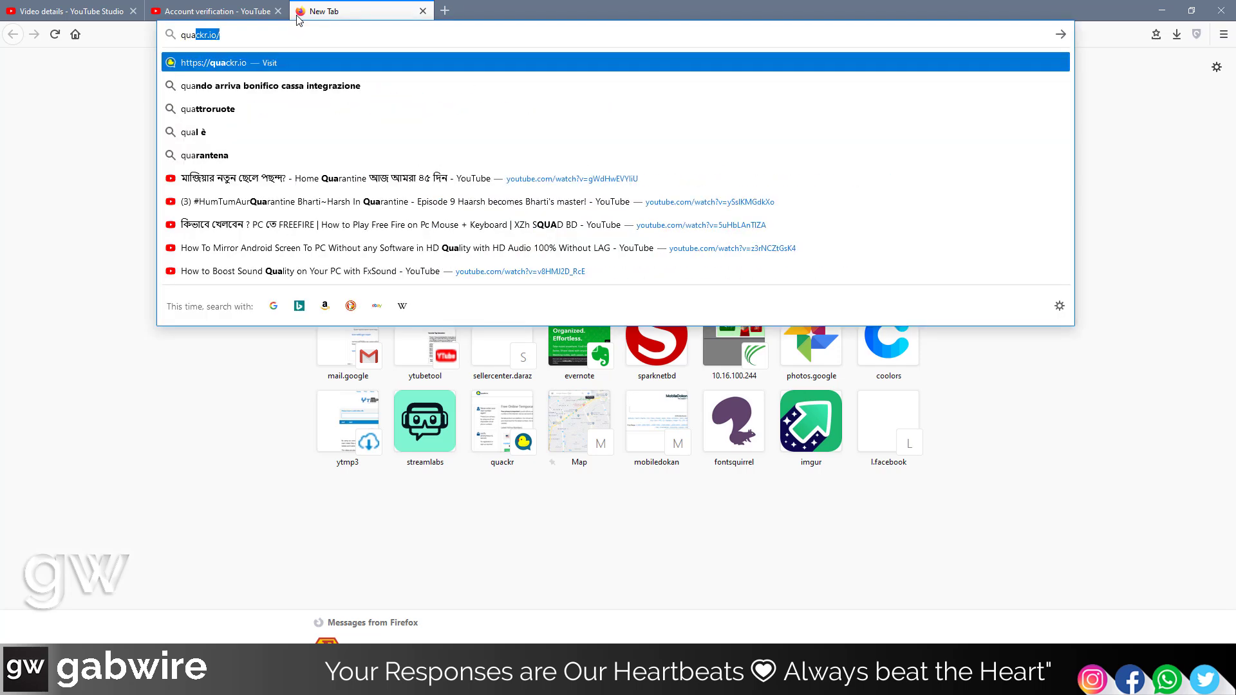
{"action": "key", "text": "Return"}
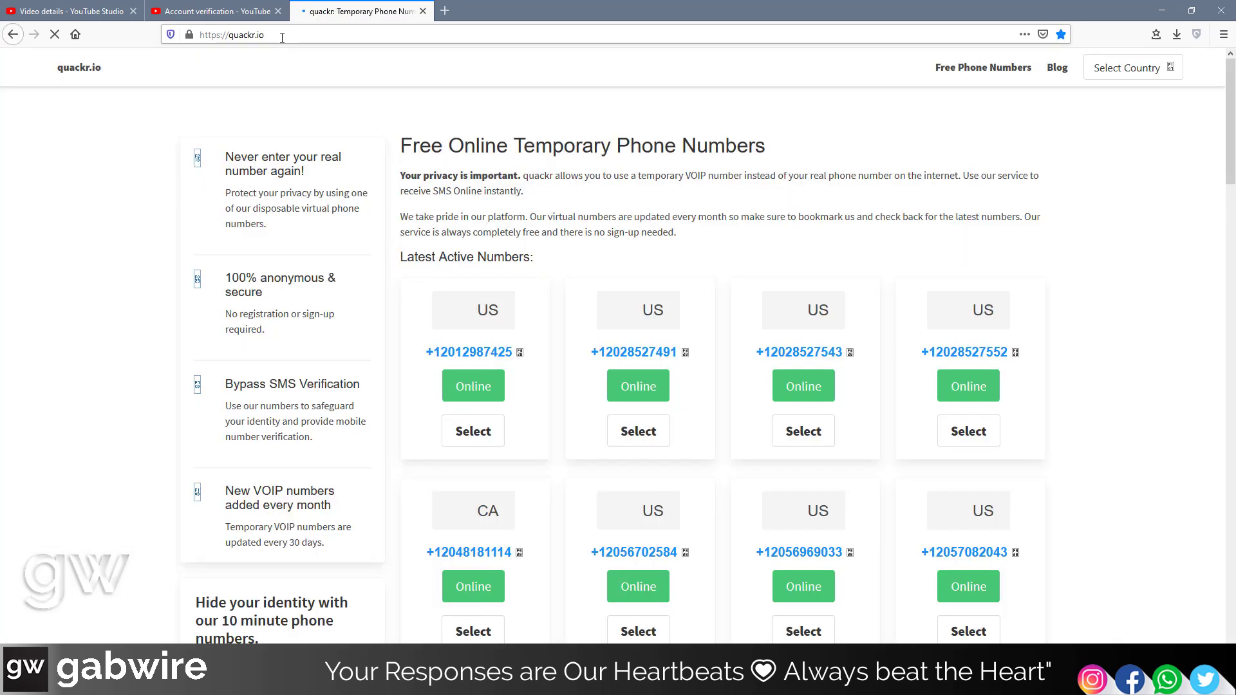
- Open sms24.me in another new tab
{"action": "left_click", "coordinate": [449, 8]}
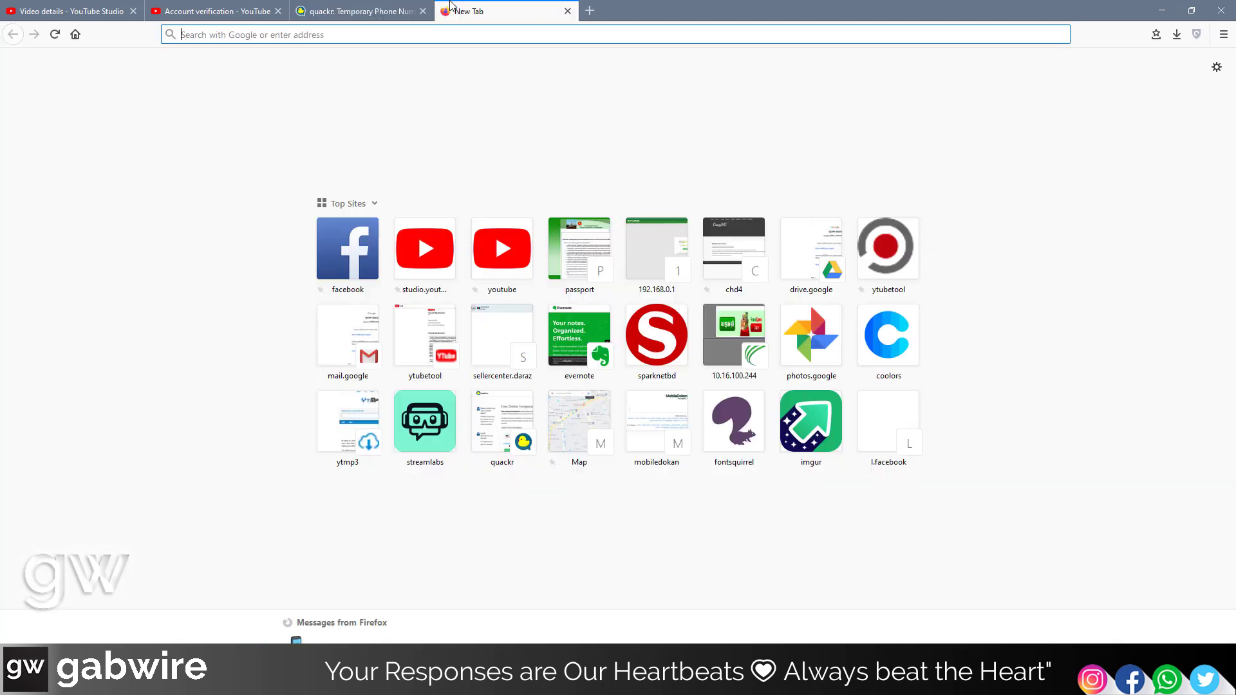
{"action": "type", "text": "sm"}
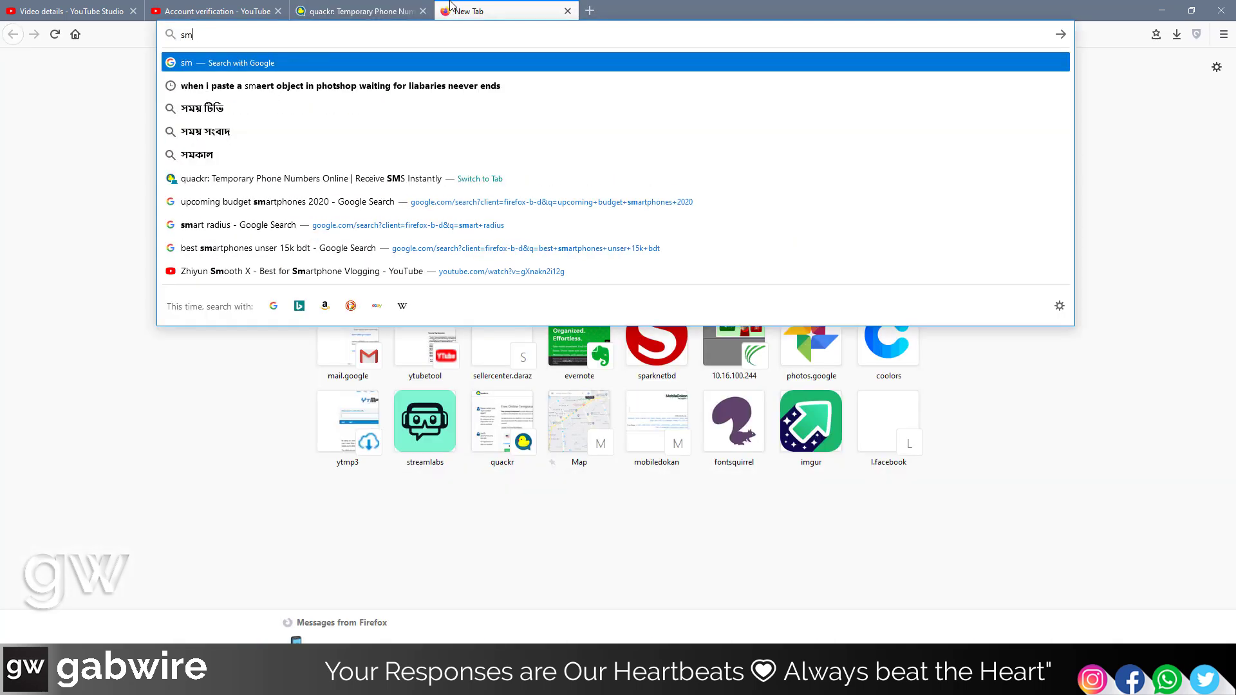
{"action": "type", "text": "s"}
{"action": "type", "text": "24.m"}
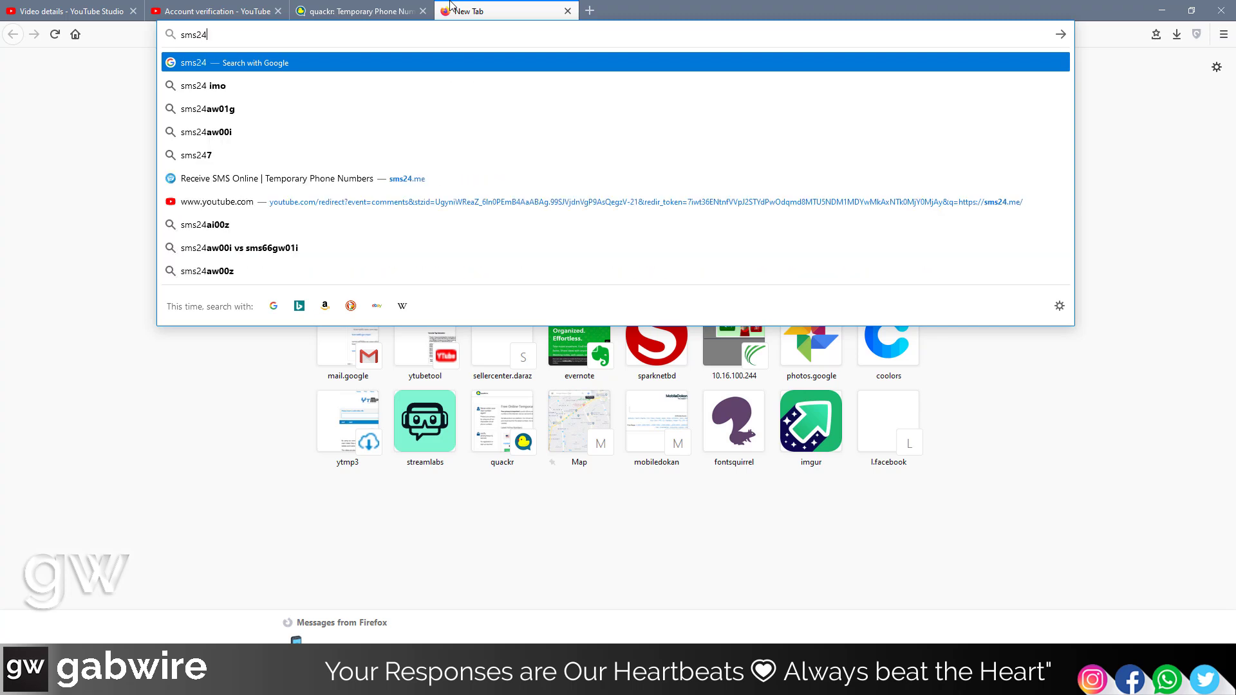
{"action": "type", "text": "e"}
{"action": "key", "text": "Return"}
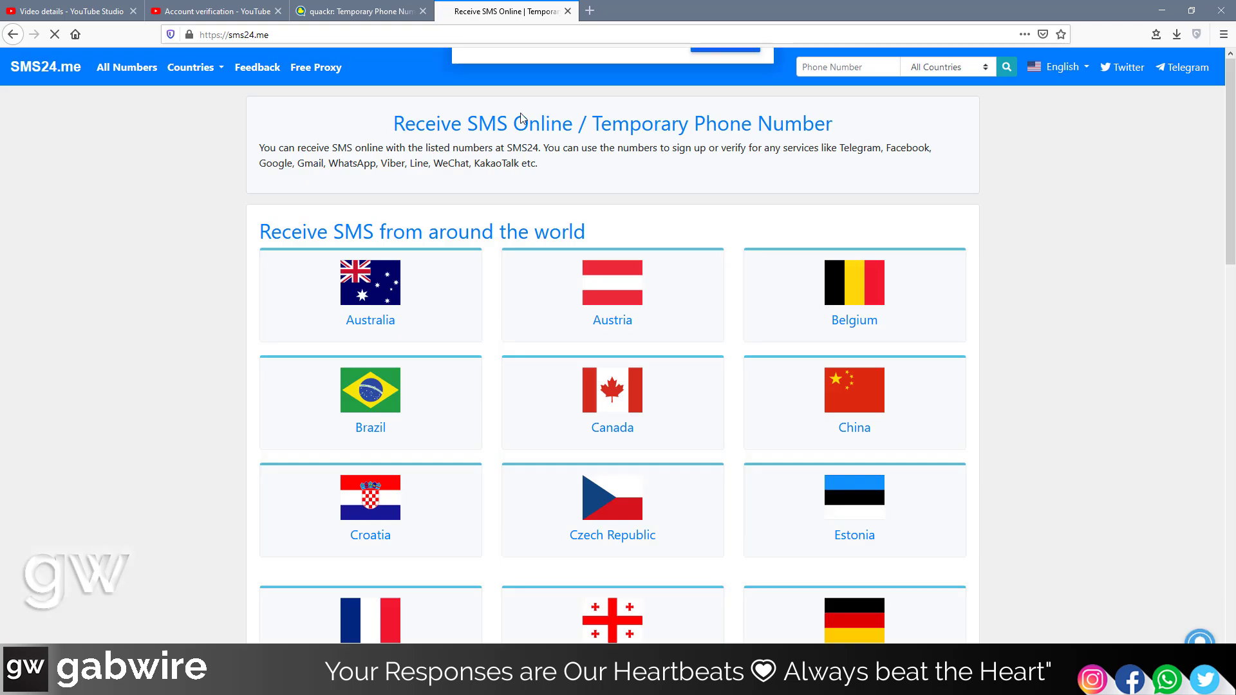
- Search Google for online temporary phone numbers
{"action": "left_click", "coordinate": [591, 9]}
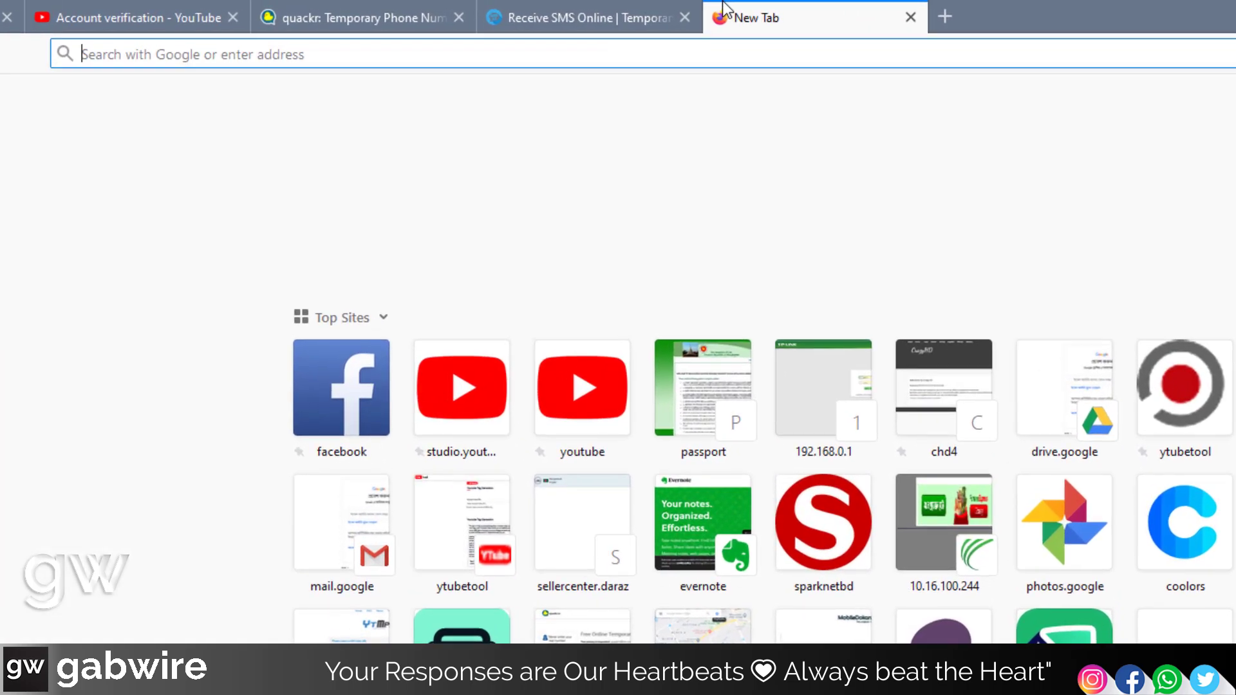
{"action": "type", "text": "o"}
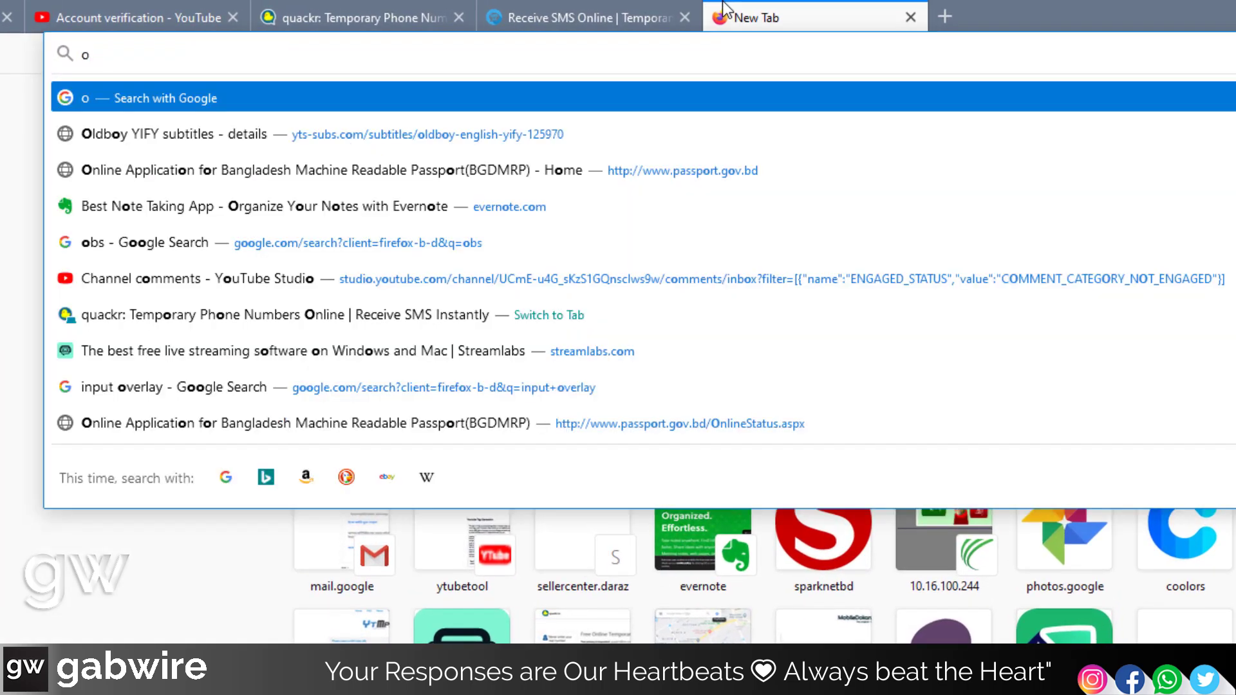
{"action": "type", "text": "nlinr"}
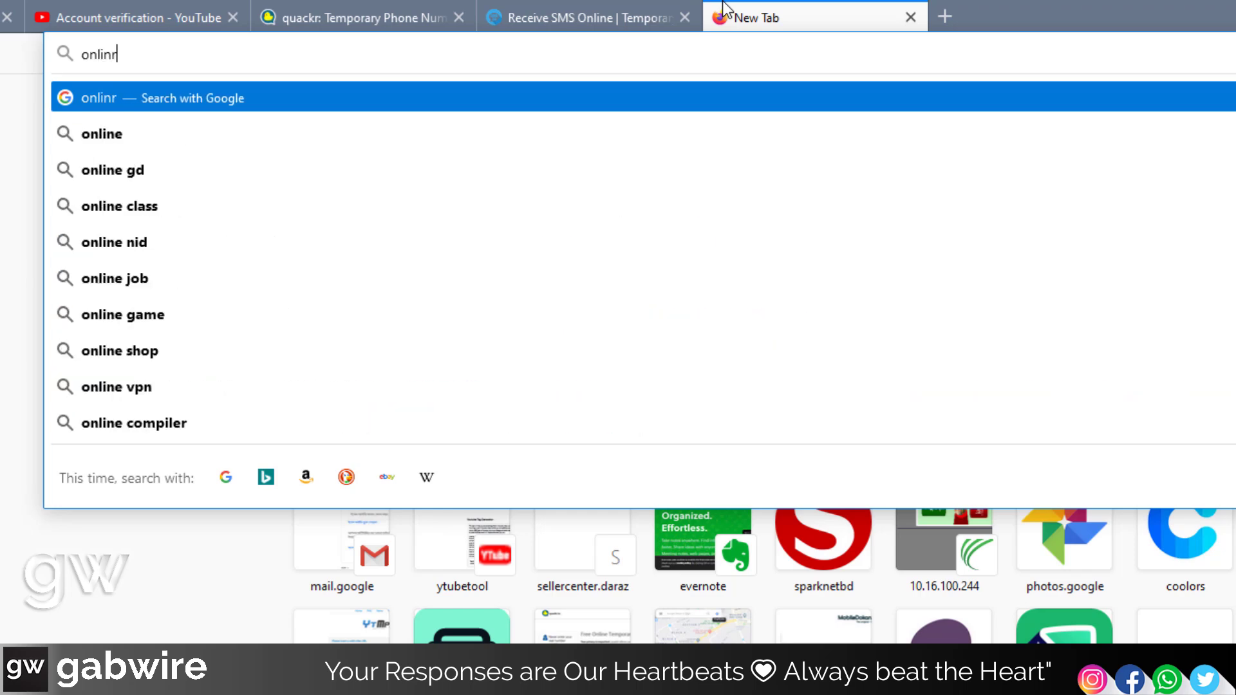
{"action": "key", "text": "BackSpace"}
{"action": "type", "text": "e tem"}
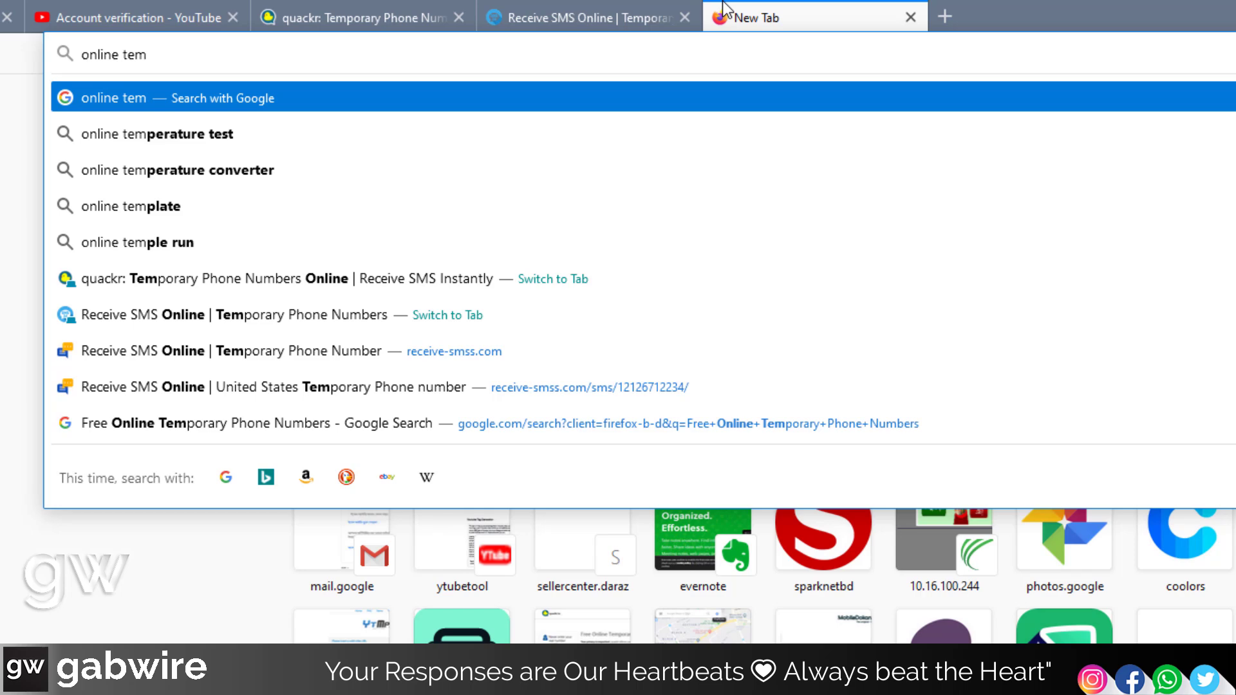
{"action": "type", "text": "orary"}
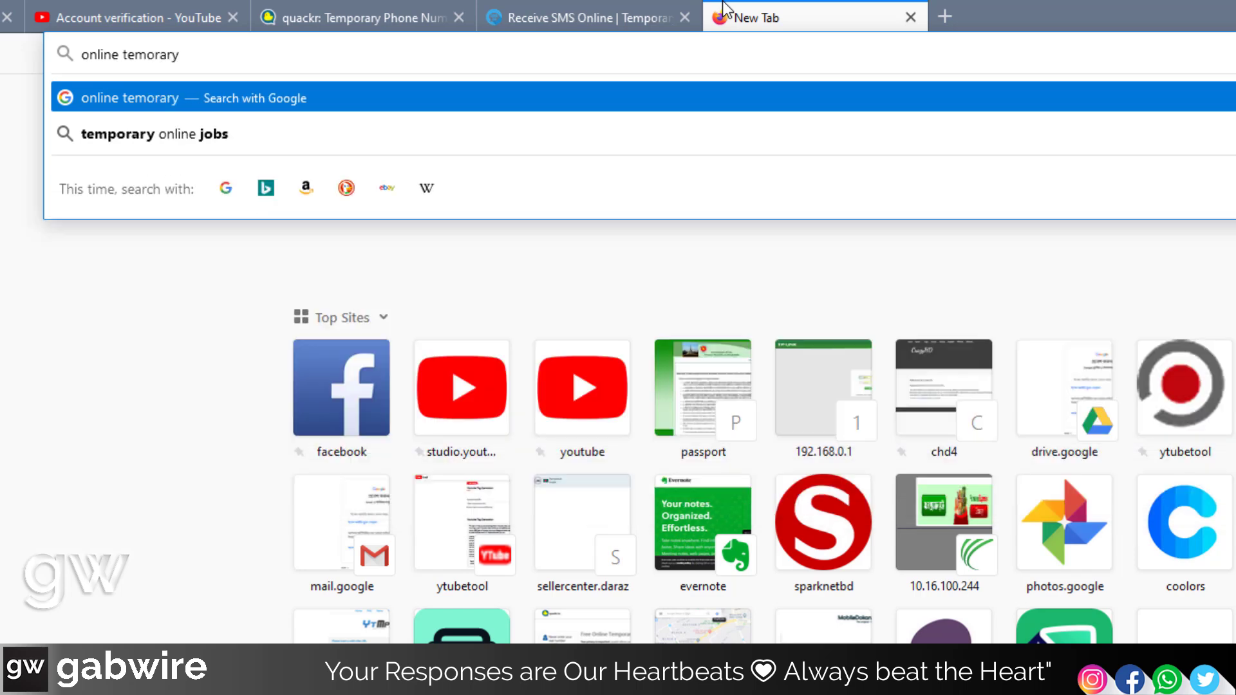
{"action": "key", "text": "ctrl+a"}
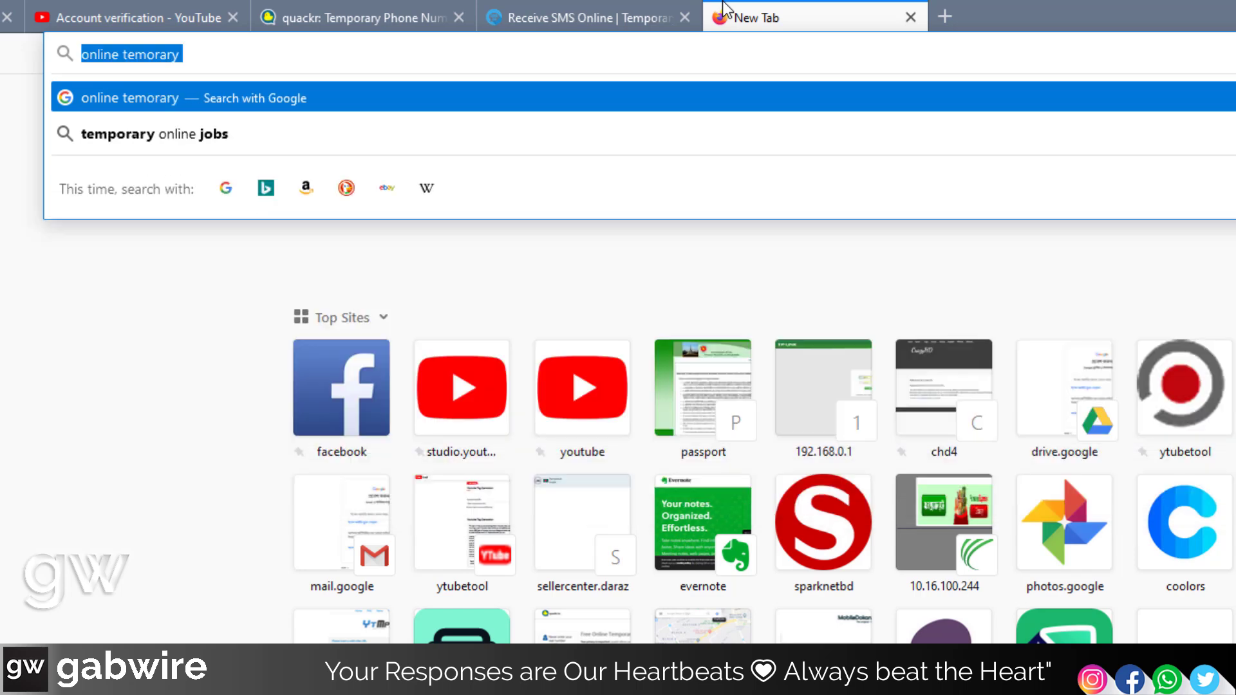
{"action": "key", "text": "End"}
{"action": "type", "text": "pho"}
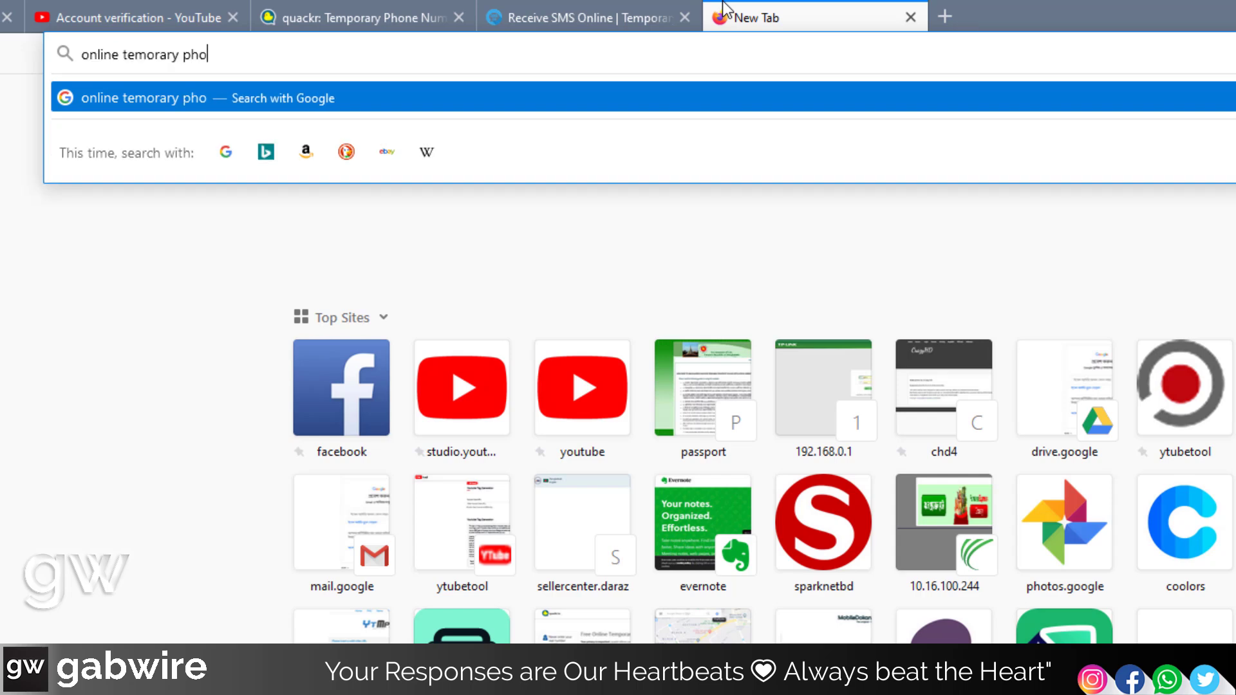
{"action": "type", "text": "ne nu"}
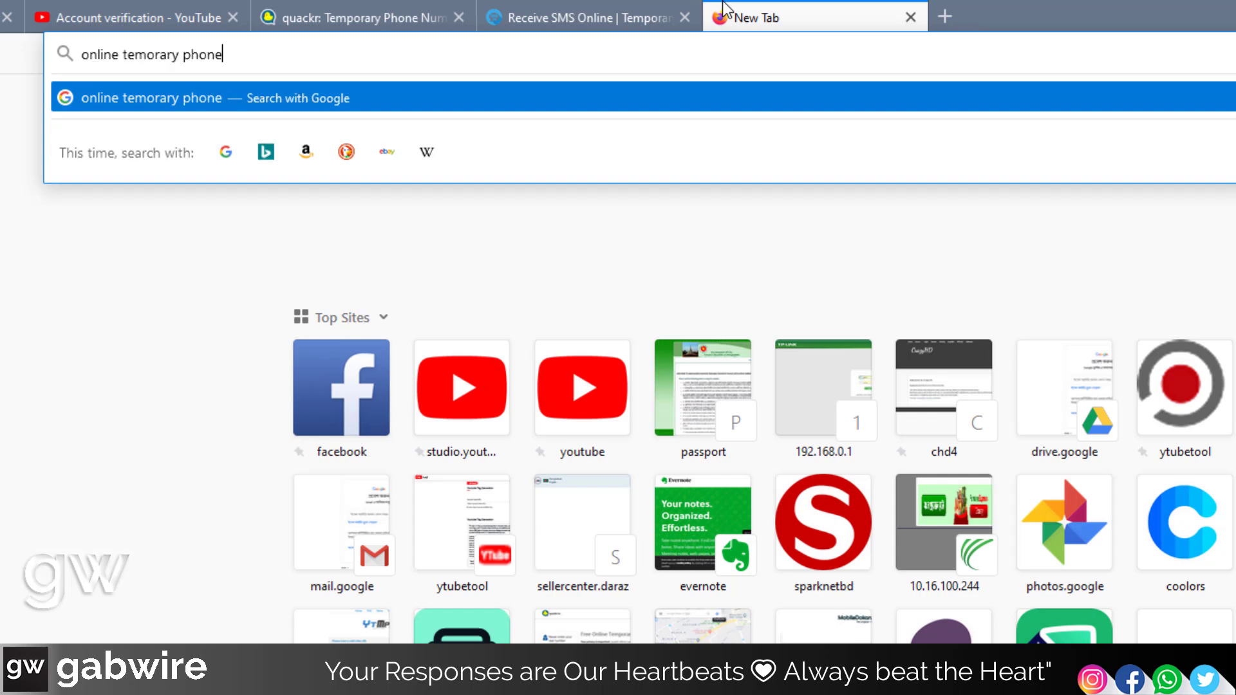
{"action": "type", "text": "mbers"}
{"action": "key", "text": "Return"}
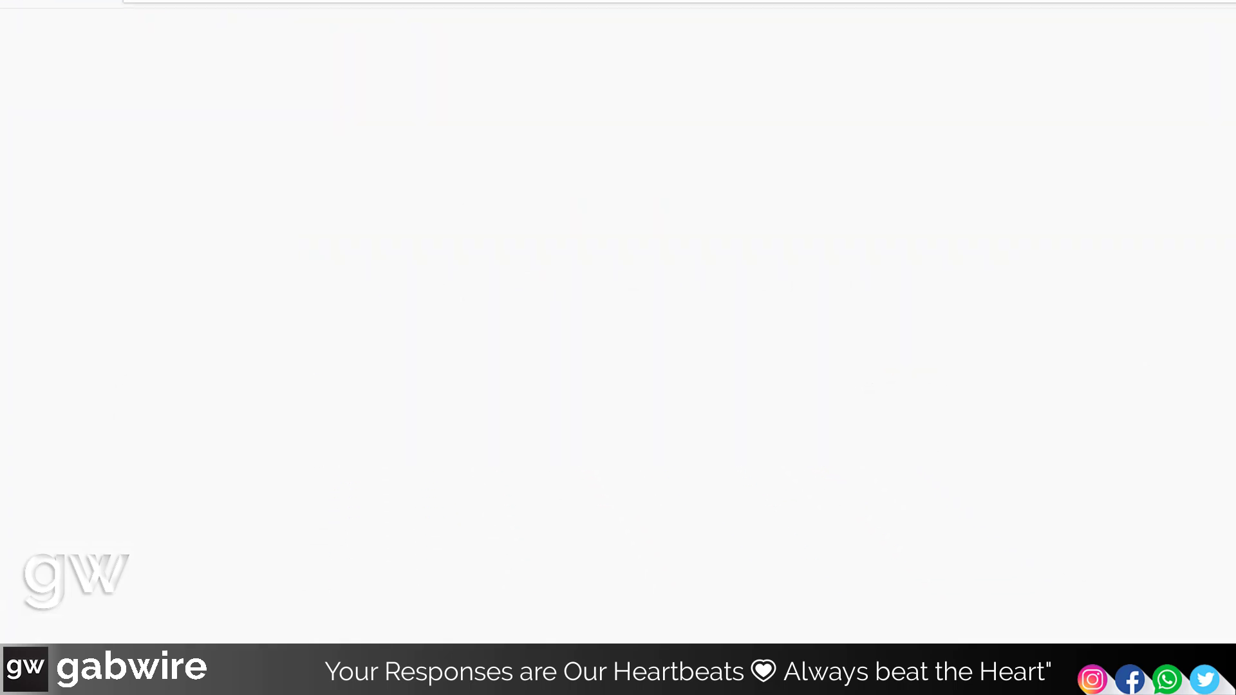
- Look over the receive-smss.com result, then return to the search results
{"action": "left_click", "coordinate": [125, 276]}
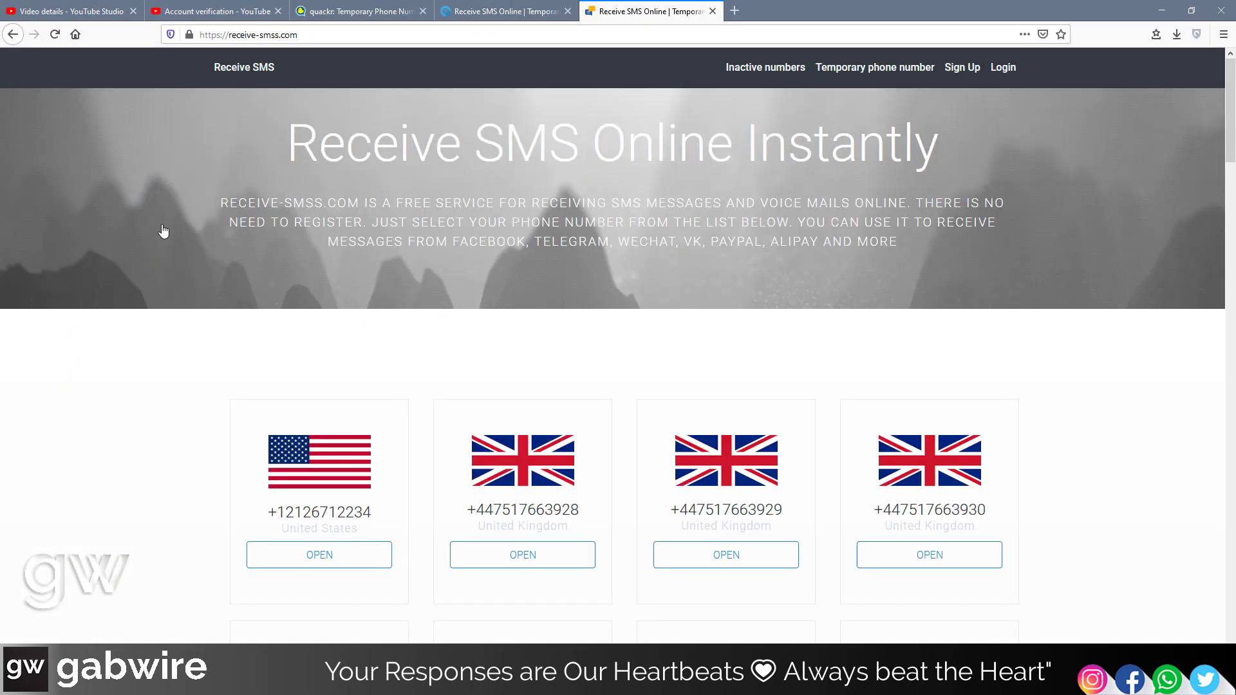
{"action": "scroll", "coordinate": [617, 384], "scroll_direction": "down", "scroll_amount": 8}
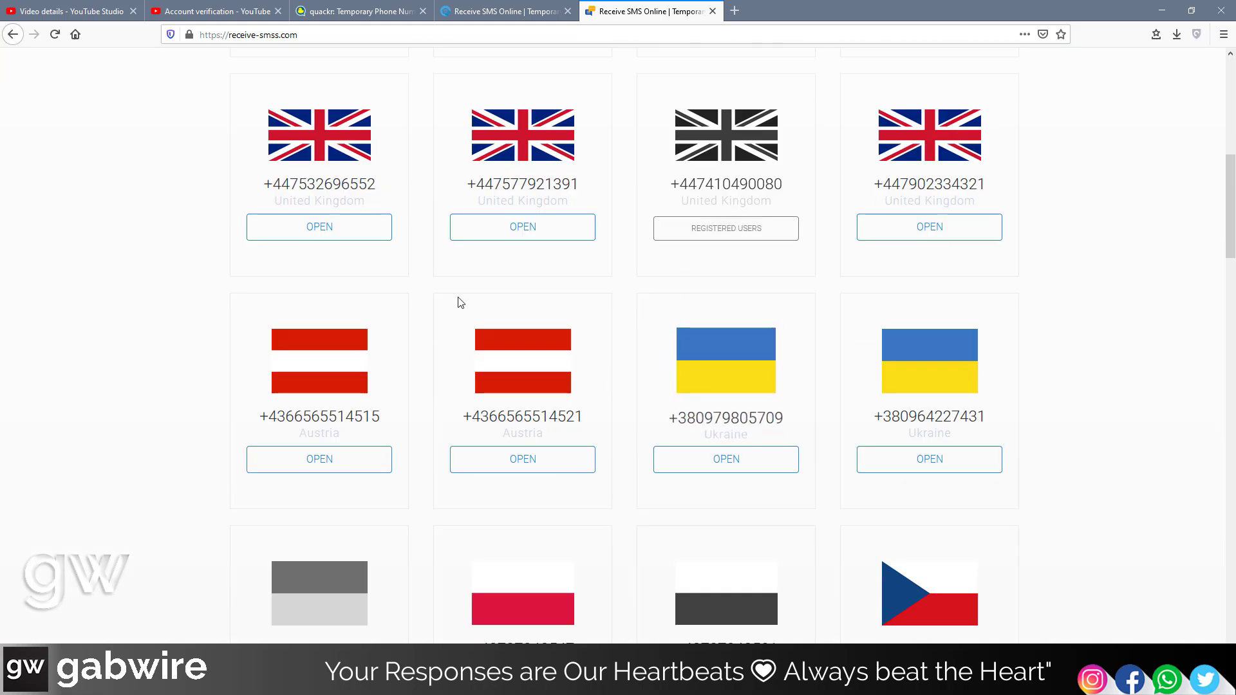
{"action": "scroll", "coordinate": [52, 112], "scroll_direction": "up", "scroll_amount": 5}
{"action": "scroll", "coordinate": [52, 112], "scroll_direction": "up", "scroll_amount": 3}
{"action": "left_click", "coordinate": [13, 34]}
{"action": "scroll", "coordinate": [352, 509], "scroll_direction": "down", "scroll_amount": 5}
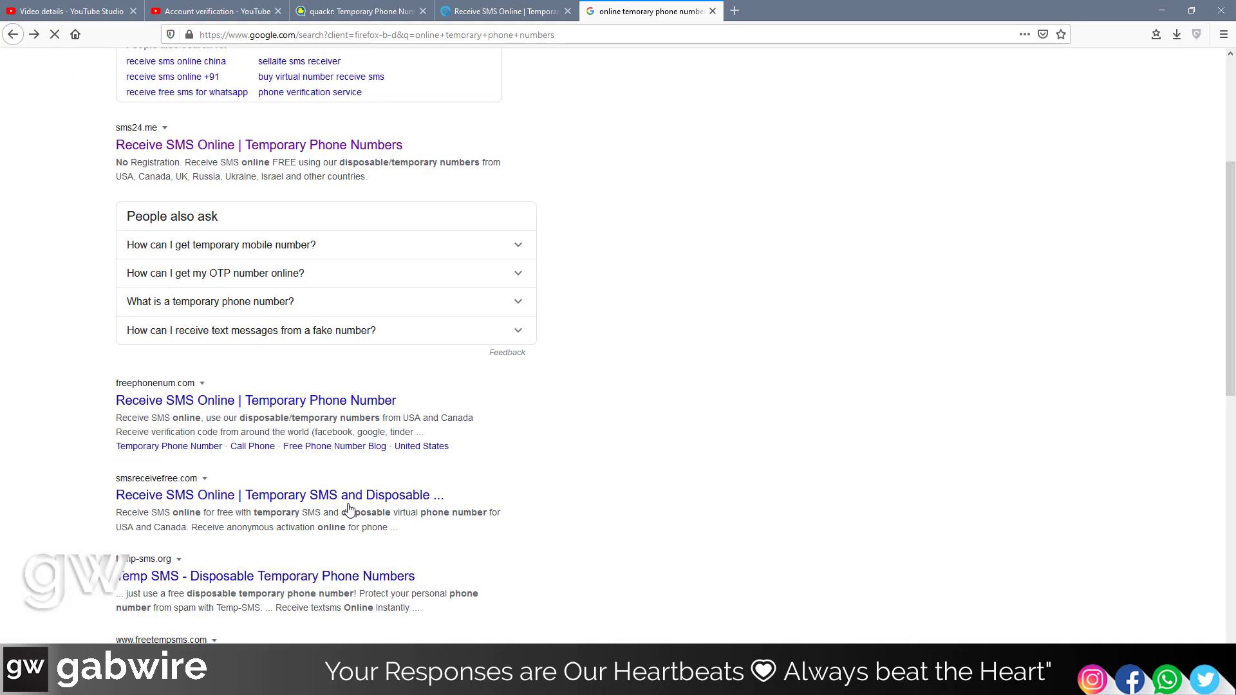
{"action": "scroll", "coordinate": [381, 451], "scroll_direction": "down", "scroll_amount": 6}
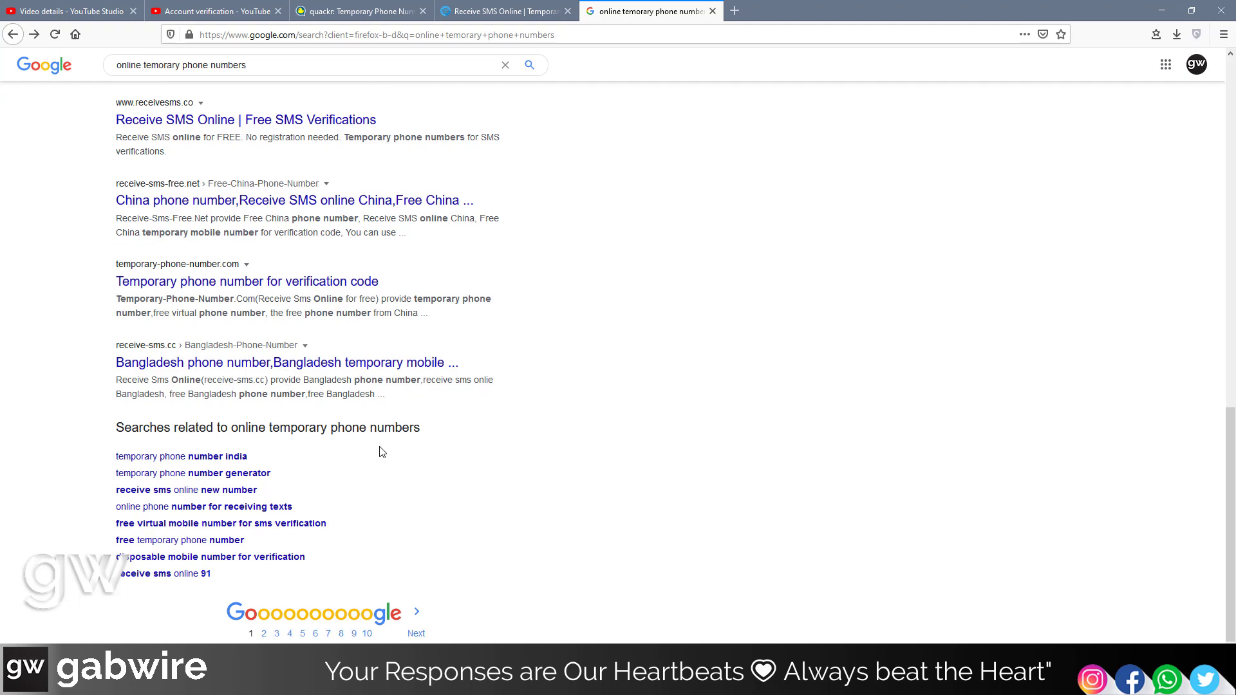
{"action": "scroll", "coordinate": [383, 418], "scroll_direction": "up", "scroll_amount": 12}
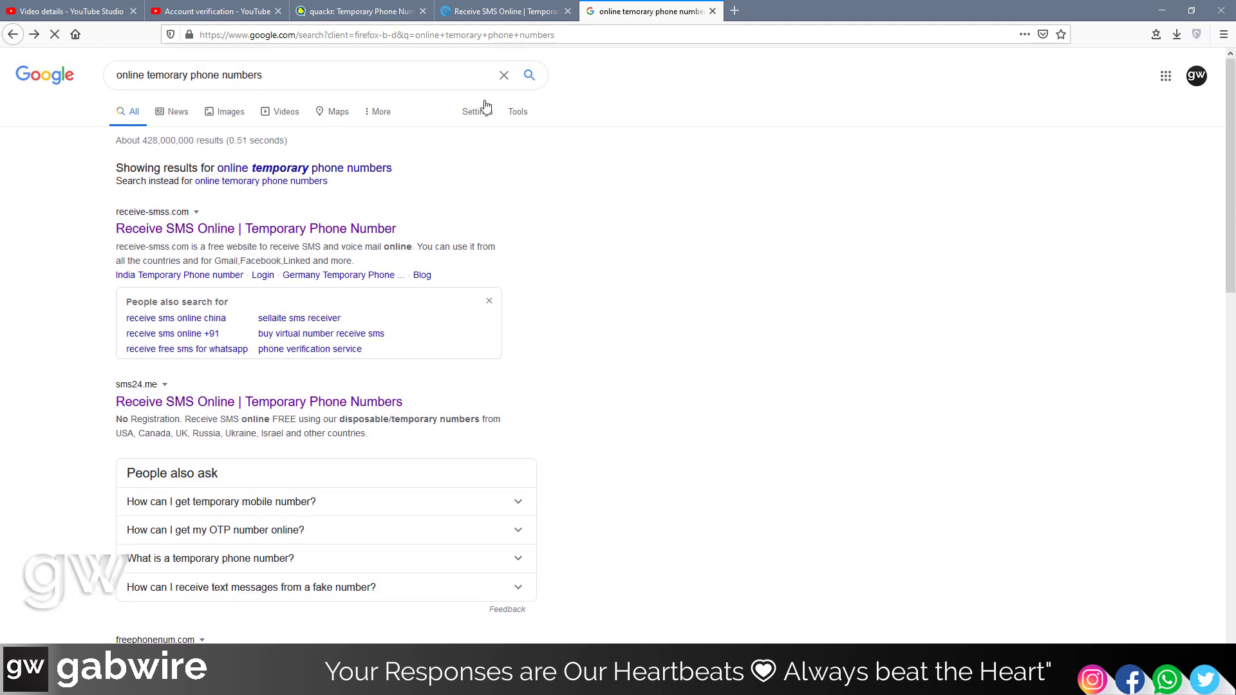
- Select the first free US temporary number on quackr.io
{"action": "left_click", "coordinate": [364, 11]}
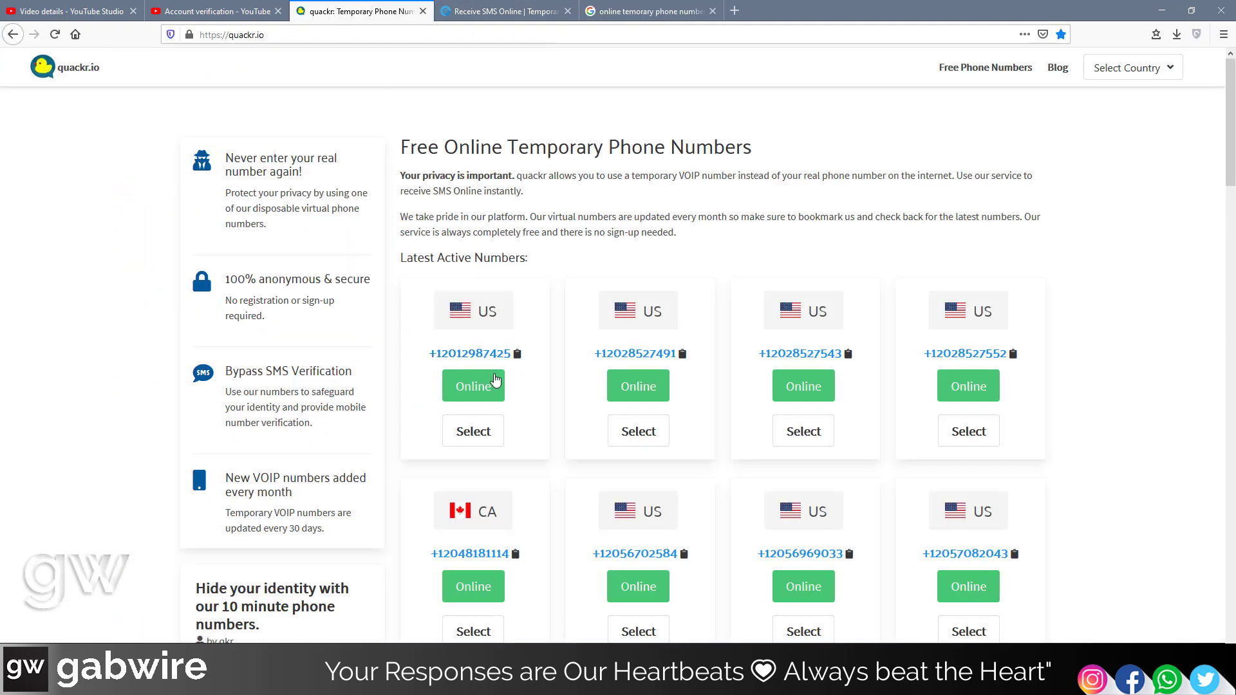
{"action": "left_click", "coordinate": [489, 431]}
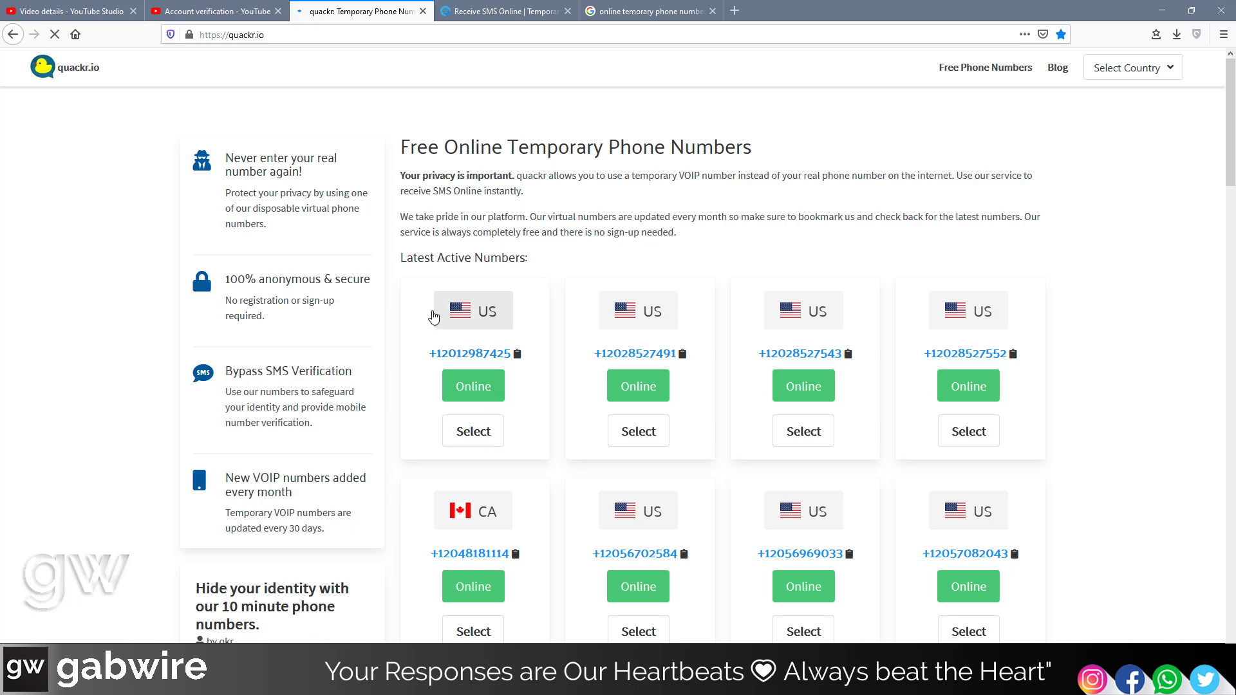
{"action": "left_click", "coordinate": [89, 6]}
- Set the verification country to United States with text-message code delivery
{"action": "left_click", "coordinate": [213, 11]}
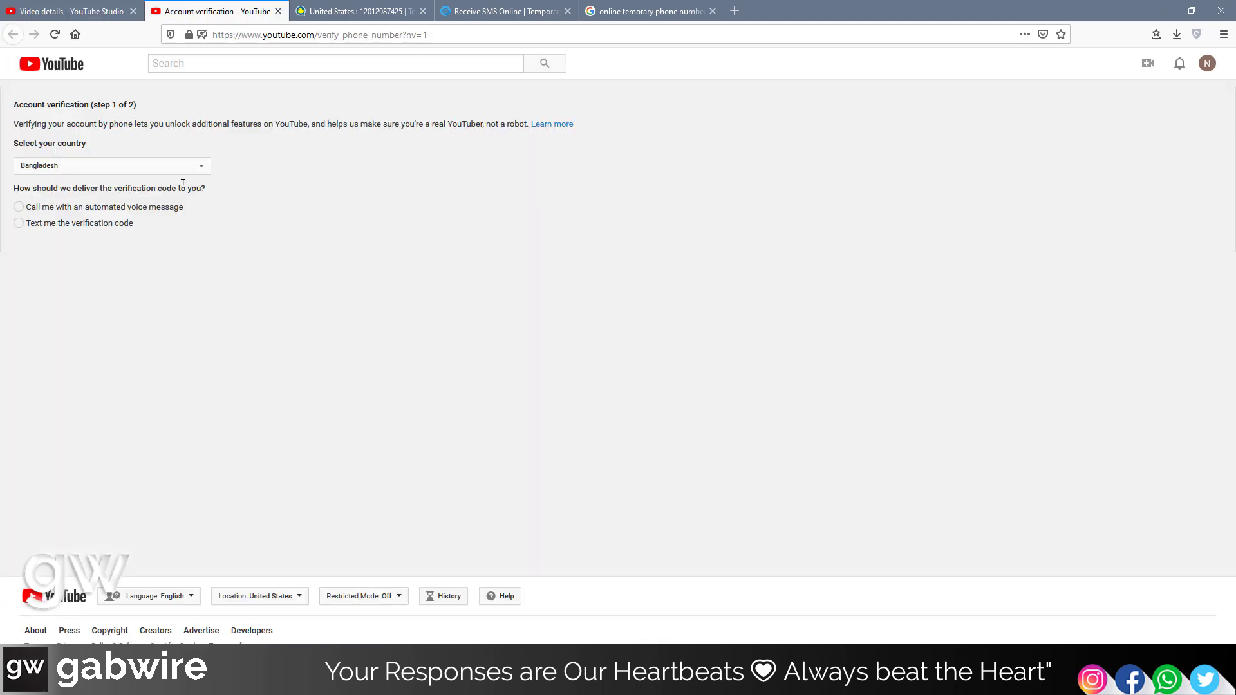
{"action": "left_click", "coordinate": [168, 172]}
{"action": "scroll", "coordinate": [88, 425], "scroll_direction": "down", "scroll_amount": 20}
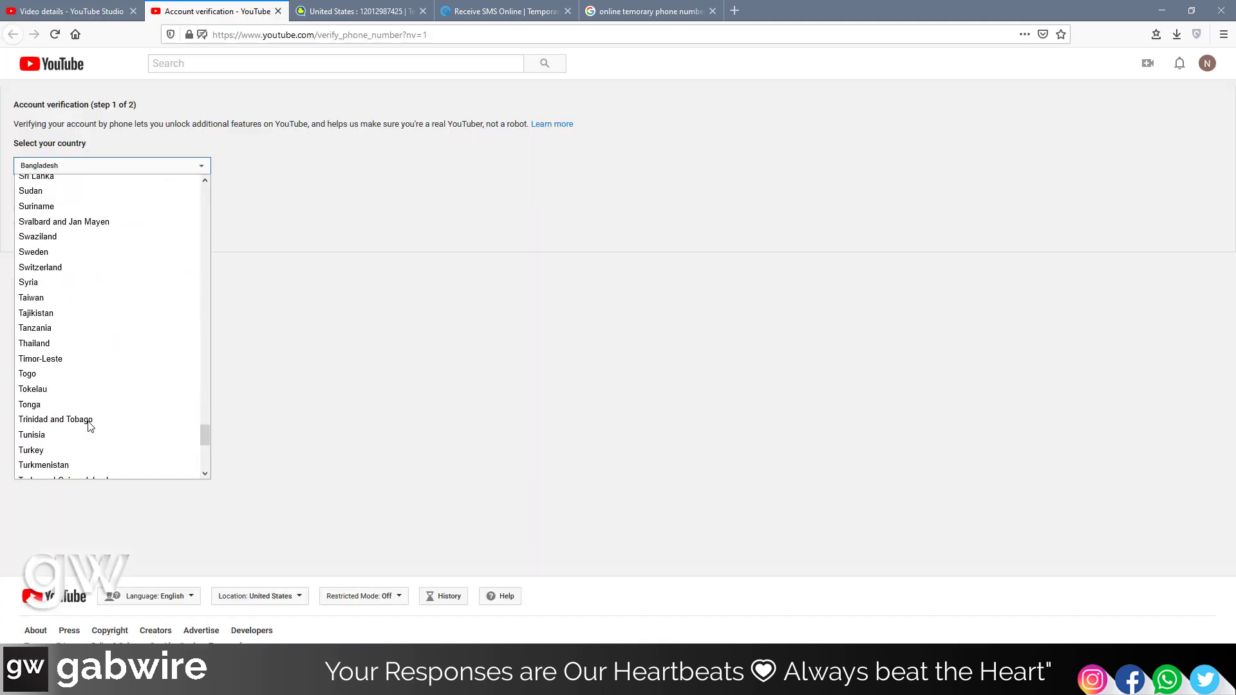
{"action": "left_click", "coordinate": [145, 276]}
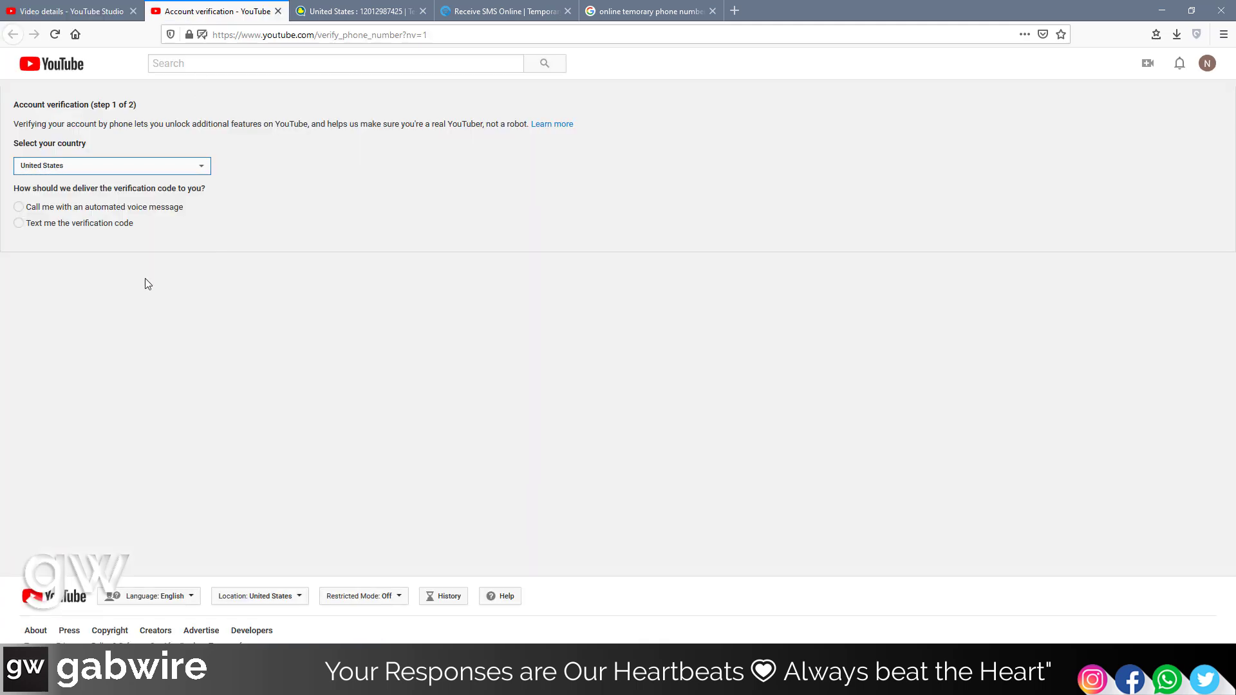
{"action": "left_click", "coordinate": [77, 224]}
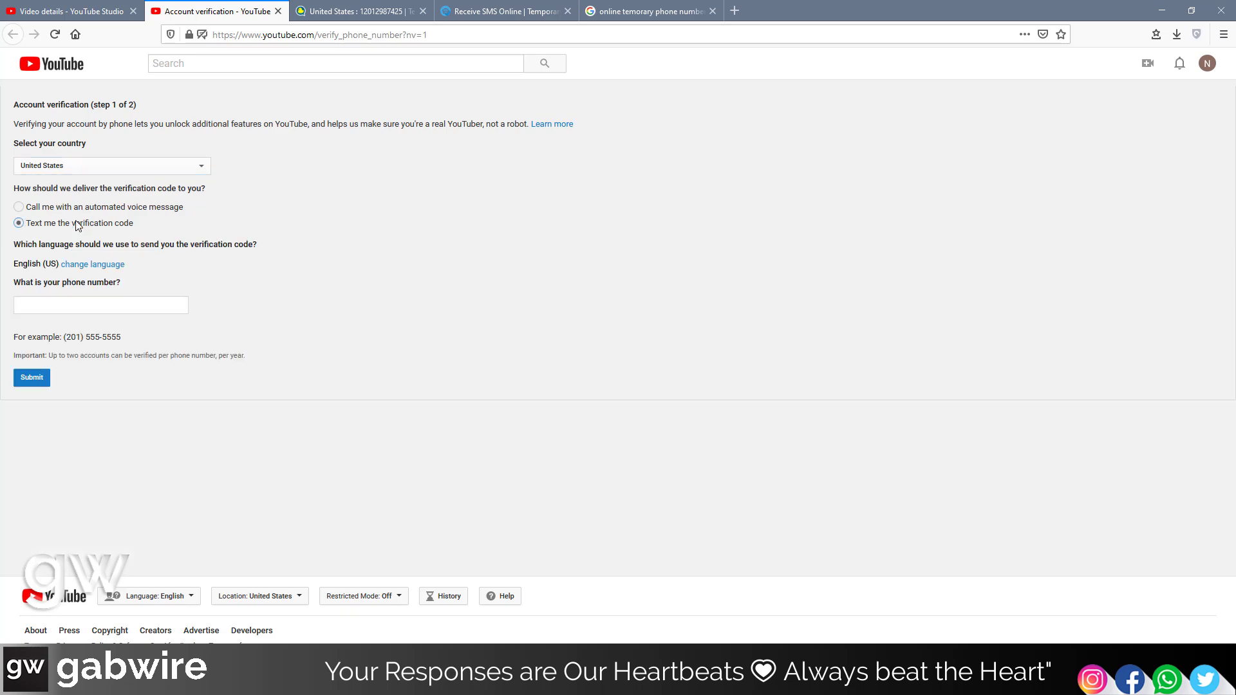
{"action": "left_click", "coordinate": [60, 302]}
{"action": "left_click", "coordinate": [357, 11]}
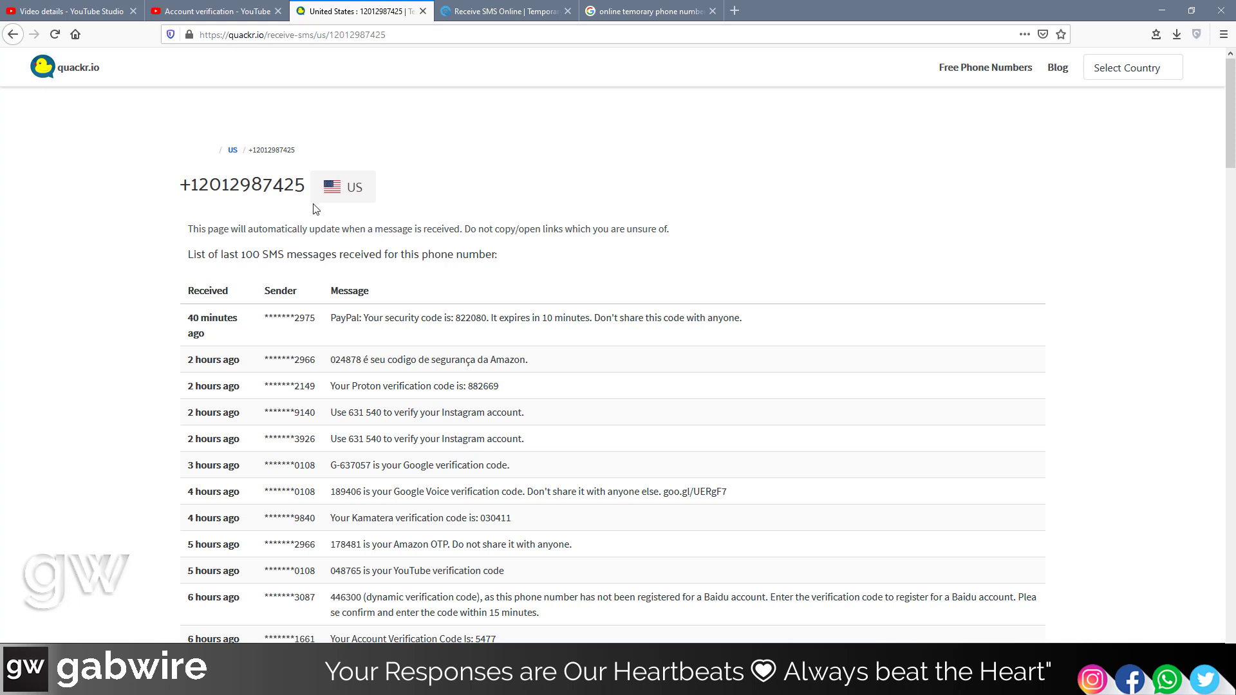
- Copy the quackr.io US number into YouTube's phone field and submit it
{"action": "left_click_drag", "start_coordinate": [191, 183], "coordinate": [303, 178]}
{"action": "right_click", "coordinate": [303, 178]}
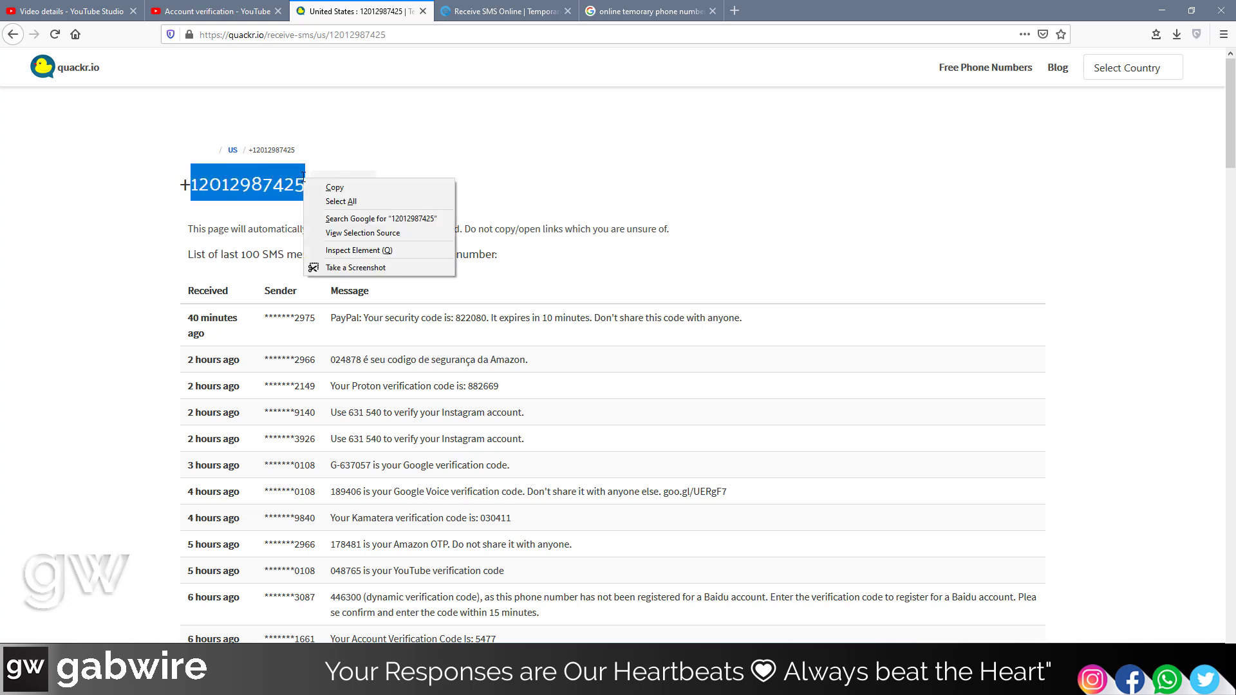
{"action": "left_click", "coordinate": [334, 182]}
{"action": "key", "text": "ctrl+shift+Tab"}
{"action": "right_click", "coordinate": [150, 301]}
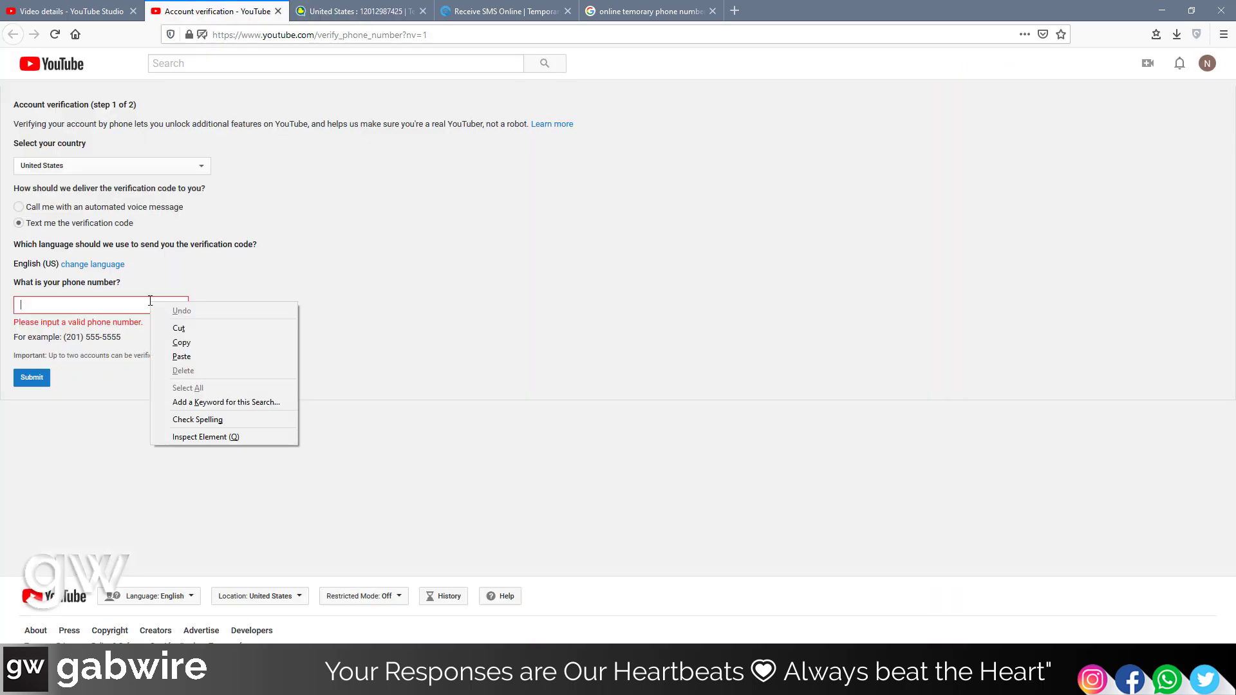
{"action": "left_click", "coordinate": [188, 354]}
{"action": "left_click", "coordinate": [36, 379]}
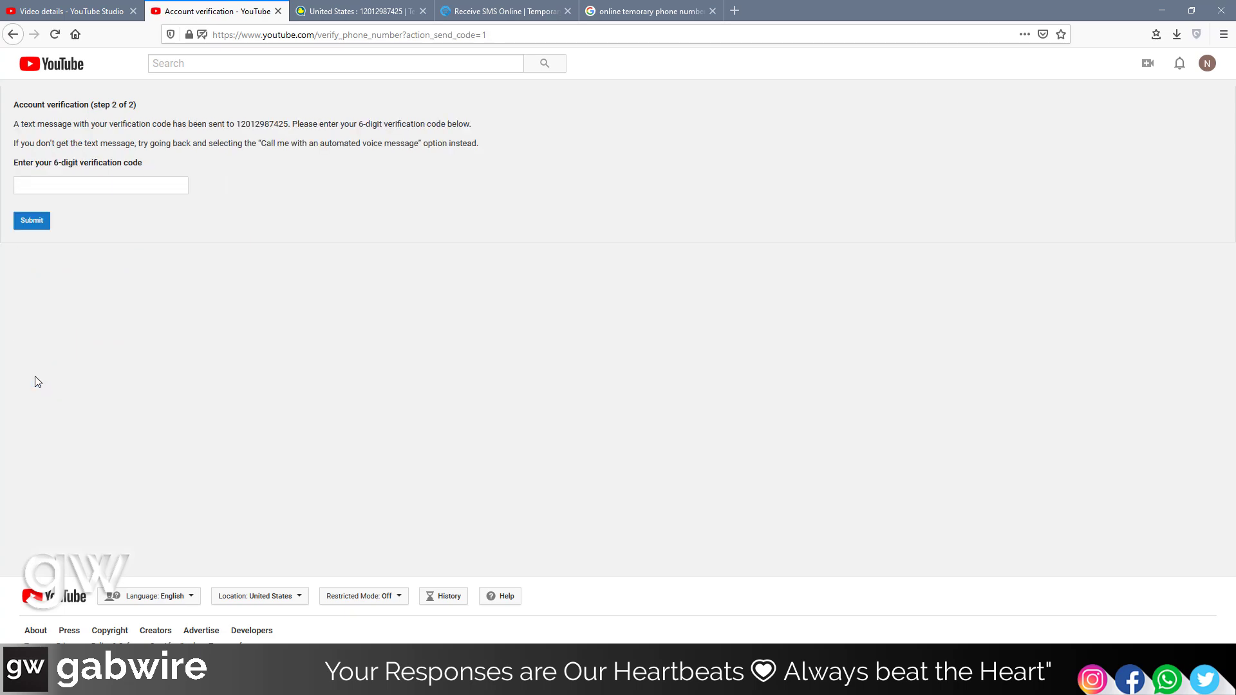
- Reload the quackr.io message list until the new YouTube verification code appears
{"action": "left_click", "coordinate": [132, 186]}
{"action": "left_click", "coordinate": [380, 11]}
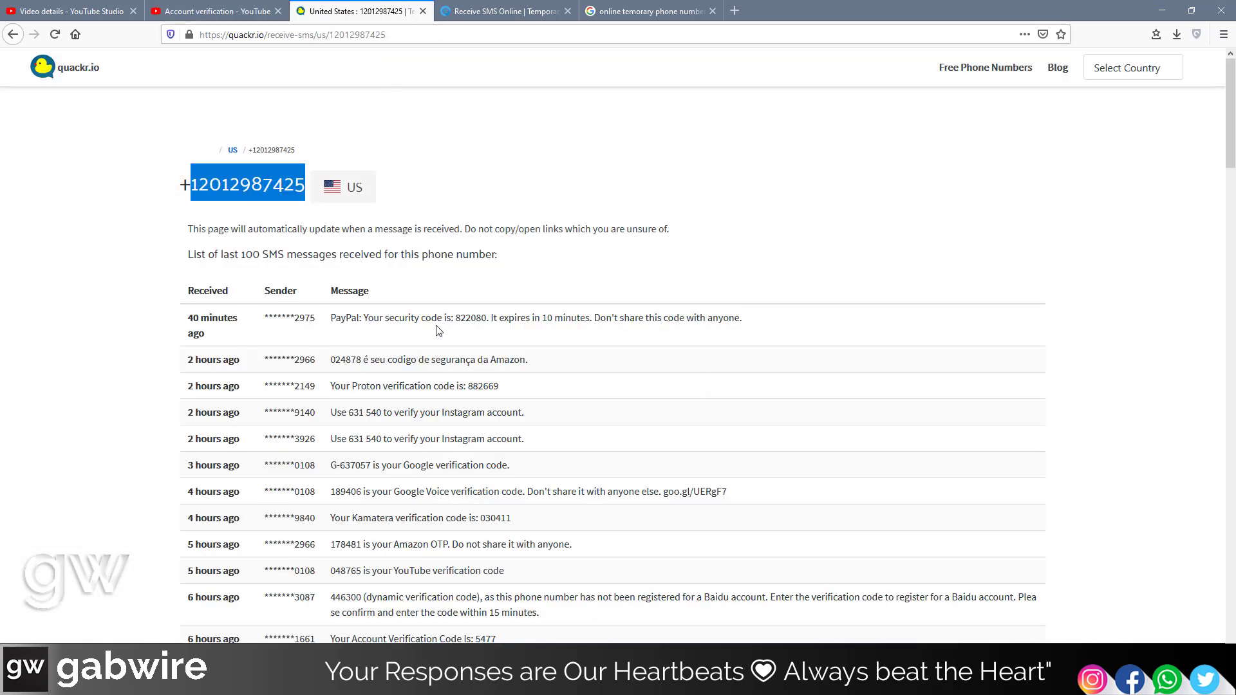
{"action": "left_click", "coordinate": [438, 308]}
{"action": "scroll", "coordinate": [438, 312], "scroll_direction": "down", "scroll_amount": 20}
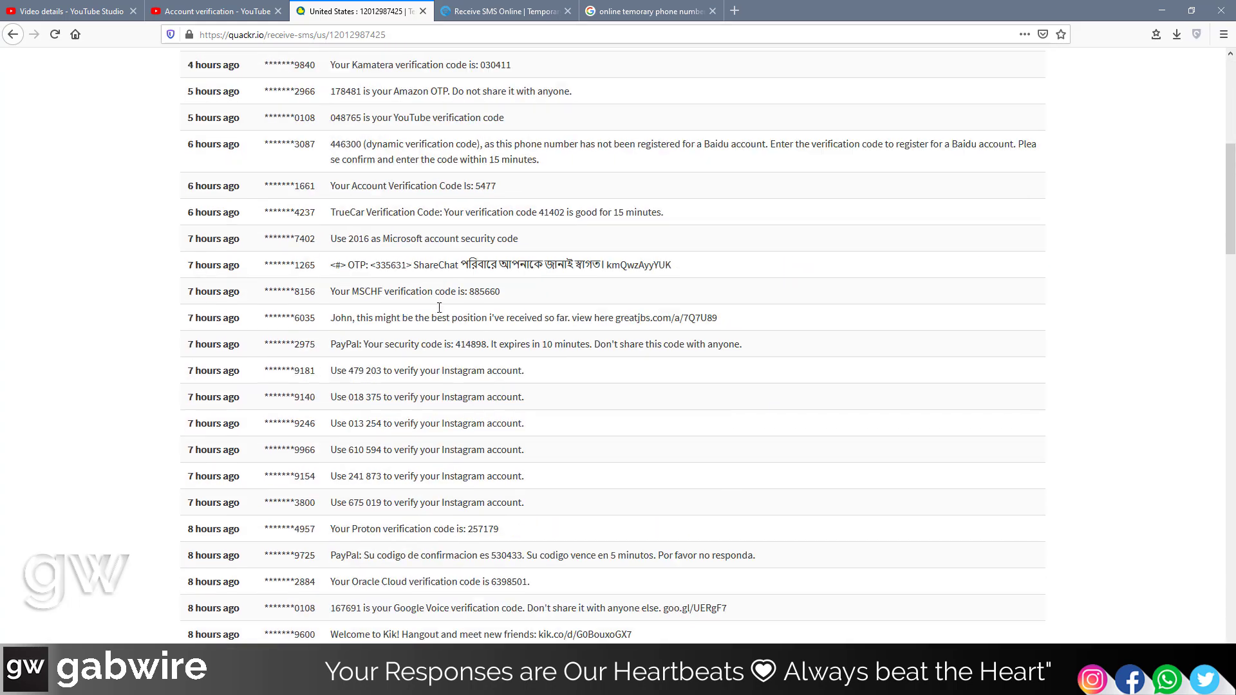
{"action": "scroll", "coordinate": [438, 311], "scroll_direction": "up", "scroll_amount": 20}
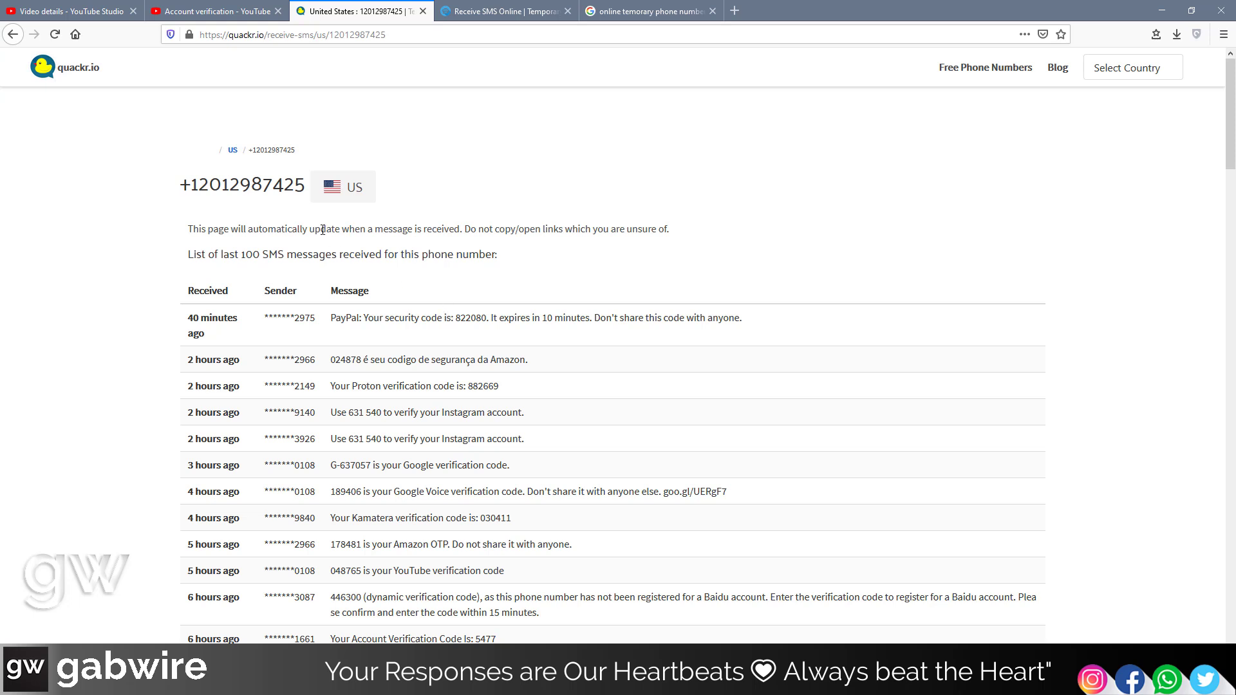
{"action": "left_click", "coordinate": [75, 34]}
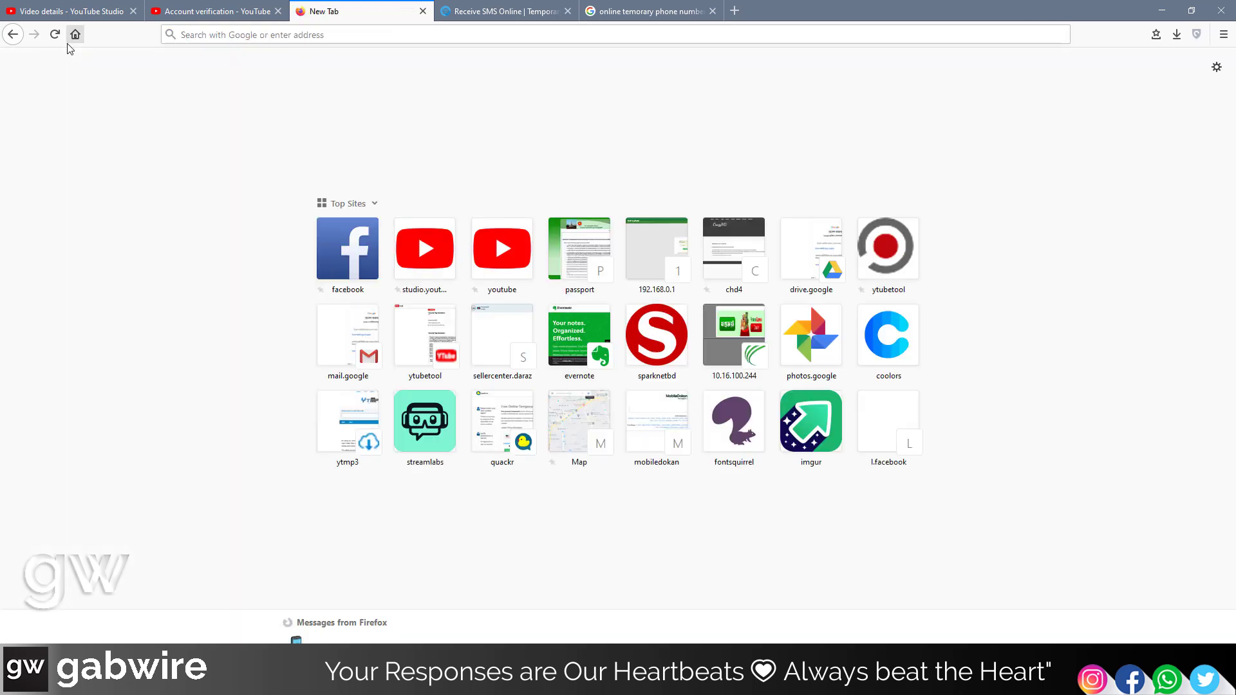
{"action": "left_click", "coordinate": [54, 34]}
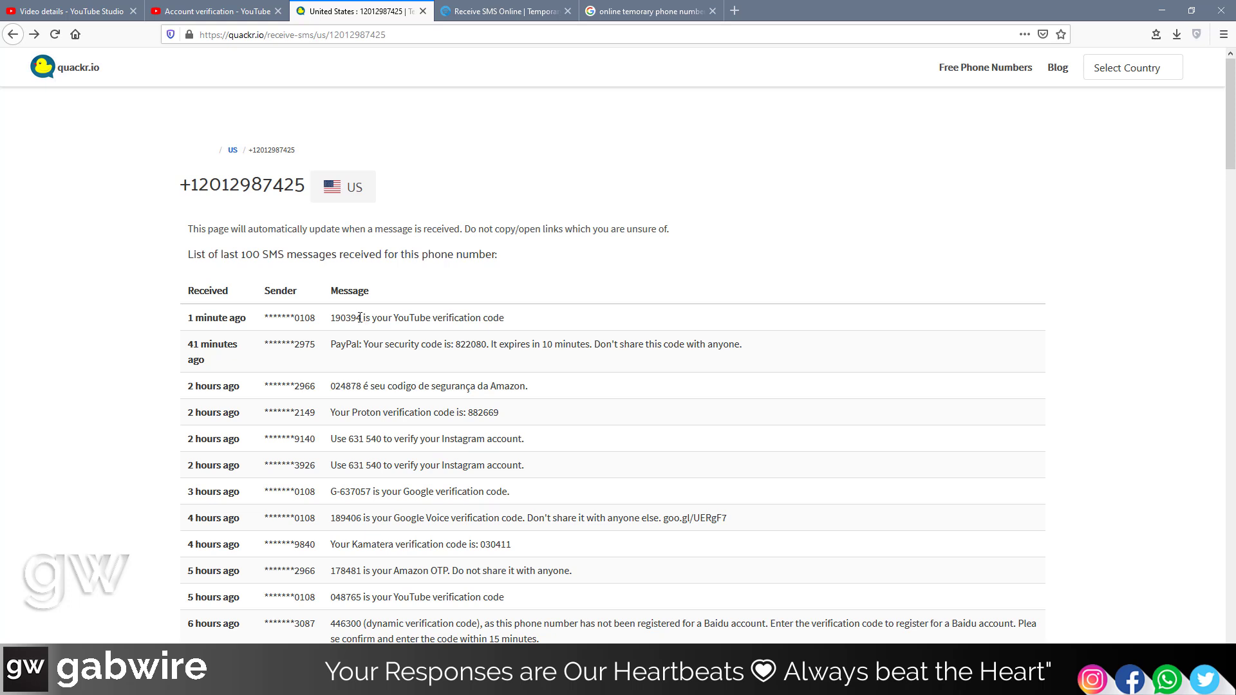
- Copy the newest YouTube verification code from quackr.io and bring up the paste option in the step 2 code field
{"action": "left_click_drag", "start_coordinate": [360, 318], "coordinate": [334, 323]}
{"action": "right_click", "coordinate": [334, 323]}
{"action": "left_click", "coordinate": [344, 332]}
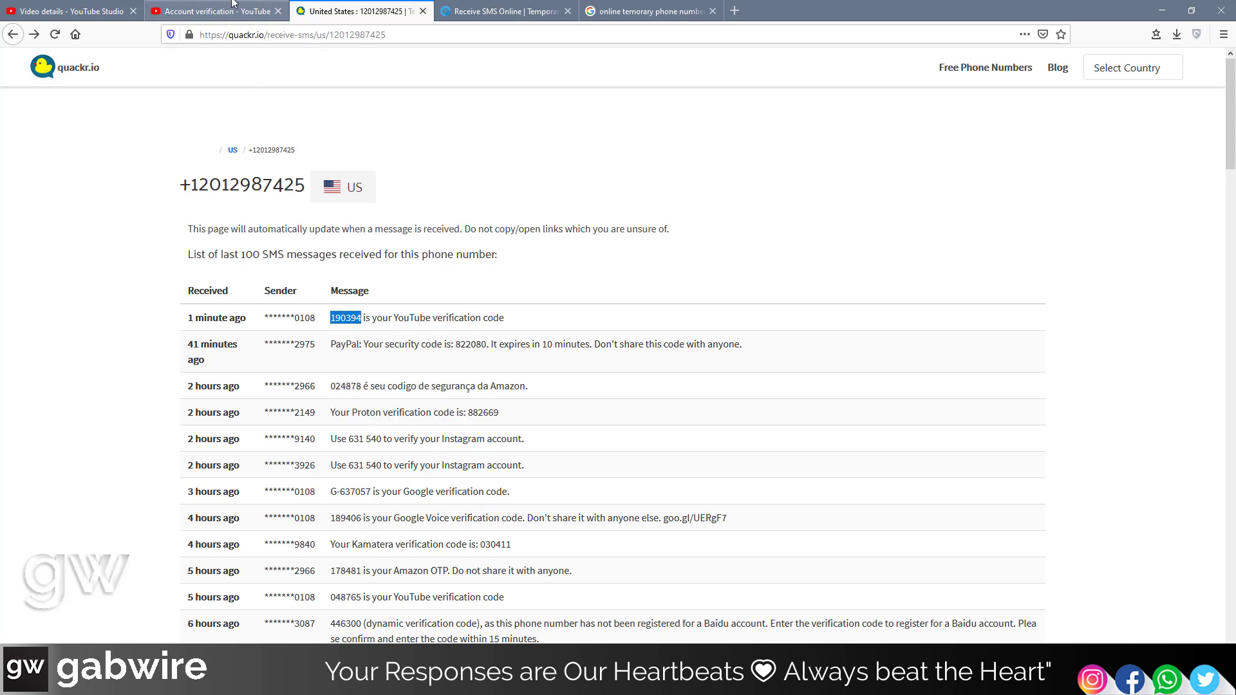
{"action": "left_click", "coordinate": [233, 5]}
{"action": "right_click", "coordinate": [163, 185]}
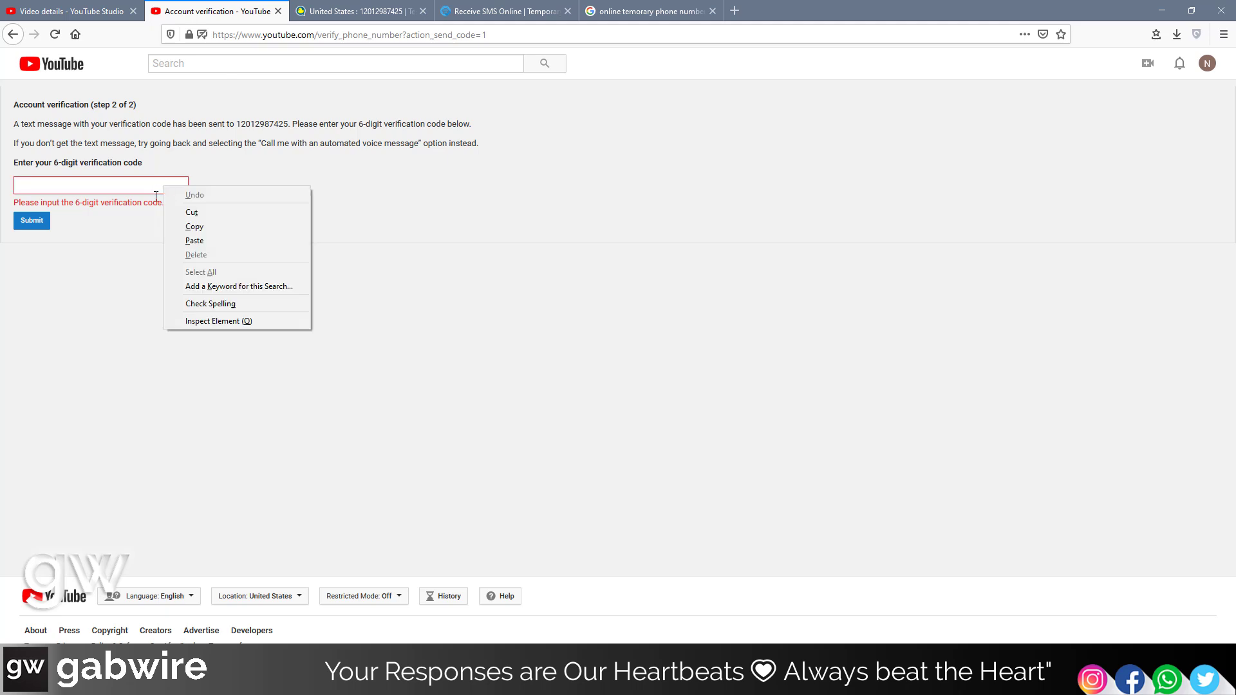
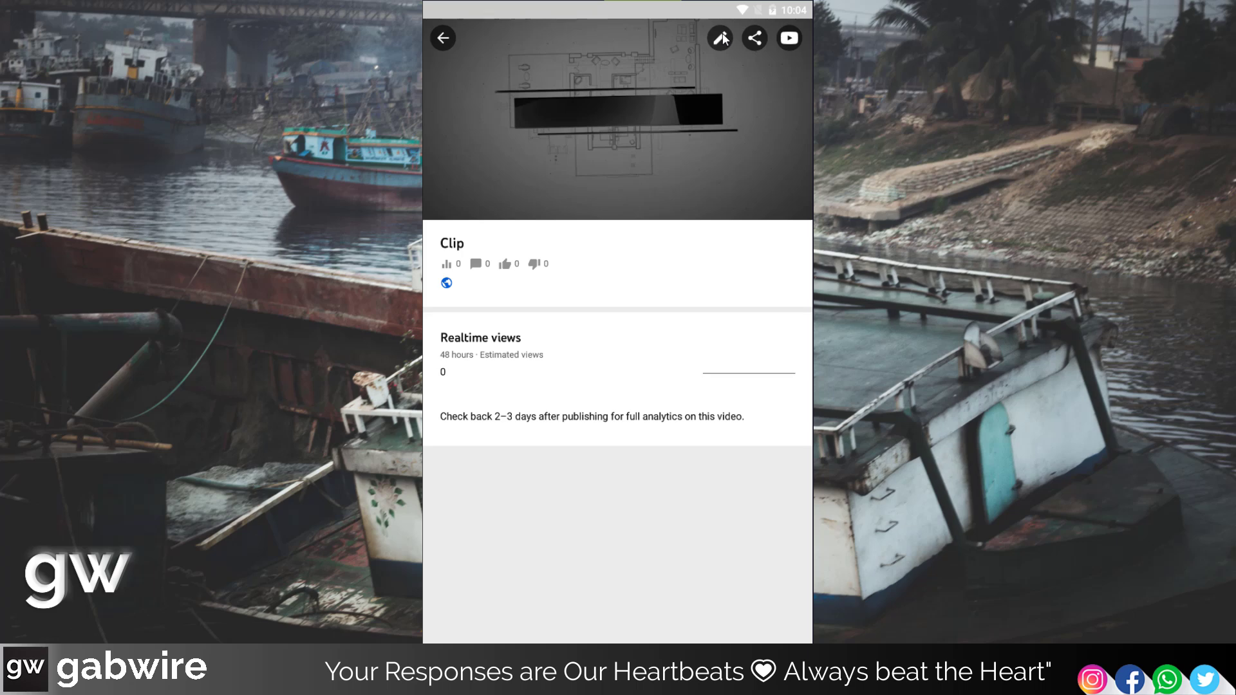
- Try to add a custom thumbnail in the video's thumbnail editor, which demands account verification
{"action": "left_click", "coordinate": [721, 38]}
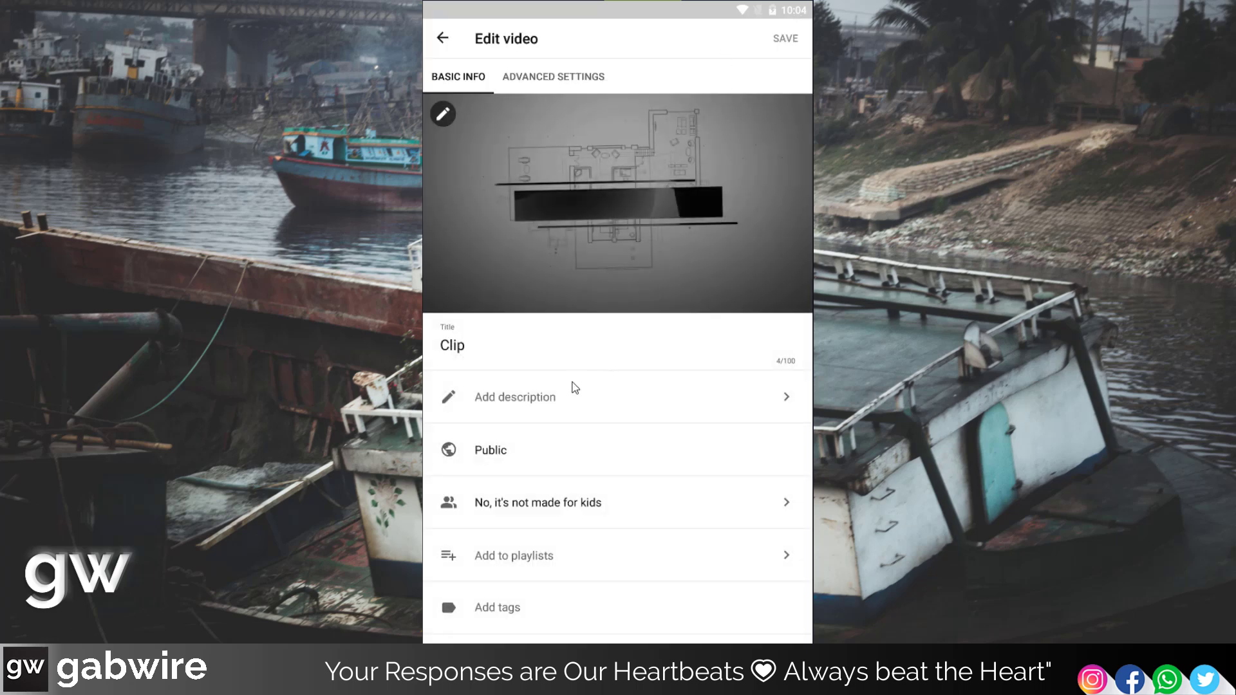
{"action": "left_click", "coordinate": [442, 113]}
{"action": "left_click", "coordinate": [542, 513]}
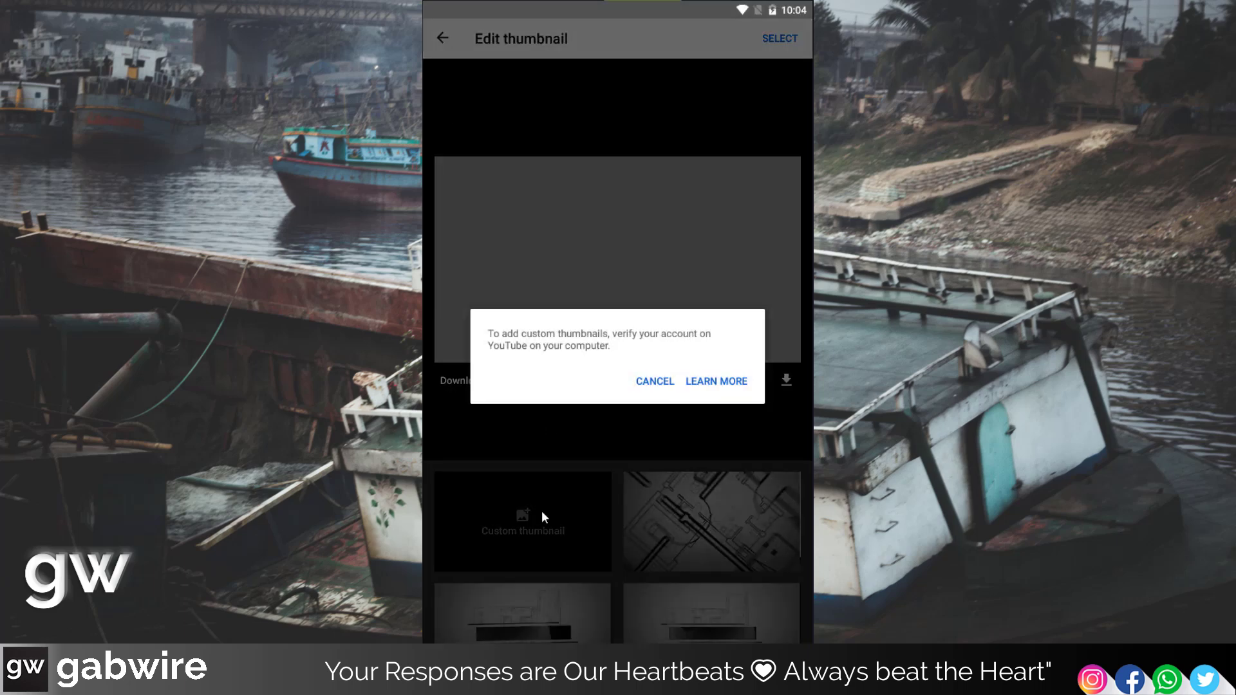
{"action": "left_click", "coordinate": [541, 513]}
{"action": "left_click", "coordinate": [540, 513]}
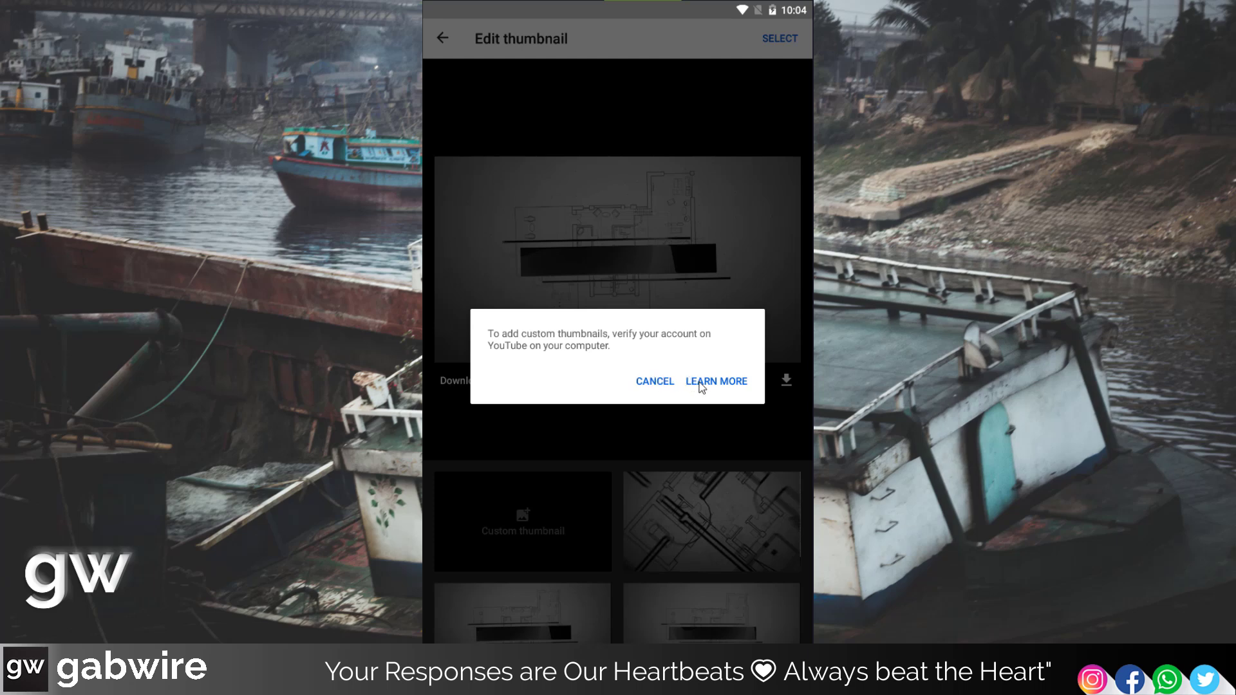
- View the help page on adding thumbnails in desktop-site layout
{"action": "left_click", "coordinate": [716, 381]}
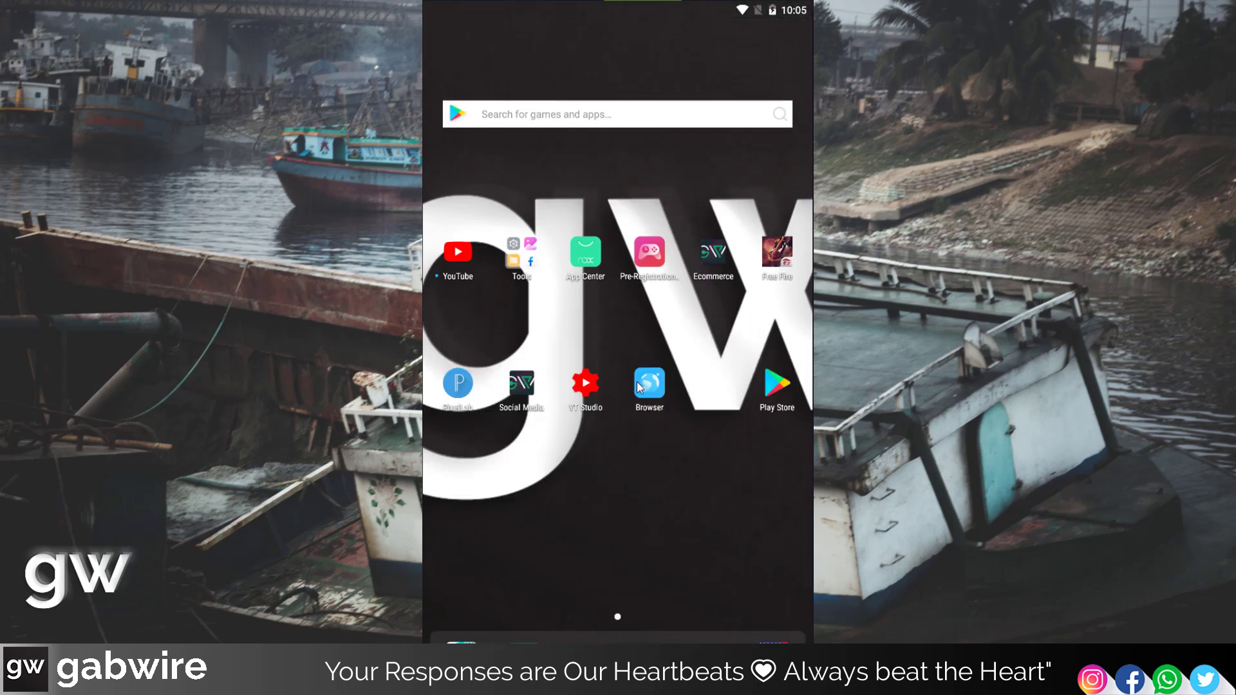
{"action": "left_click", "coordinate": [648, 384]}
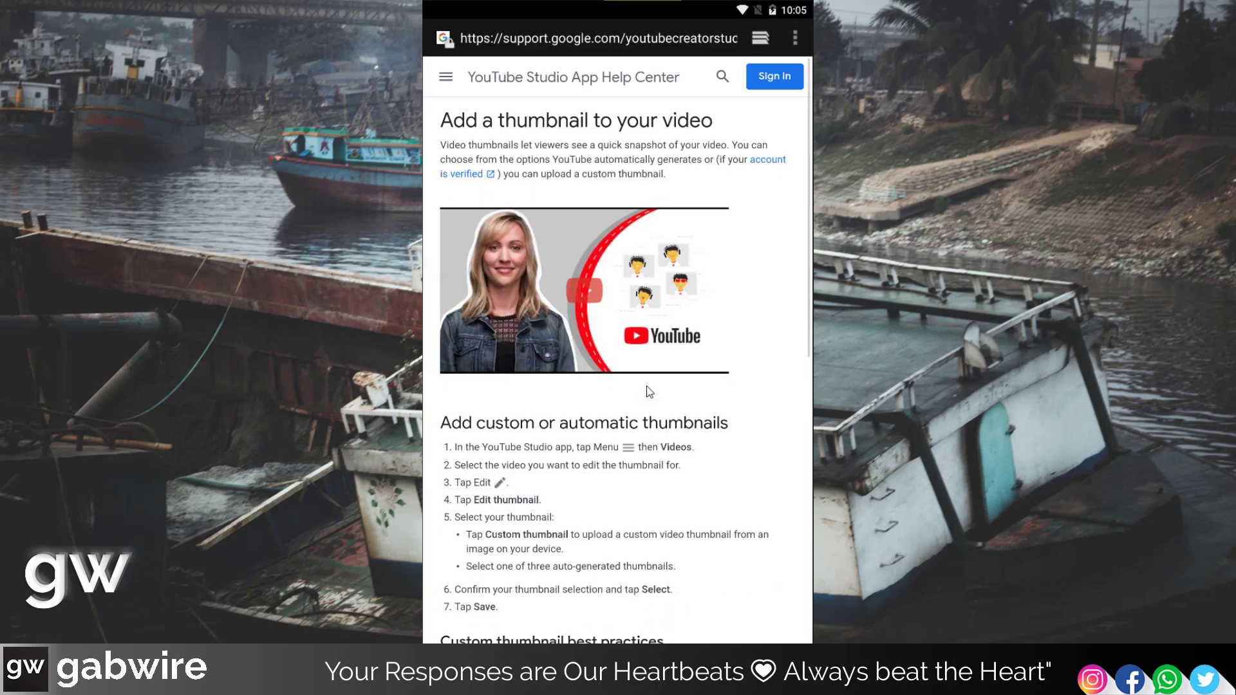
{"action": "left_click", "coordinate": [796, 40]}
{"action": "left_click", "coordinate": [716, 287]}
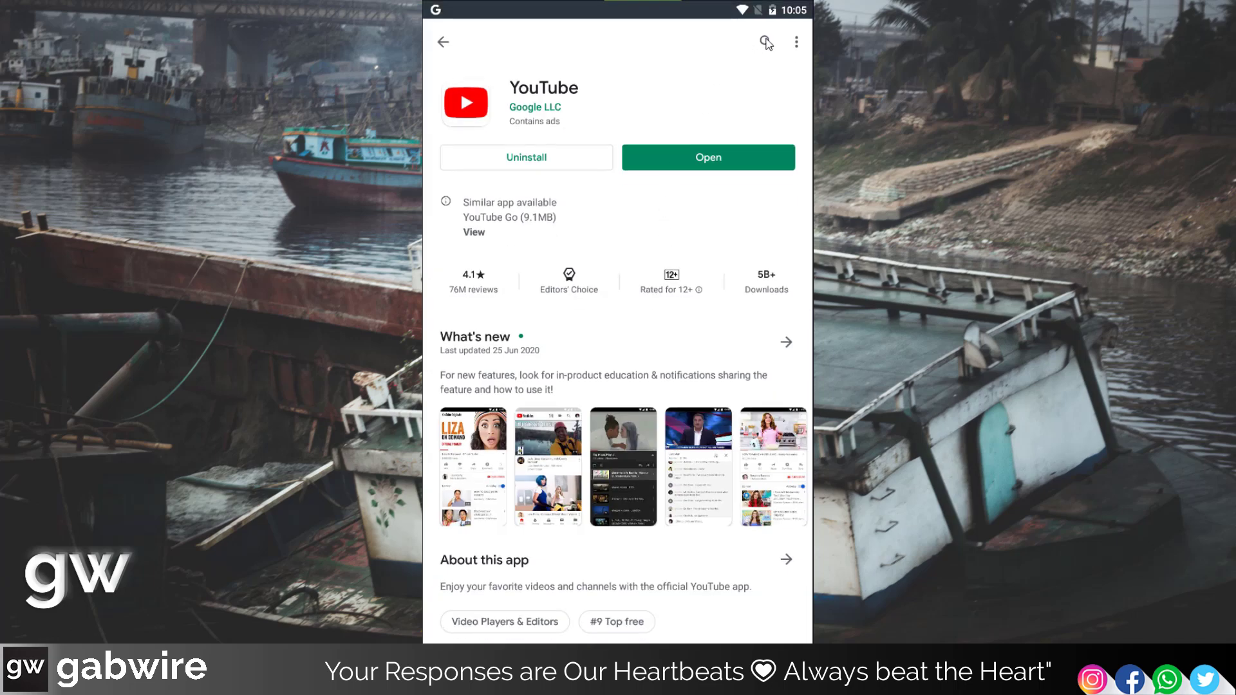
- Search the Play Store for 'chrome', install Google Chrome with its permissions accepted, and launch it
{"action": "left_click", "coordinate": [766, 43]}
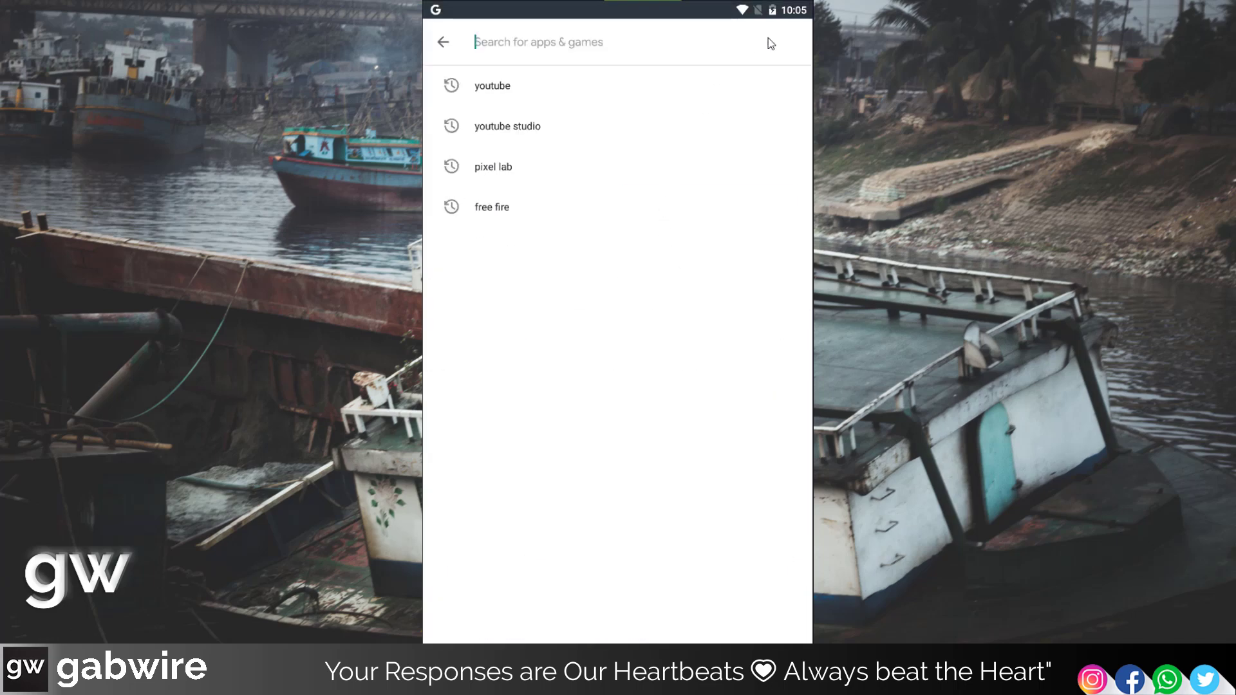
{"action": "type", "text": "chrome"}
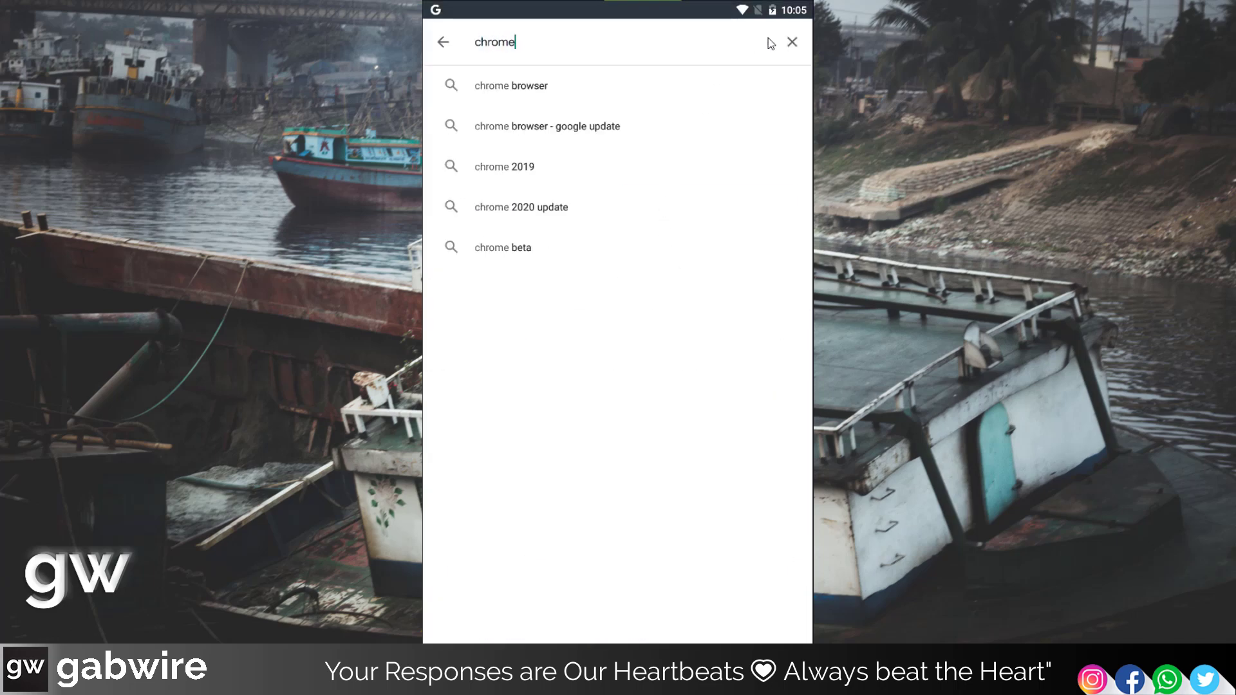
{"action": "key", "text": "Return"}
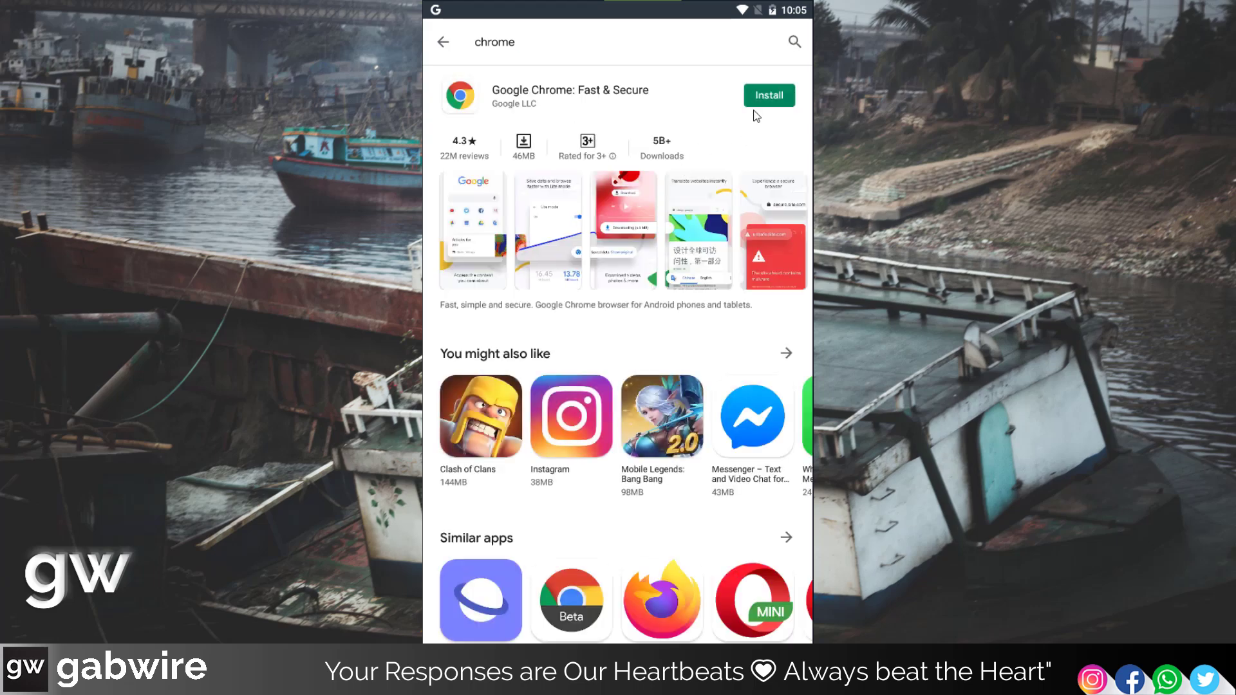
{"action": "left_click", "coordinate": [757, 98]}
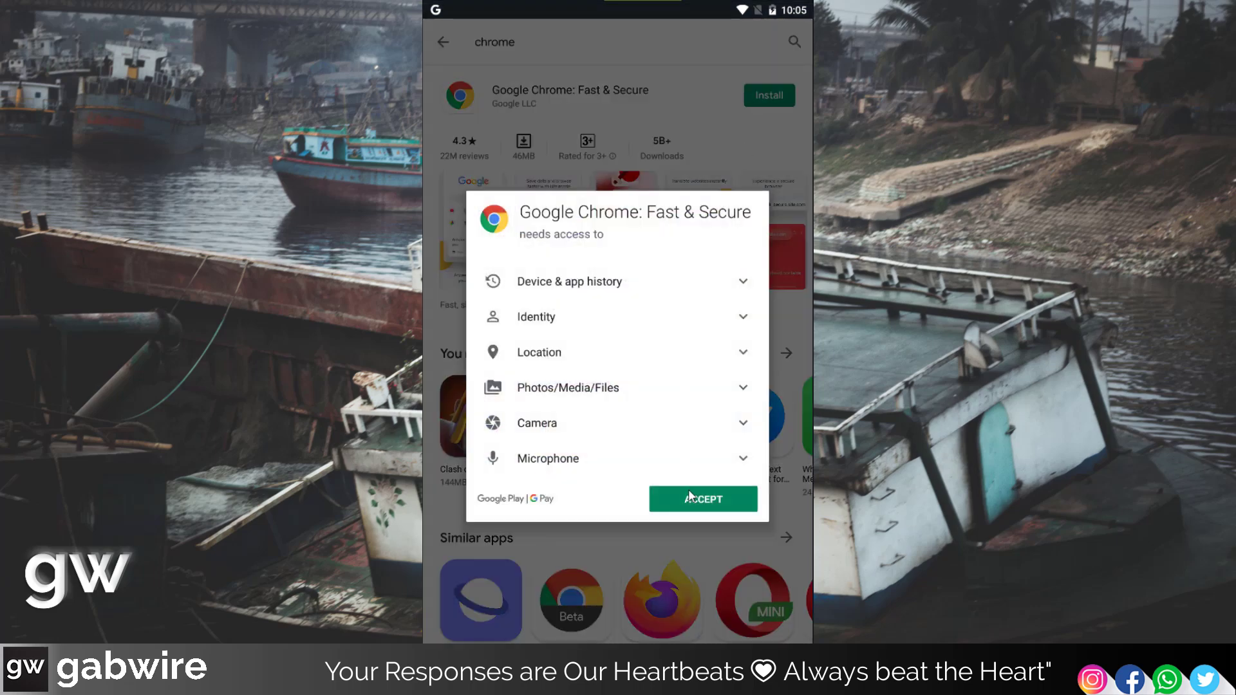
{"action": "left_click", "coordinate": [697, 502]}
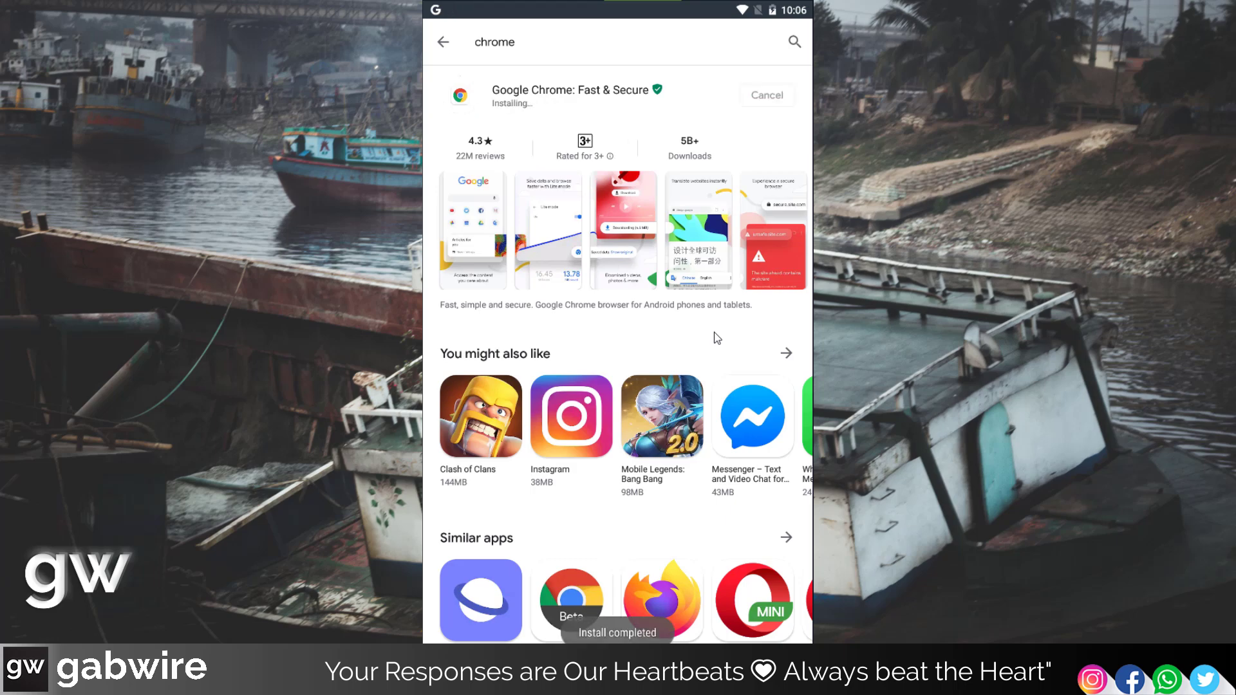
{"action": "left_click", "coordinate": [766, 95]}
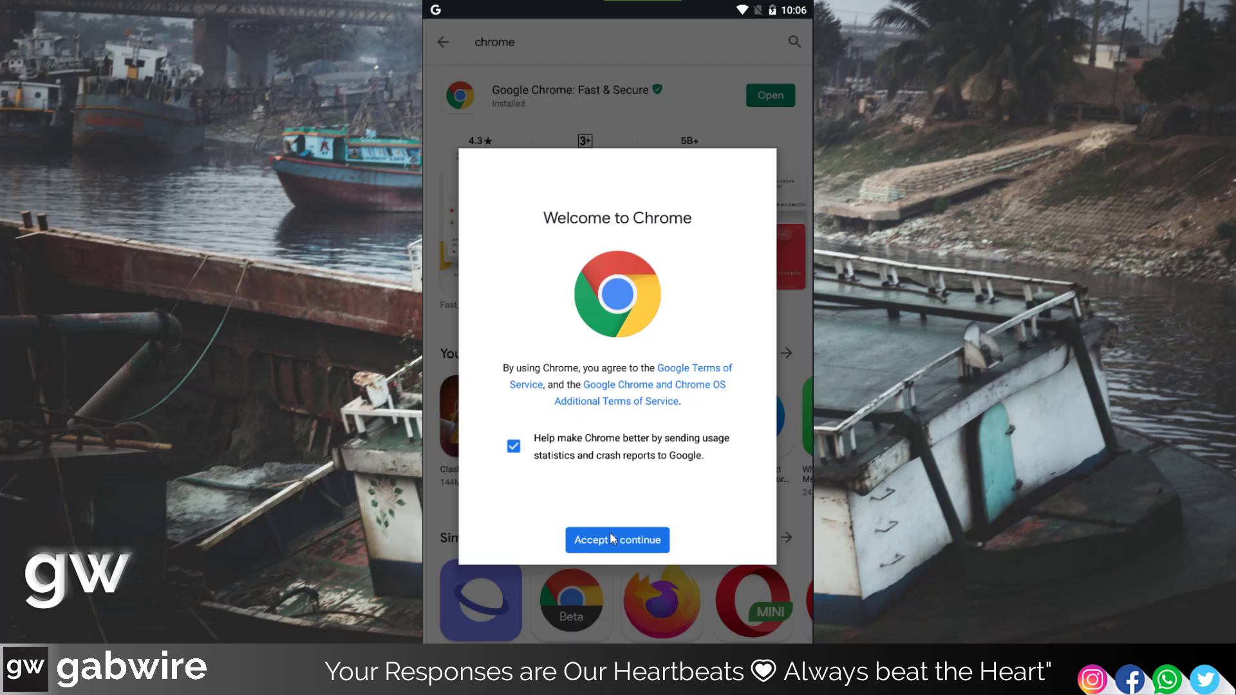
- Accept Chrome's terms and turn on sync with the chosen account
{"action": "left_click", "coordinate": [609, 533]}
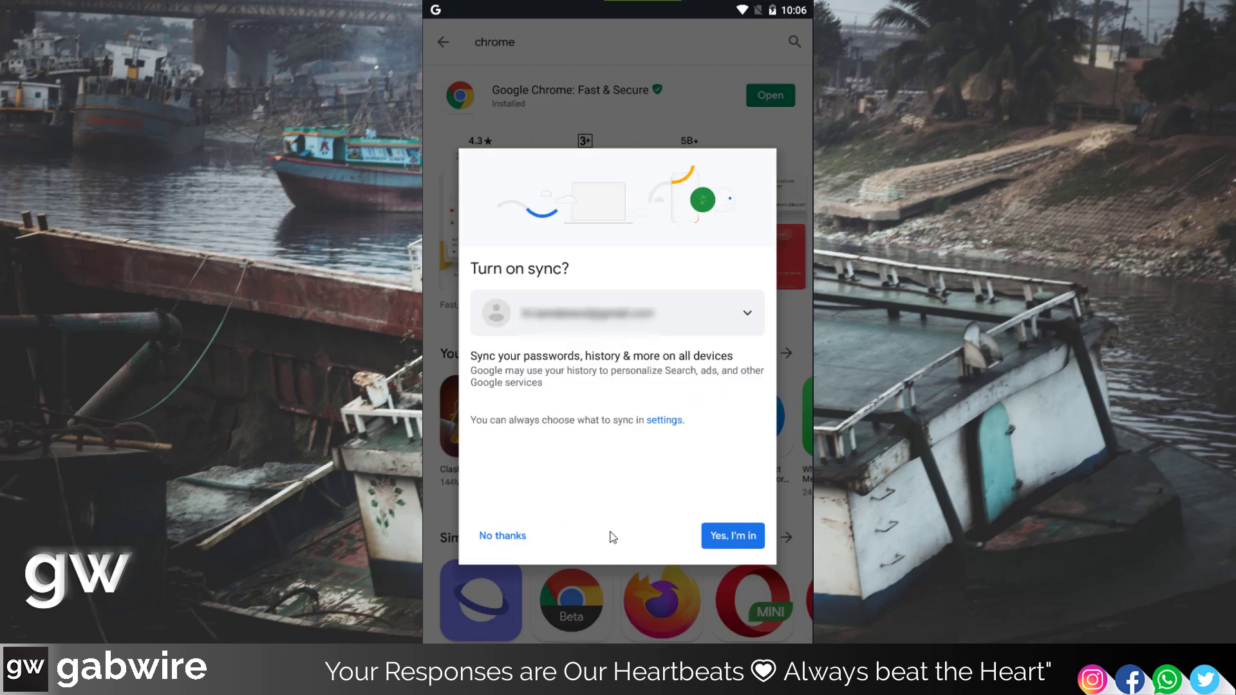
{"action": "left_click", "coordinate": [702, 327]}
{"action": "left_click", "coordinate": [614, 382]}
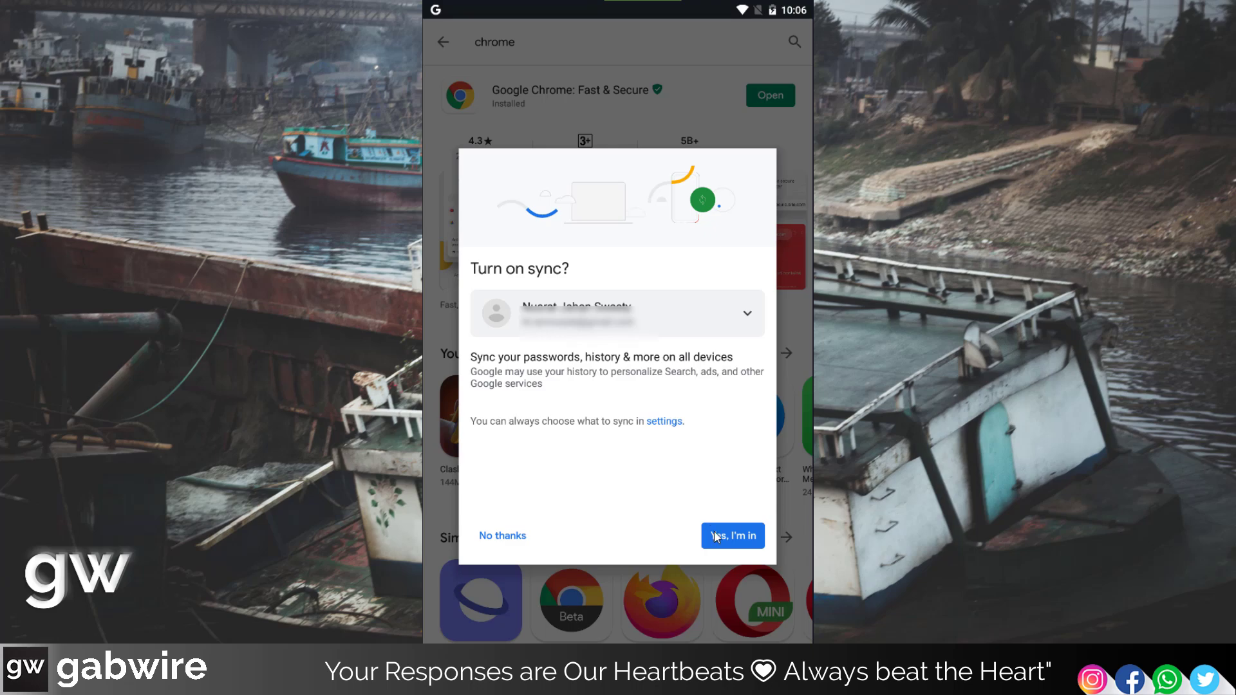
{"action": "left_click", "coordinate": [731, 540]}
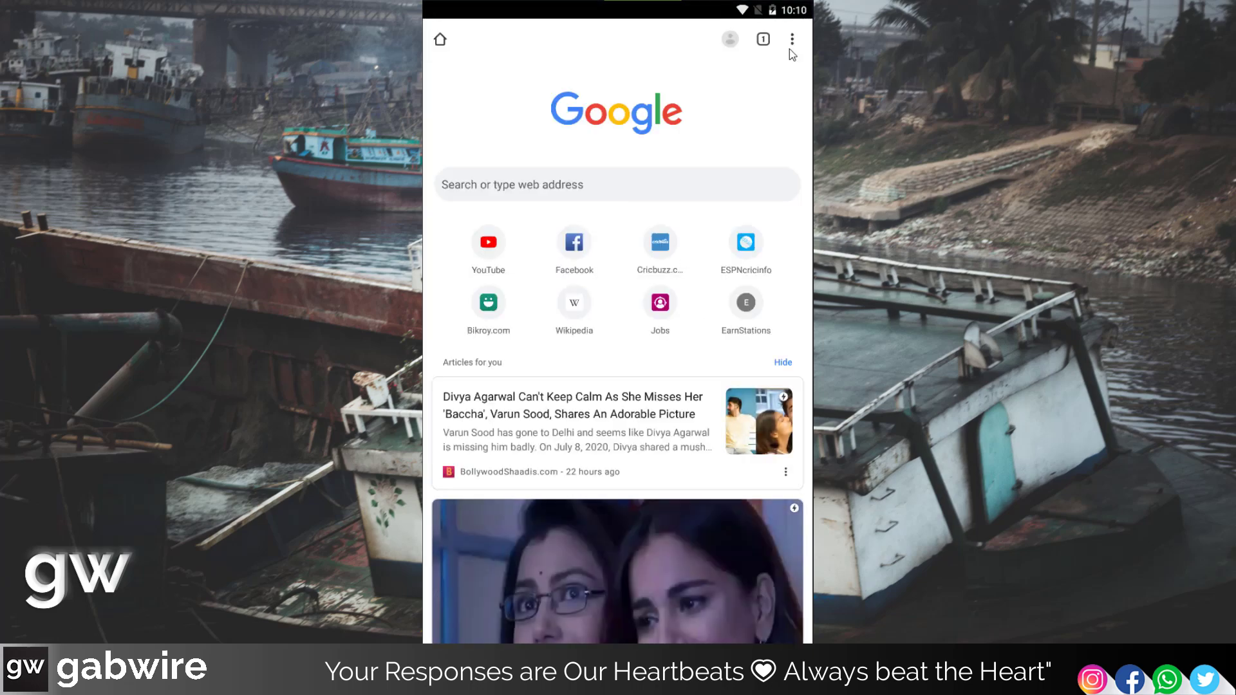
- Switch Chrome to desktop-site mode and load youtube.com
{"action": "left_click", "coordinate": [791, 39]}
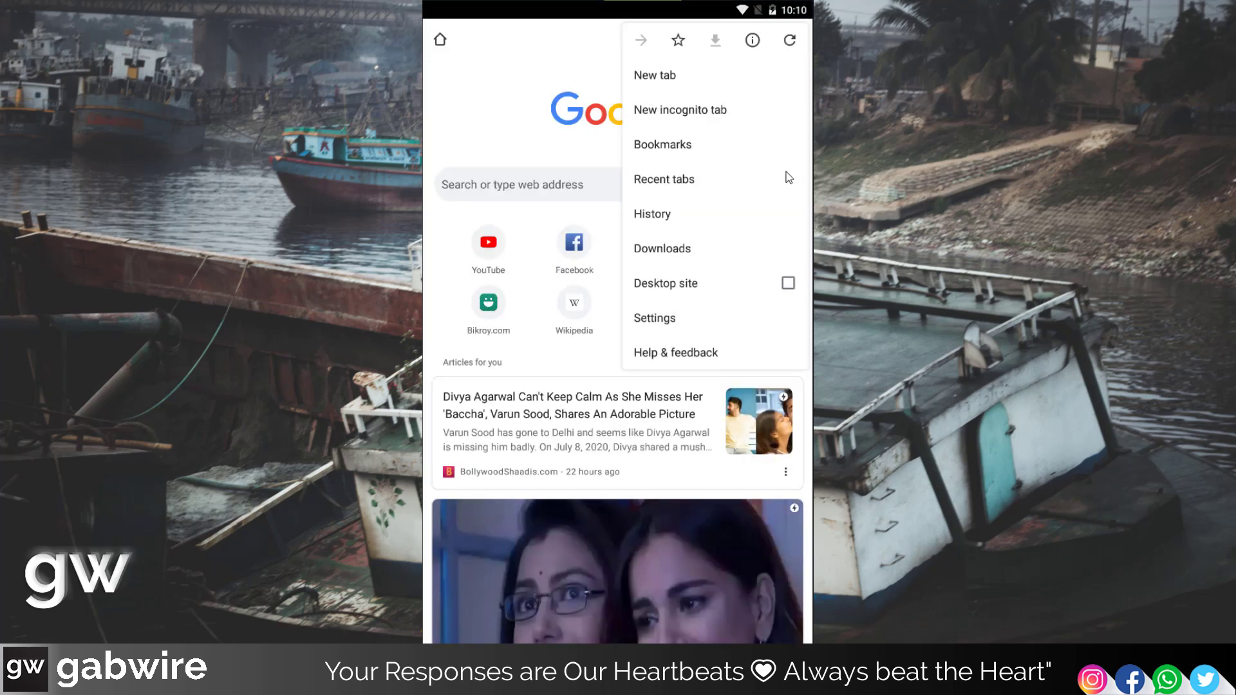
{"action": "left_click", "coordinate": [773, 285]}
{"action": "left_click", "coordinate": [612, 185]}
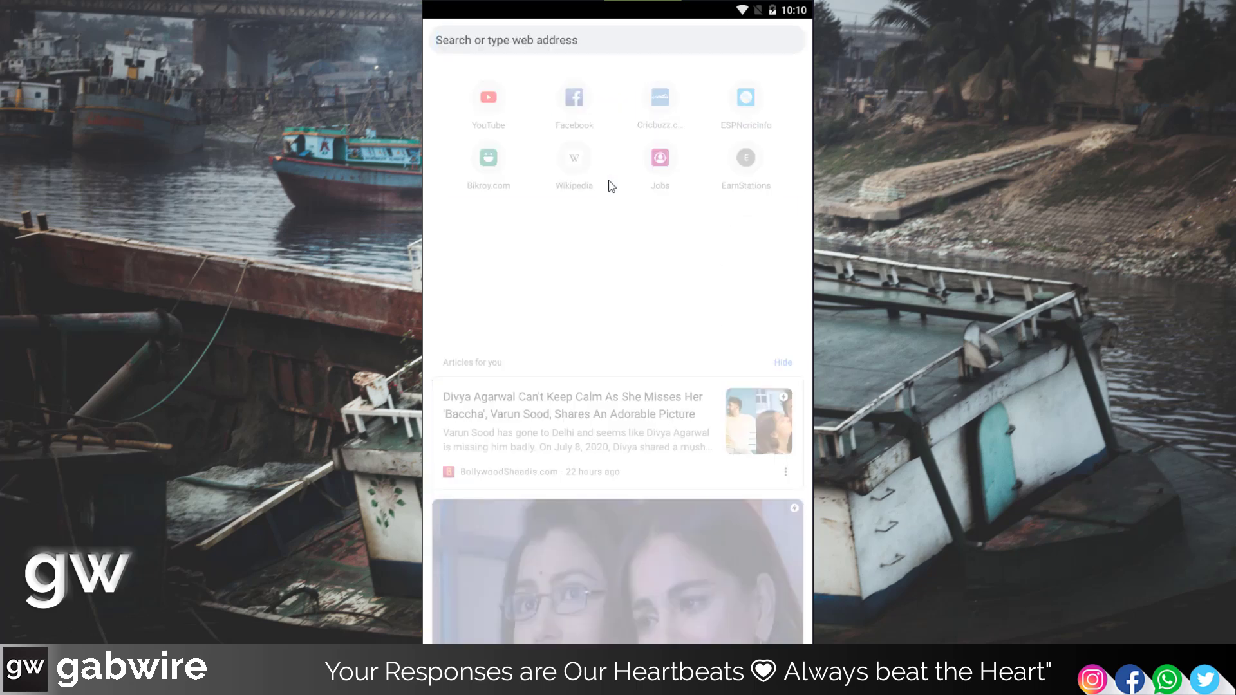
{"action": "type", "text": "youtub"}
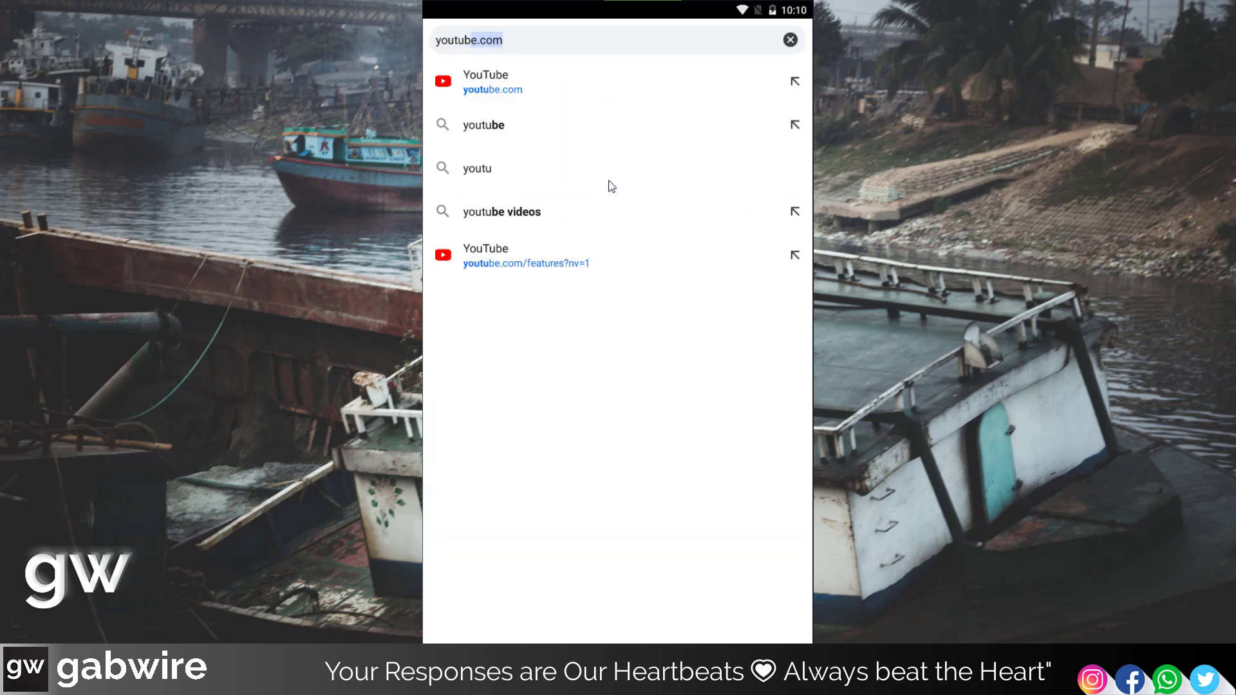
{"action": "type", "text": "e.com"}
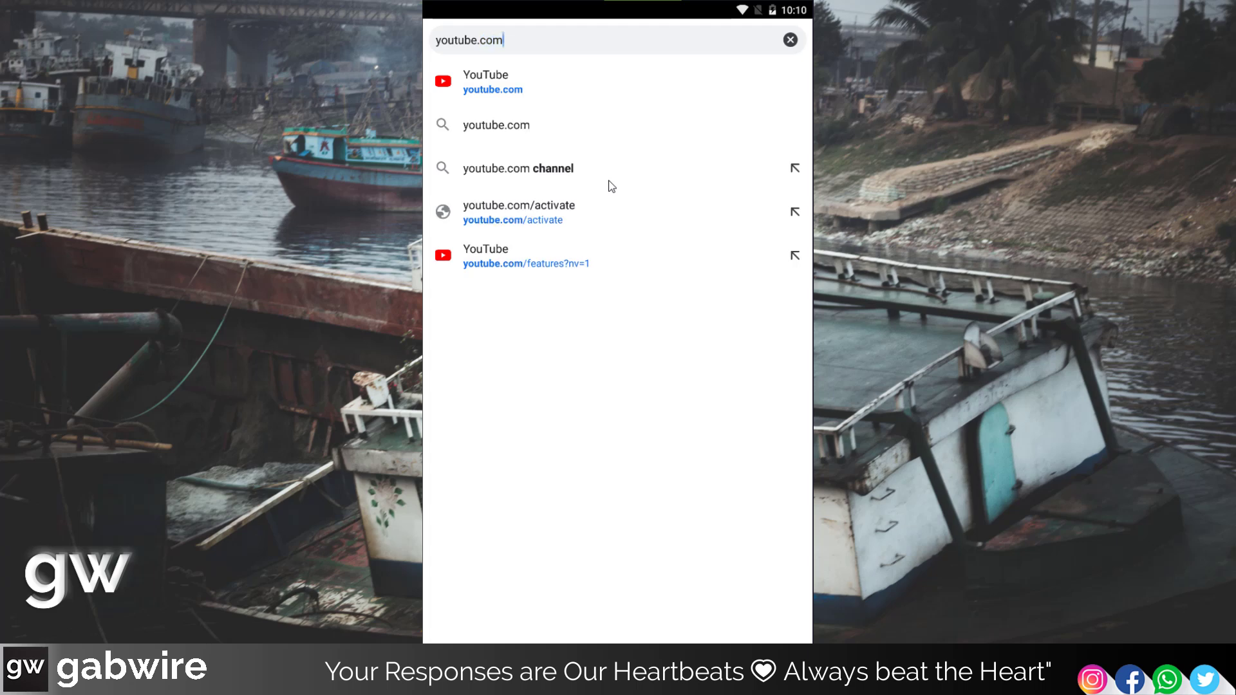
{"action": "key", "text": "Return"}
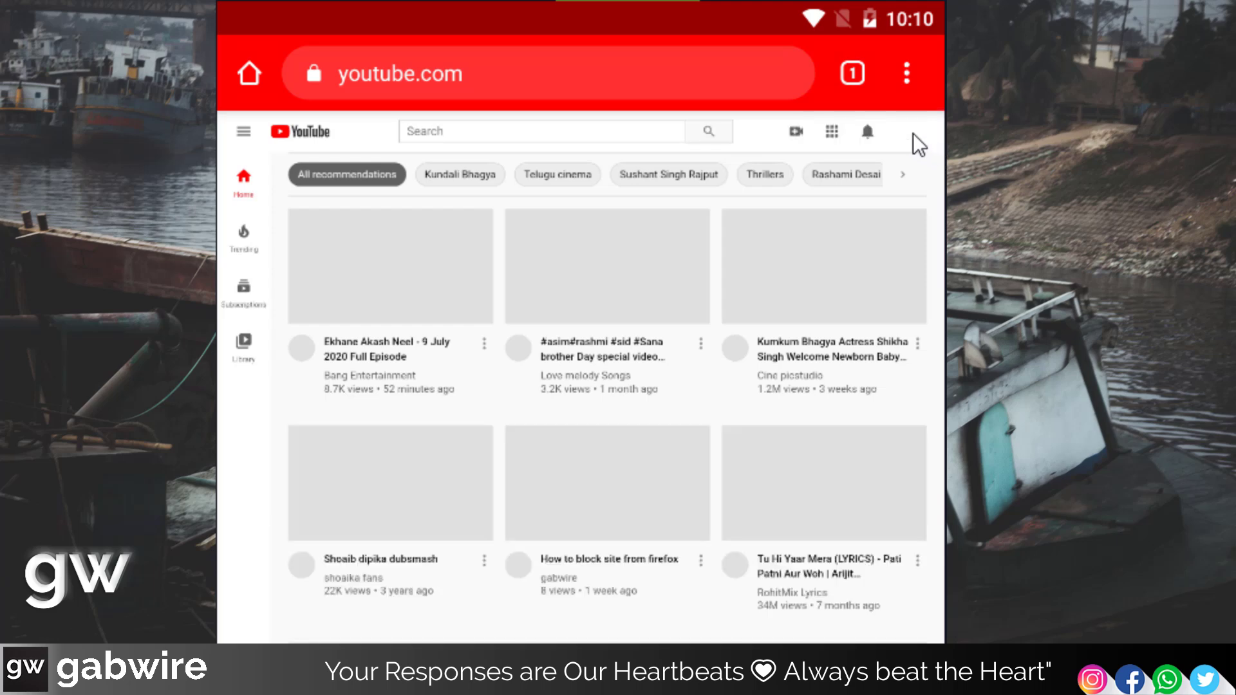
- Reach Channel status and features through the avatar menu's Settings, then open phone verification
{"action": "left_click", "coordinate": [910, 132]}
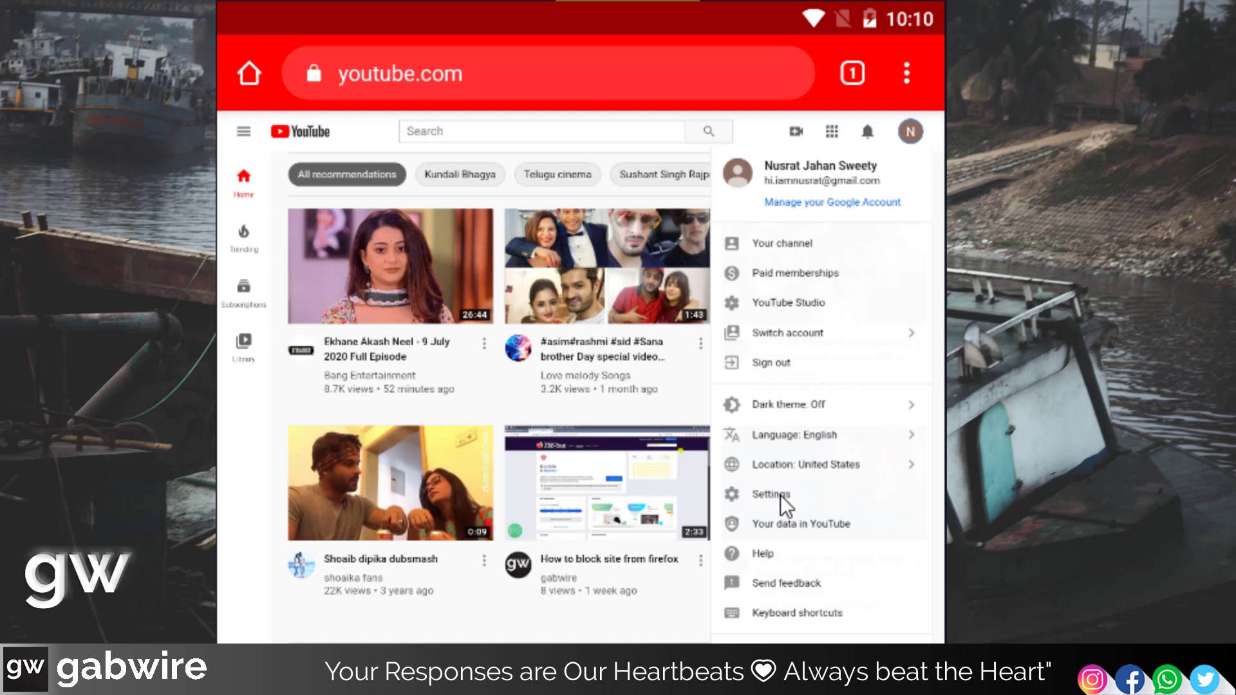
{"action": "left_click", "coordinate": [784, 501]}
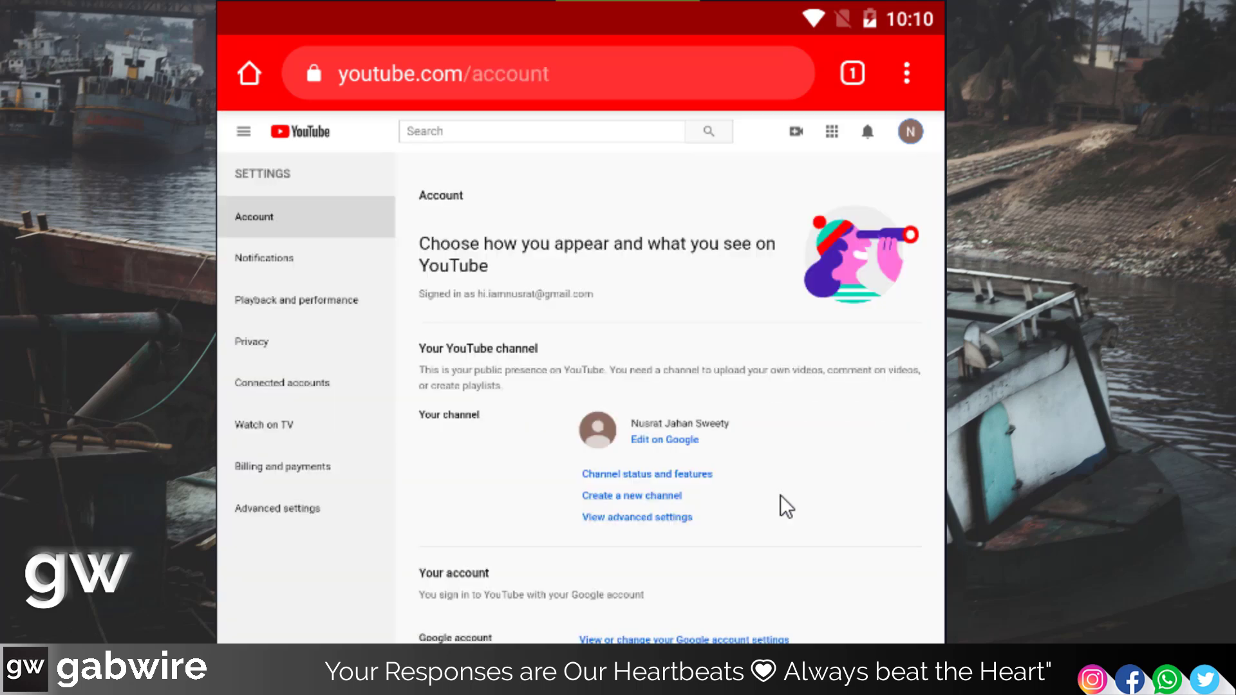
{"action": "left_click", "coordinate": [684, 494]}
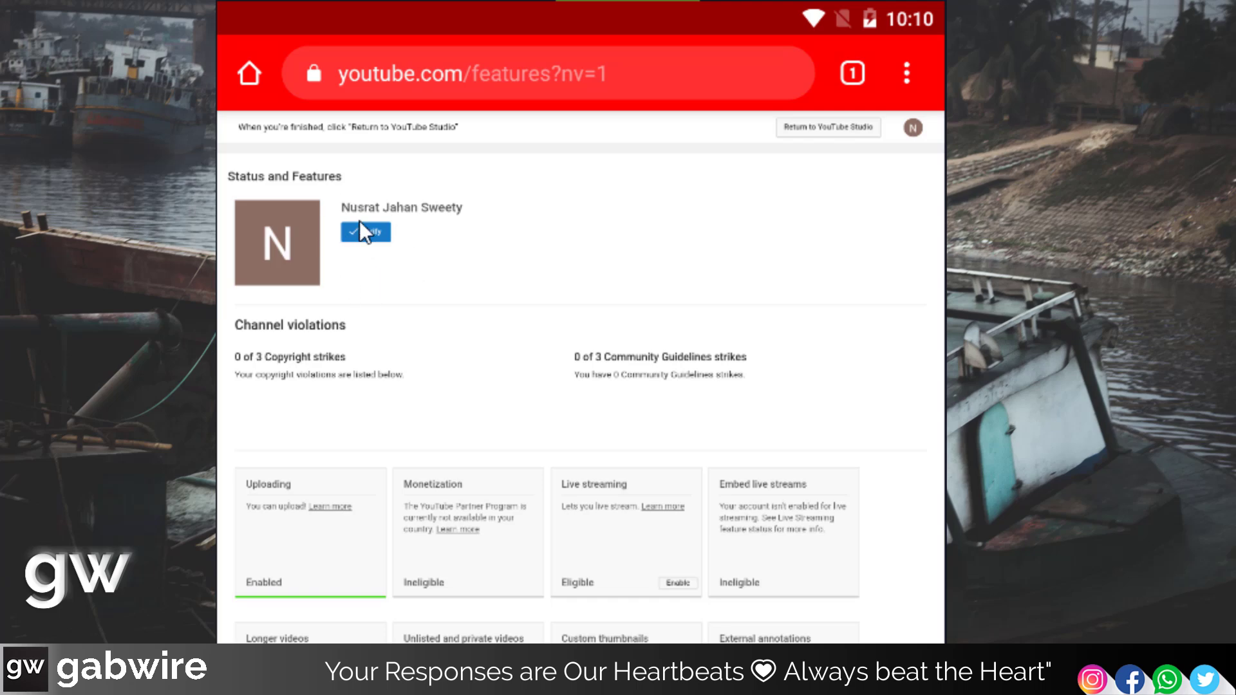
{"action": "left_click", "coordinate": [360, 229]}
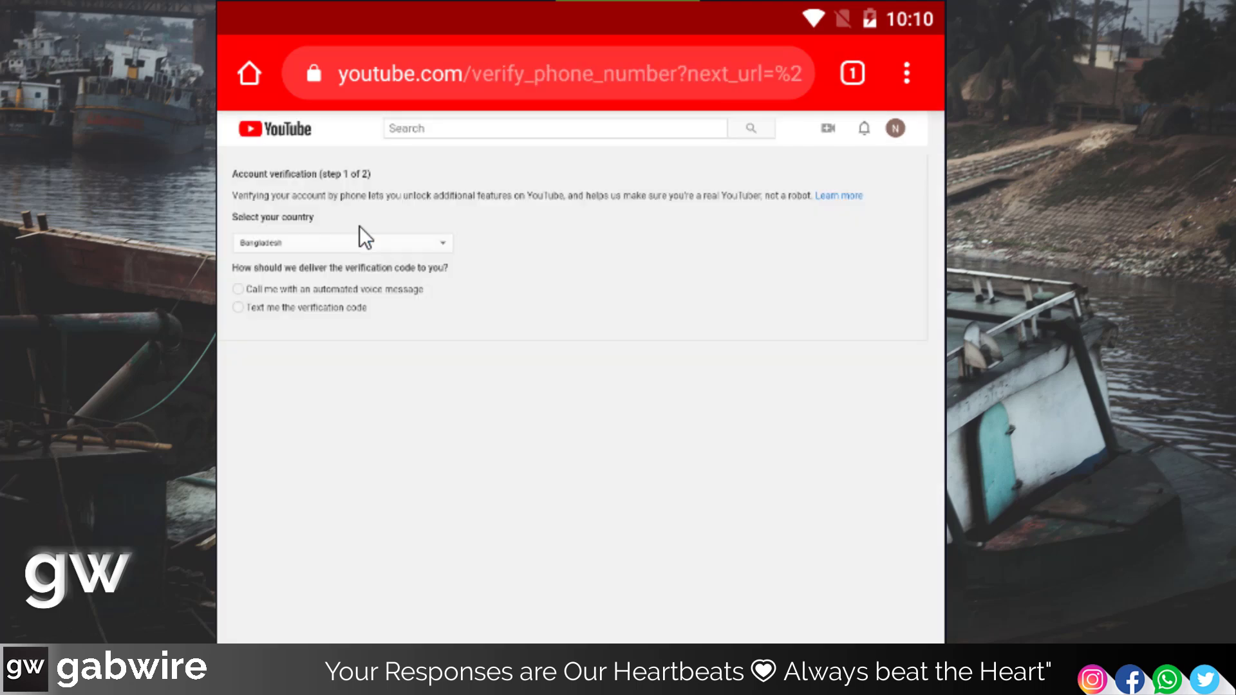
- Set the verification country to United States and choose to receive the code by text message
{"action": "left_click", "coordinate": [361, 244]}
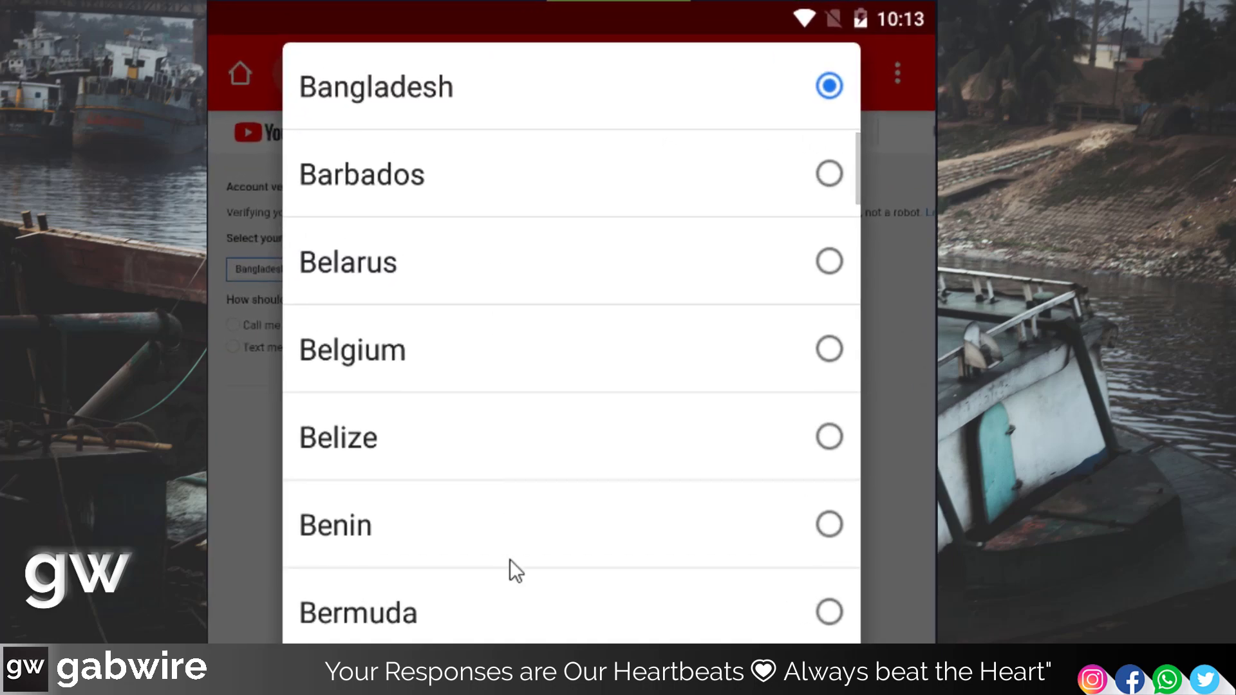
{"action": "scroll", "coordinate": [509, 559], "scroll_direction": "down", "scroll_amount": 10}
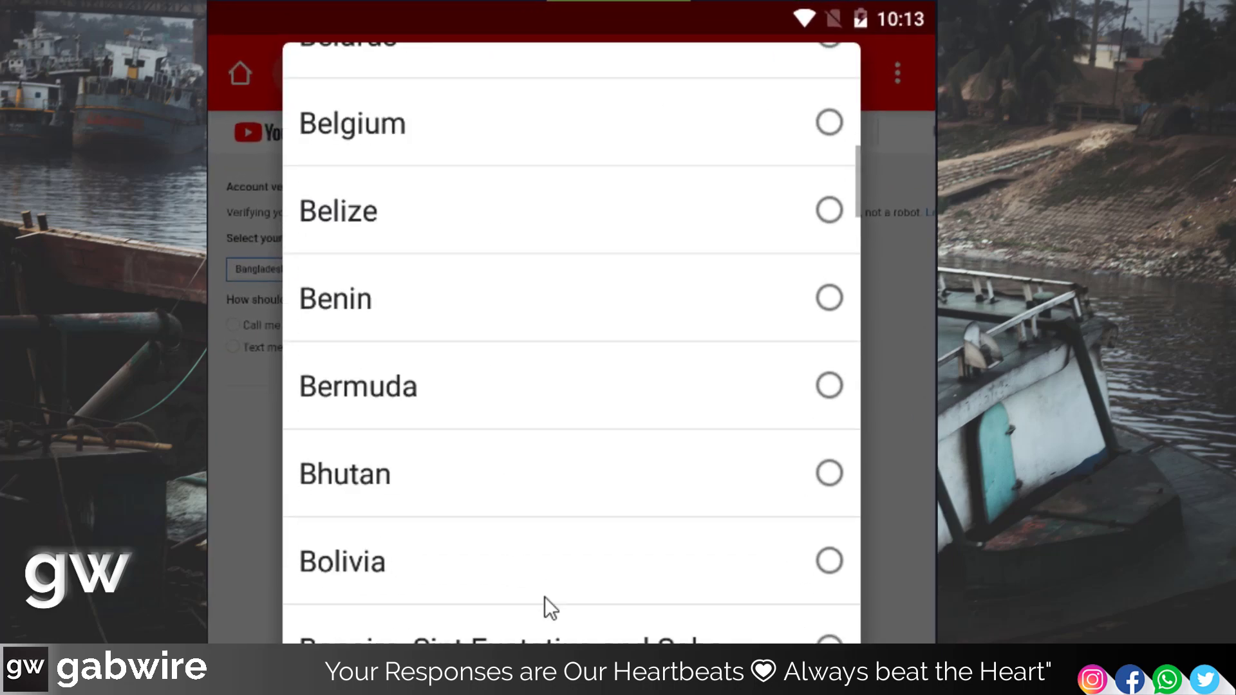
{"action": "scroll", "coordinate": [571, 343], "scroll_direction": "down", "scroll_amount": 15}
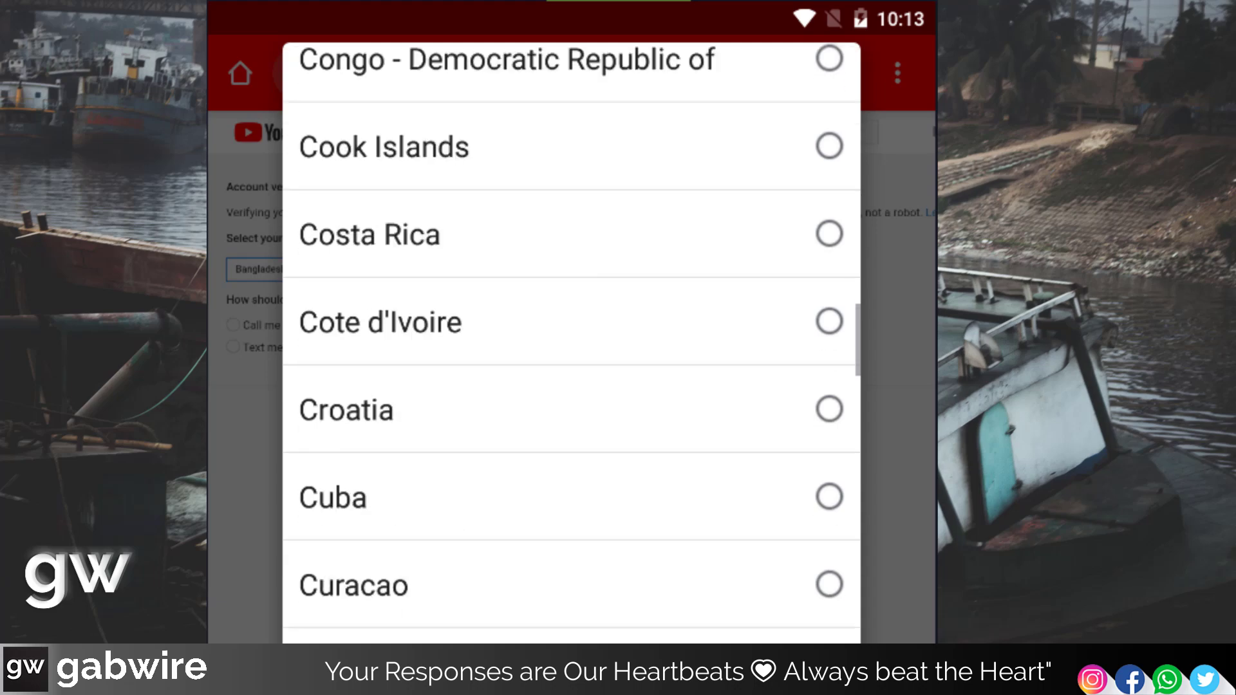
{"action": "scroll", "coordinate": [571, 343], "scroll_direction": "down", "scroll_amount": 15}
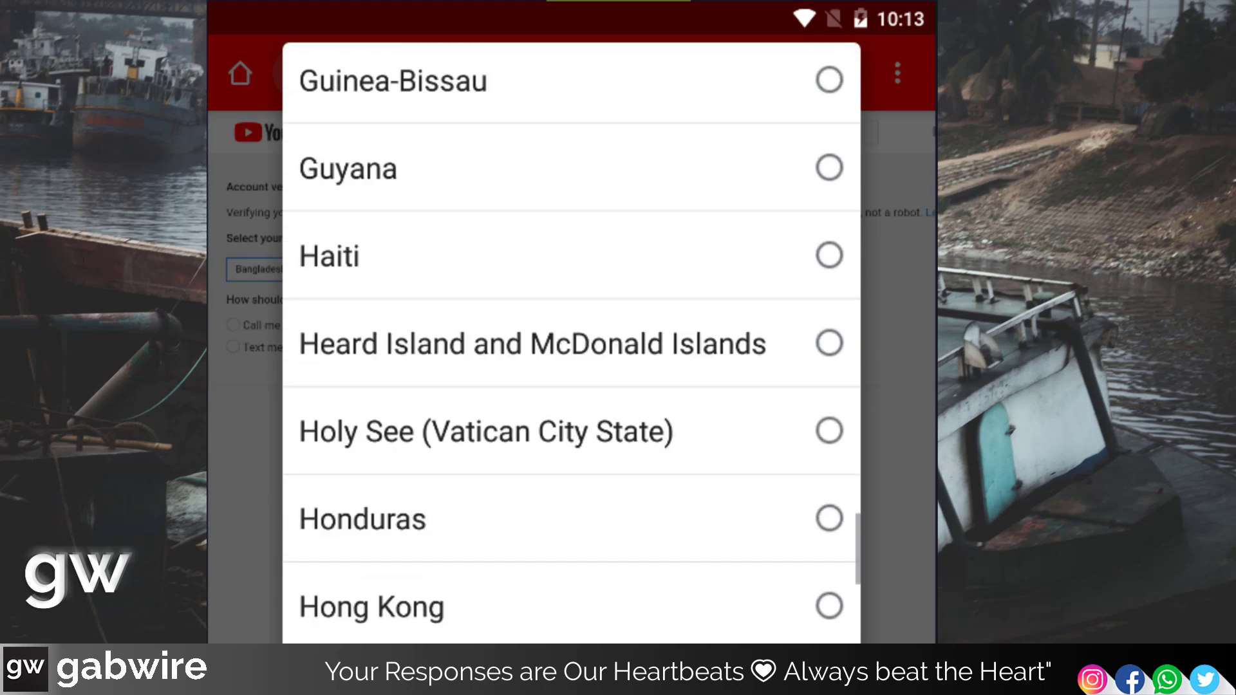
{"action": "scroll", "coordinate": [572, 343], "scroll_direction": "down", "scroll_amount": 15}
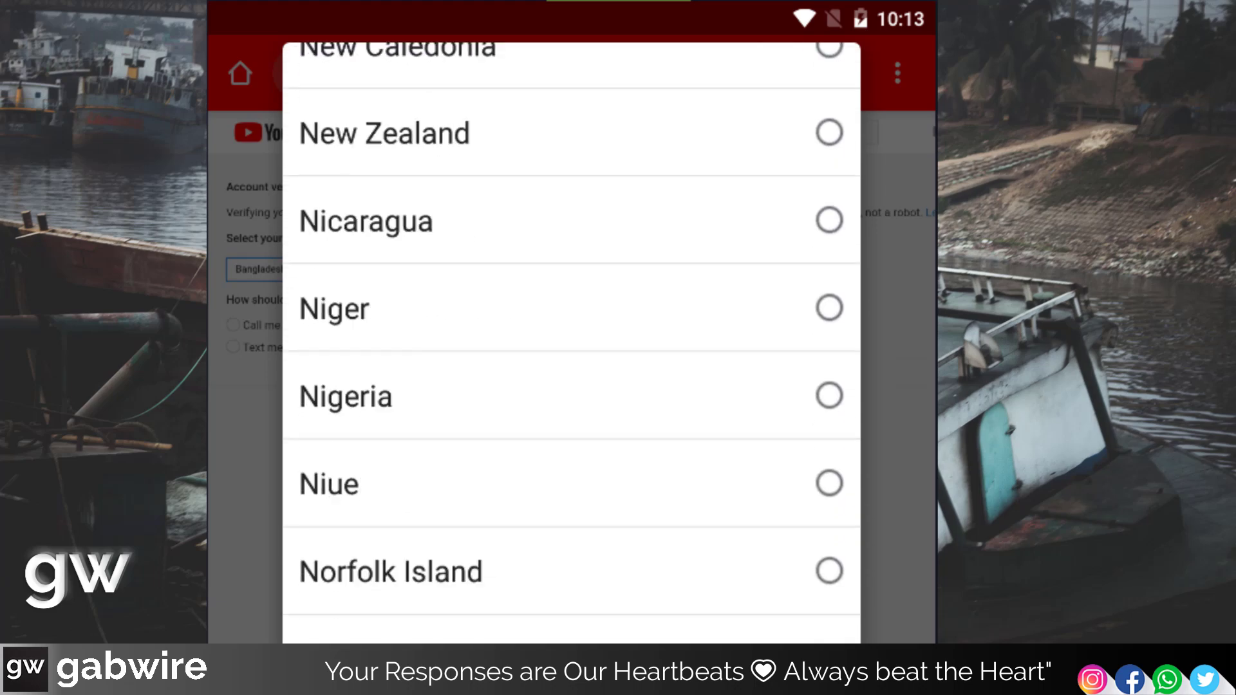
{"action": "scroll", "coordinate": [571, 342], "scroll_direction": "down", "scroll_amount": 15}
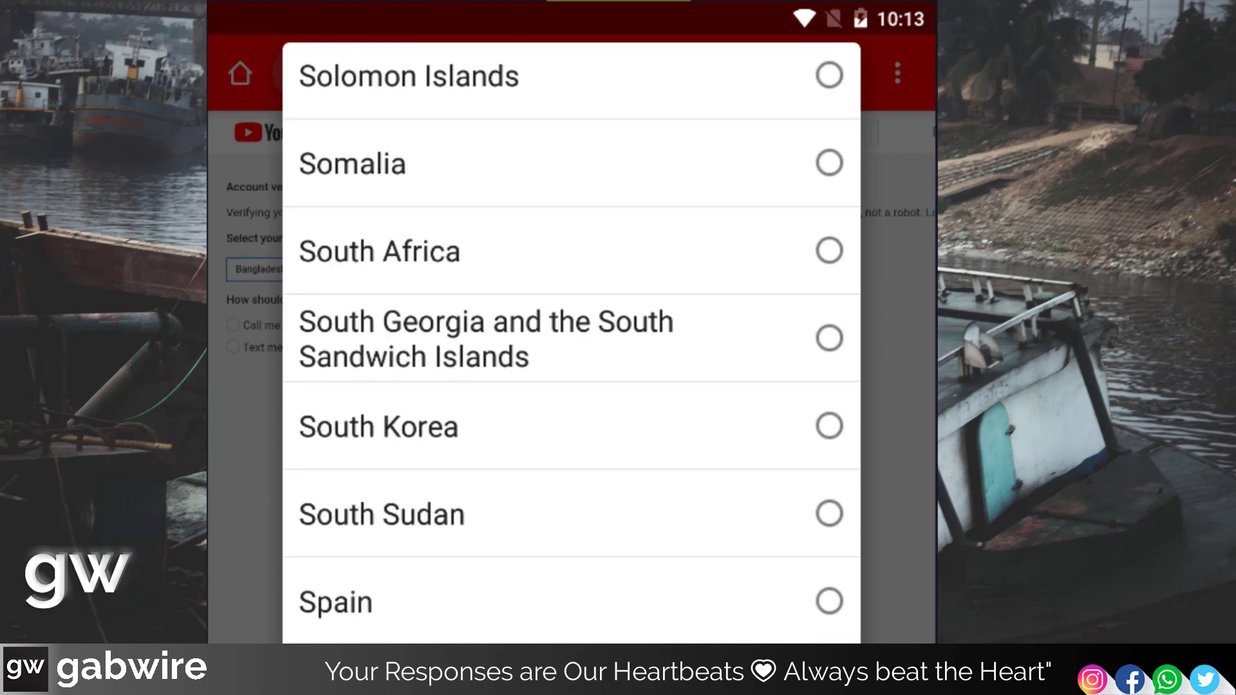
{"action": "scroll", "coordinate": [571, 342], "scroll_direction": "down", "scroll_amount": 8}
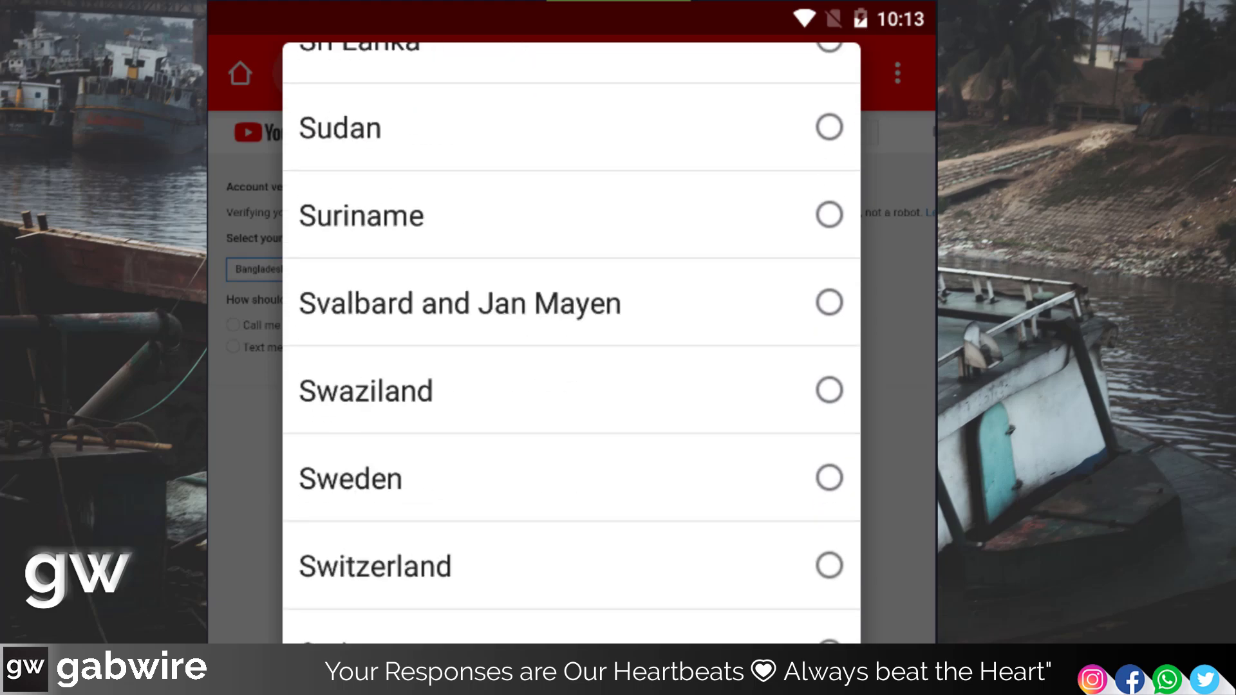
{"action": "scroll", "coordinate": [572, 343], "scroll_direction": "down", "scroll_amount": 8}
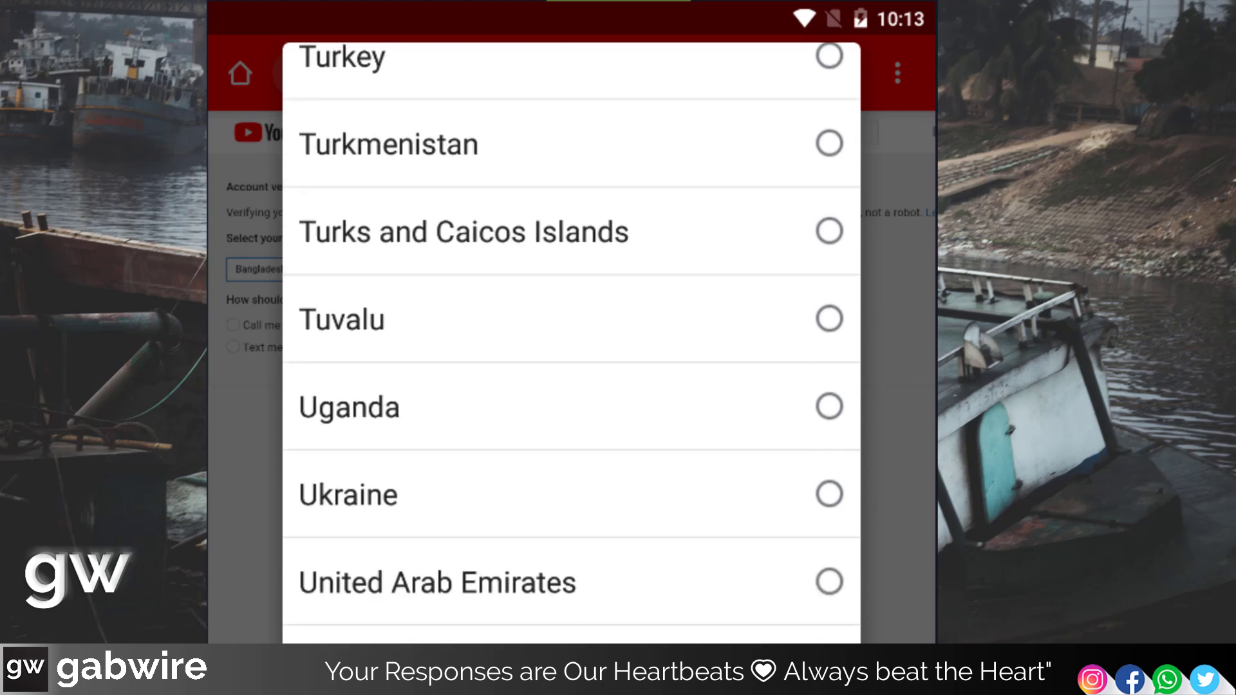
{"action": "left_click", "coordinate": [572, 581]}
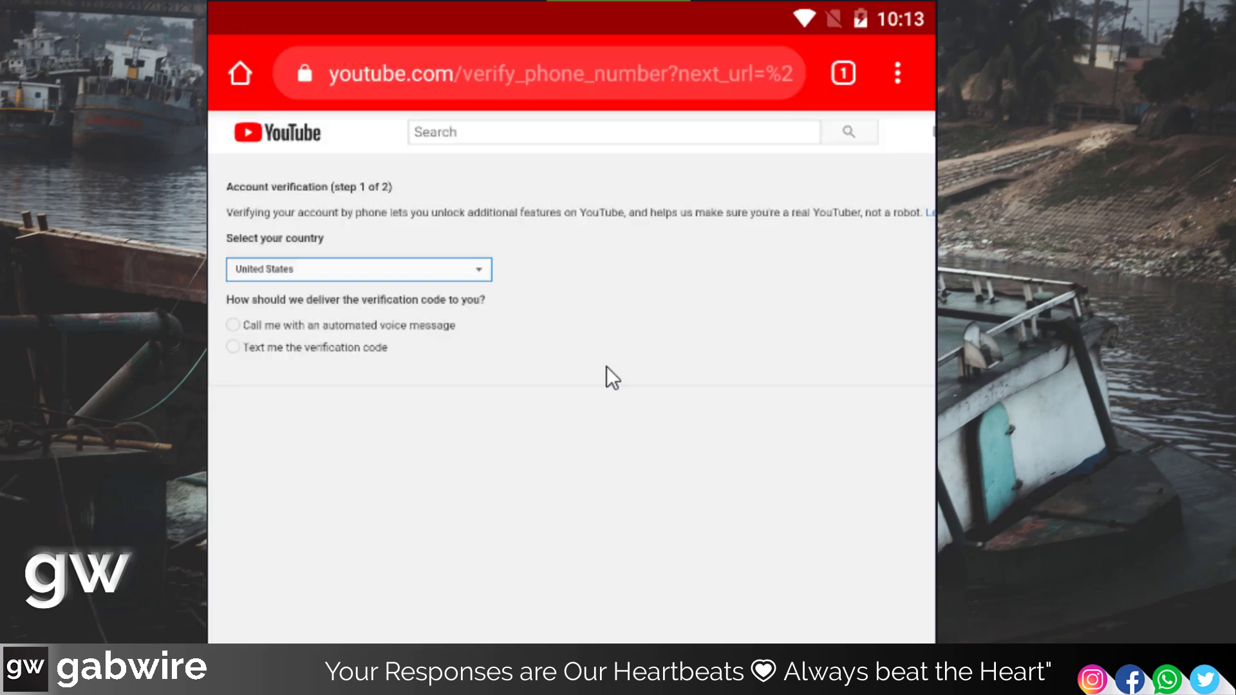
{"action": "left_click", "coordinate": [233, 346]}
{"action": "left_click", "coordinate": [834, 70]}
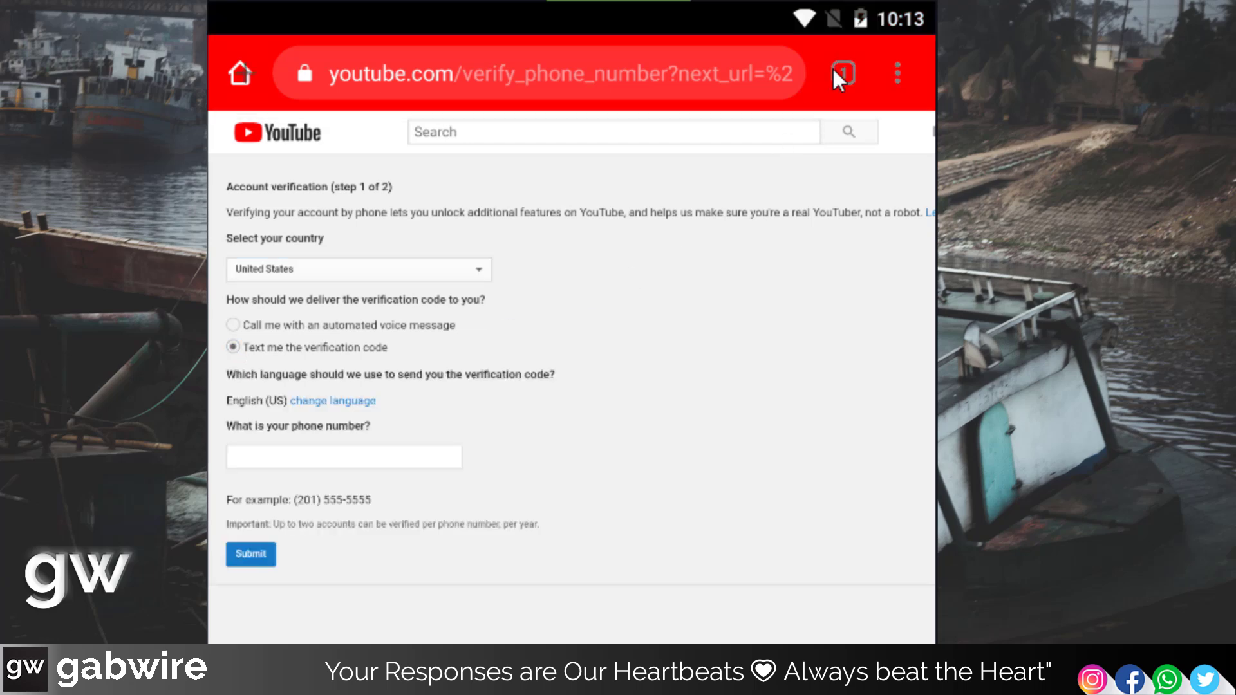
- Load quackr.io in a new Chrome tab to list free temporary US phone numbers
{"action": "left_click", "coordinate": [254, 72]}
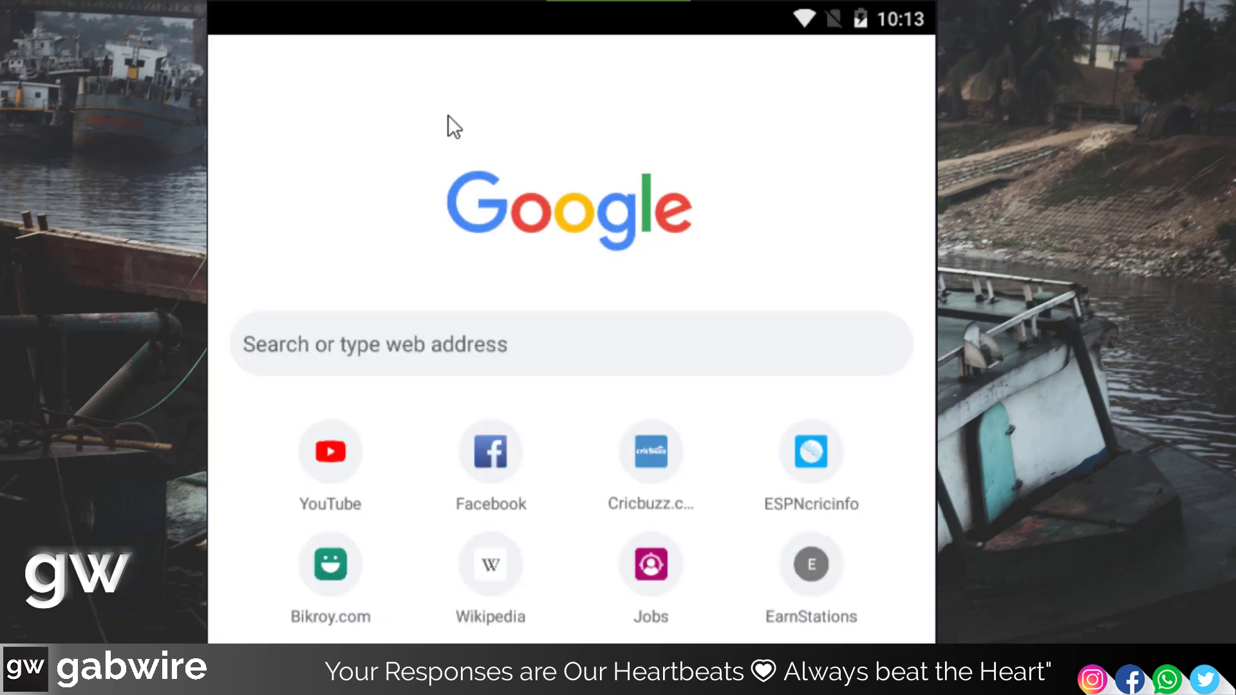
{"action": "left_click", "coordinate": [453, 357]}
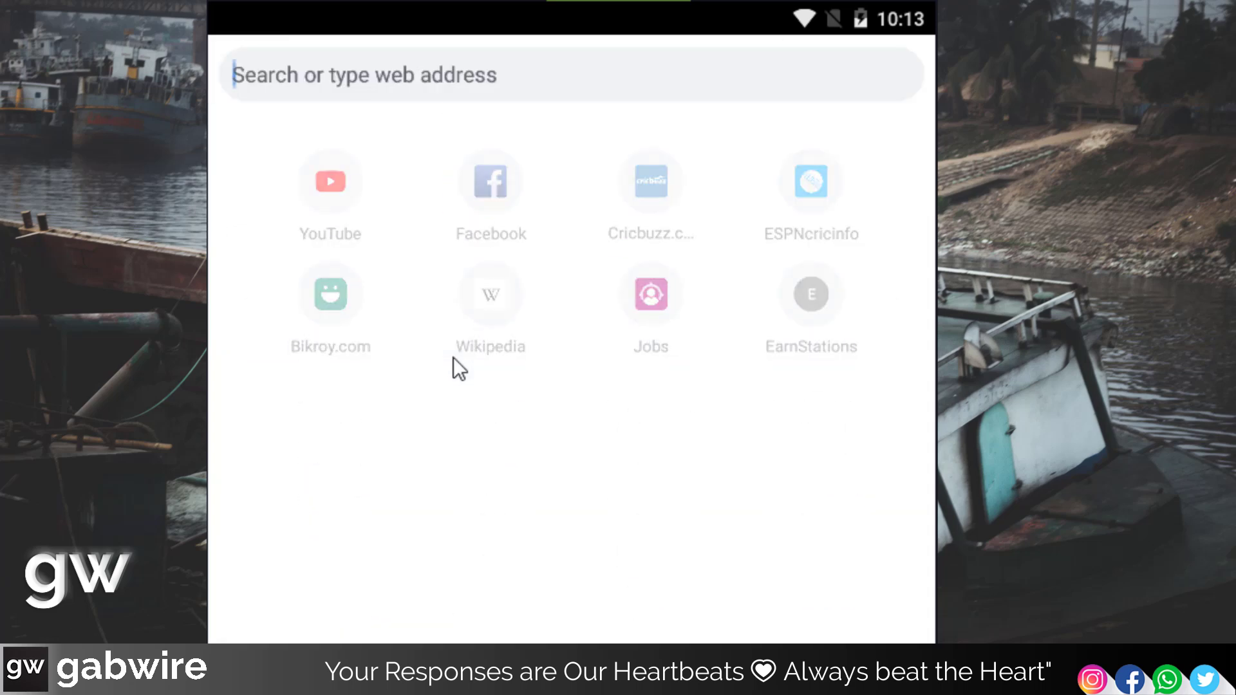
{"action": "type", "text": "qua"}
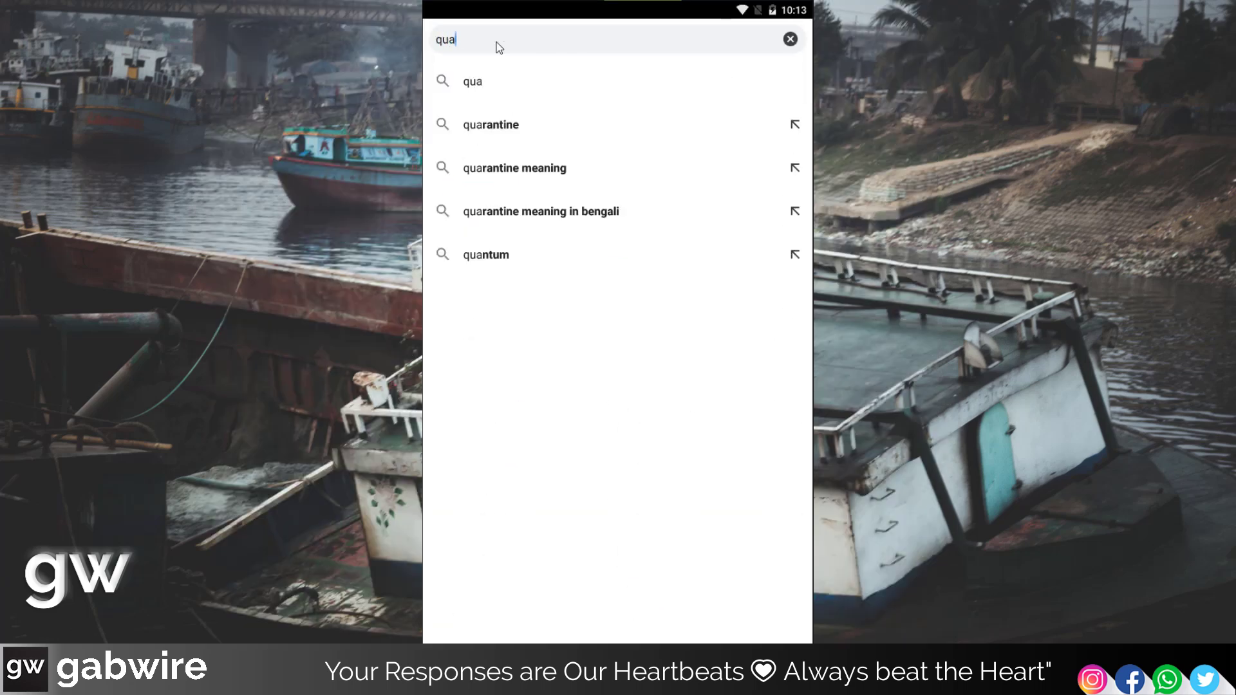
{"action": "type", "text": "ck"}
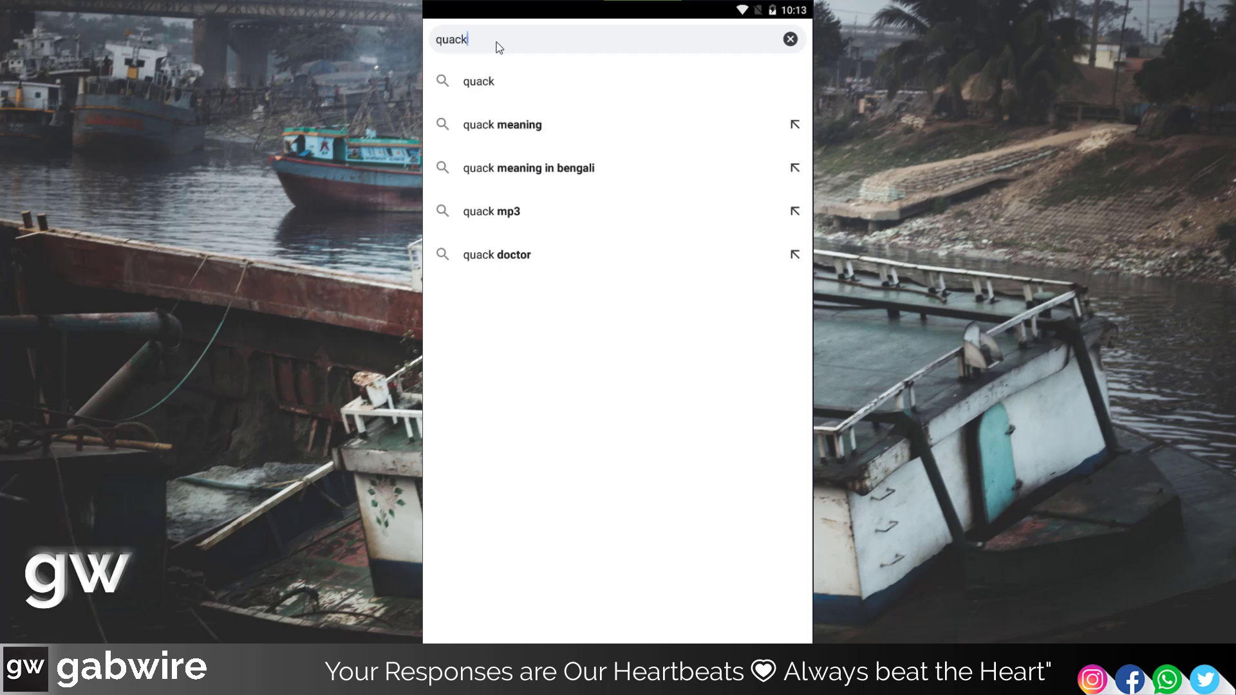
{"action": "type", "text": "r.io"}
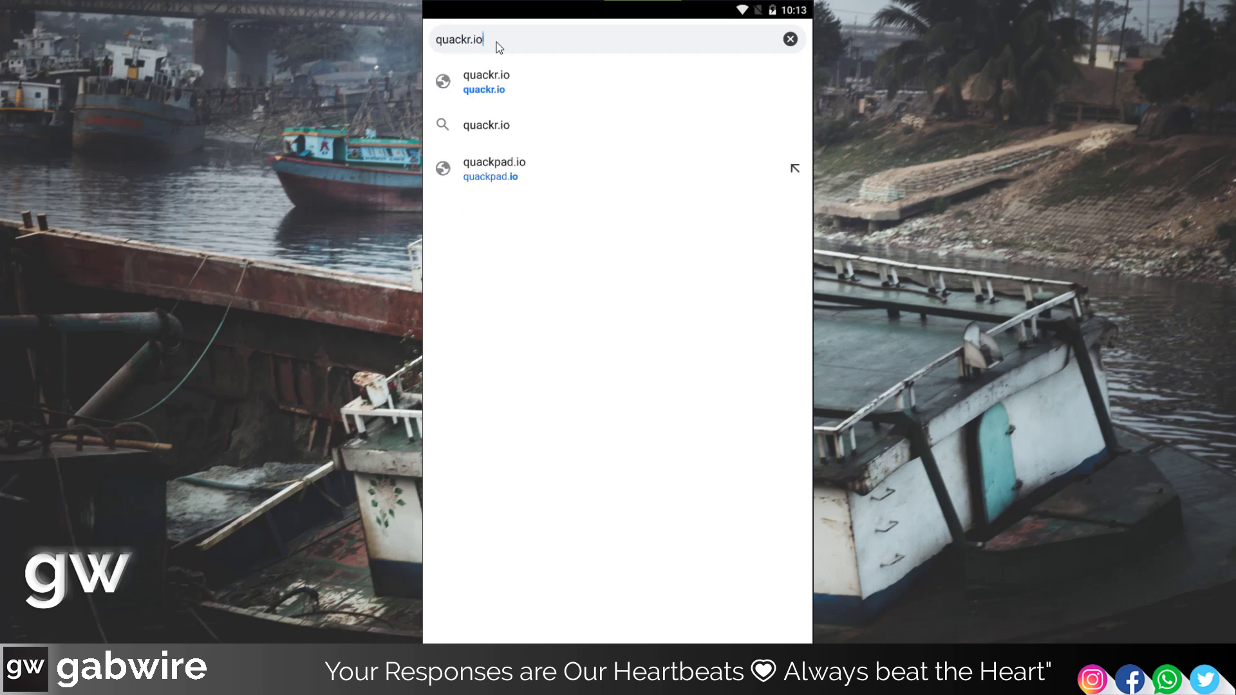
{"action": "key", "text": "Return"}
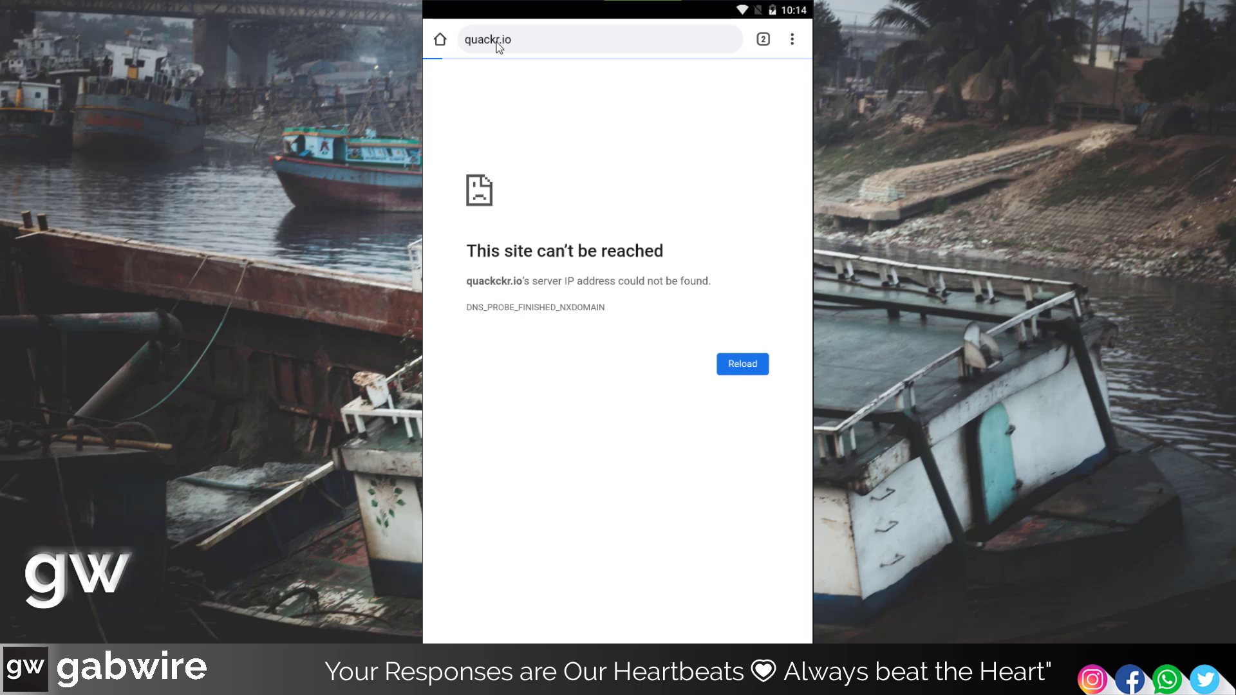
{"action": "key", "text": "Return"}
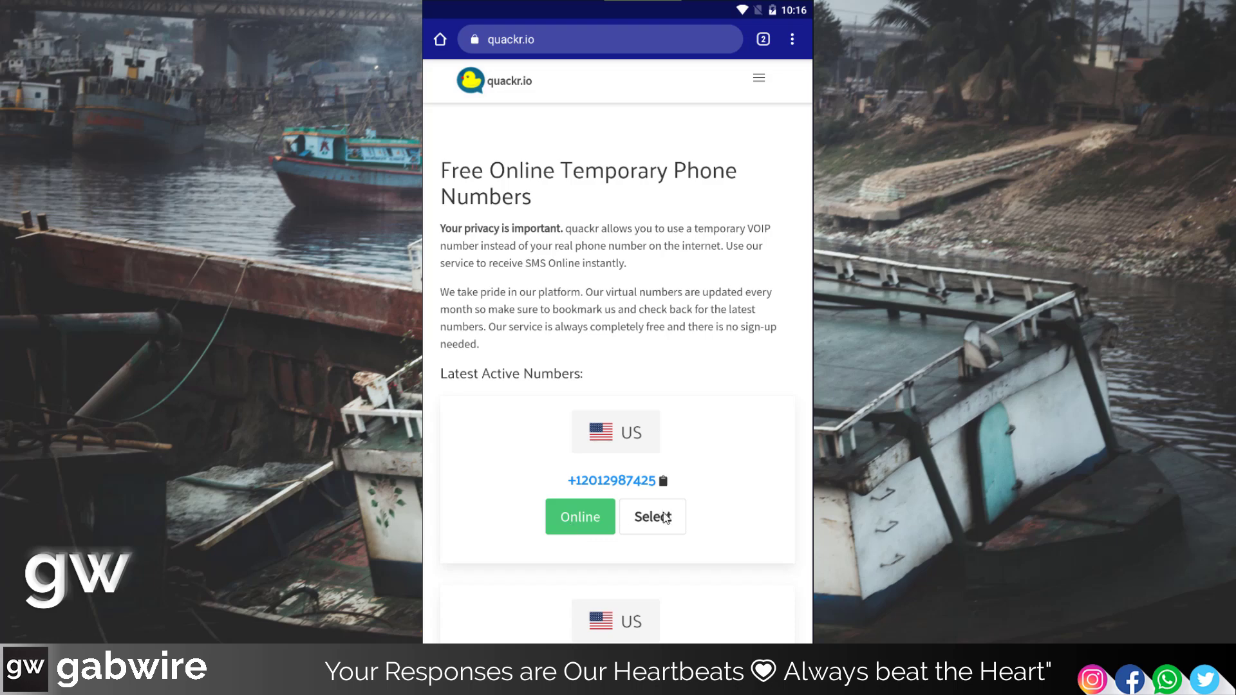
- Copy the first temporary US number from quackr.io into YouTube's phone number field
{"action": "left_click", "coordinate": [652, 517]}
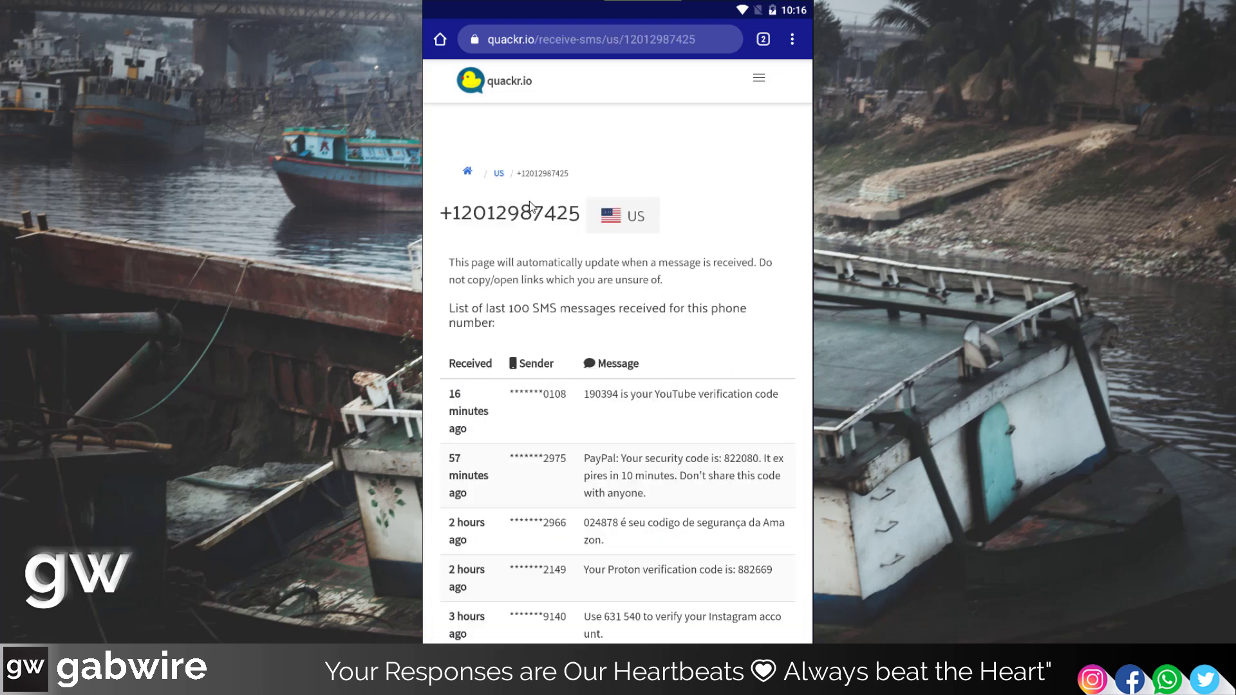
{"action": "left_click", "coordinate": [530, 206]}
{"action": "key", "text": "ctrl+c"}
{"action": "left_click", "coordinate": [529, 39]}
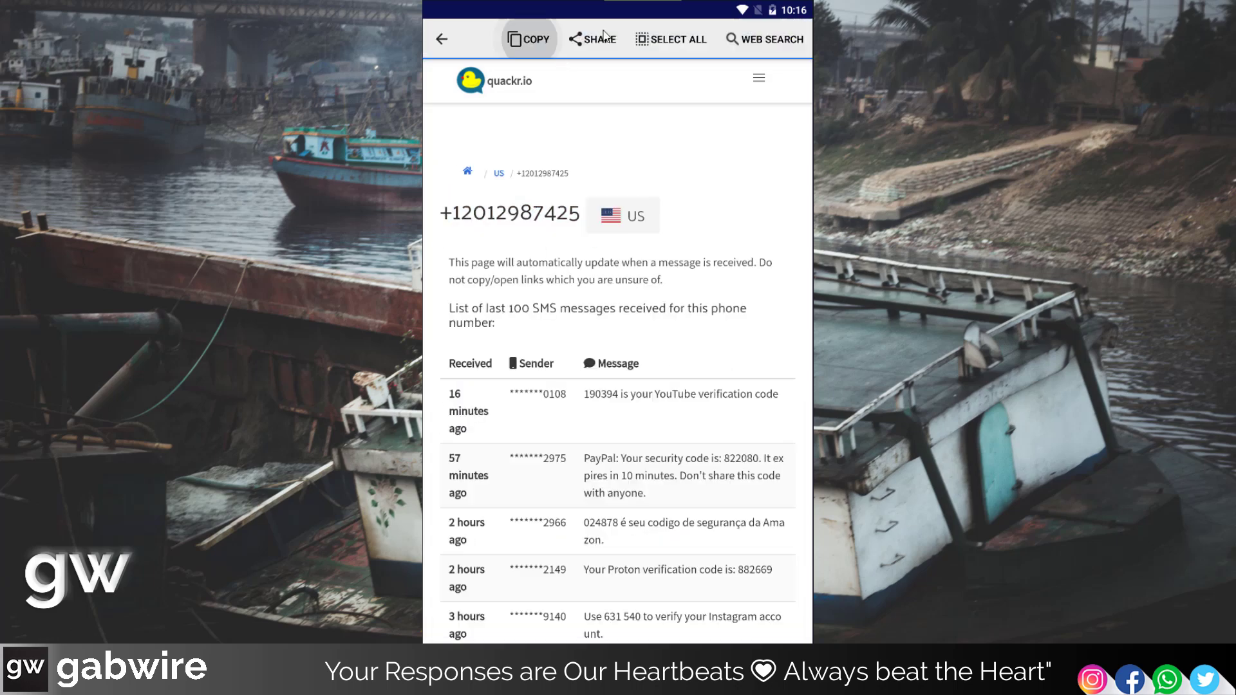
{"action": "left_click", "coordinate": [766, 36]}
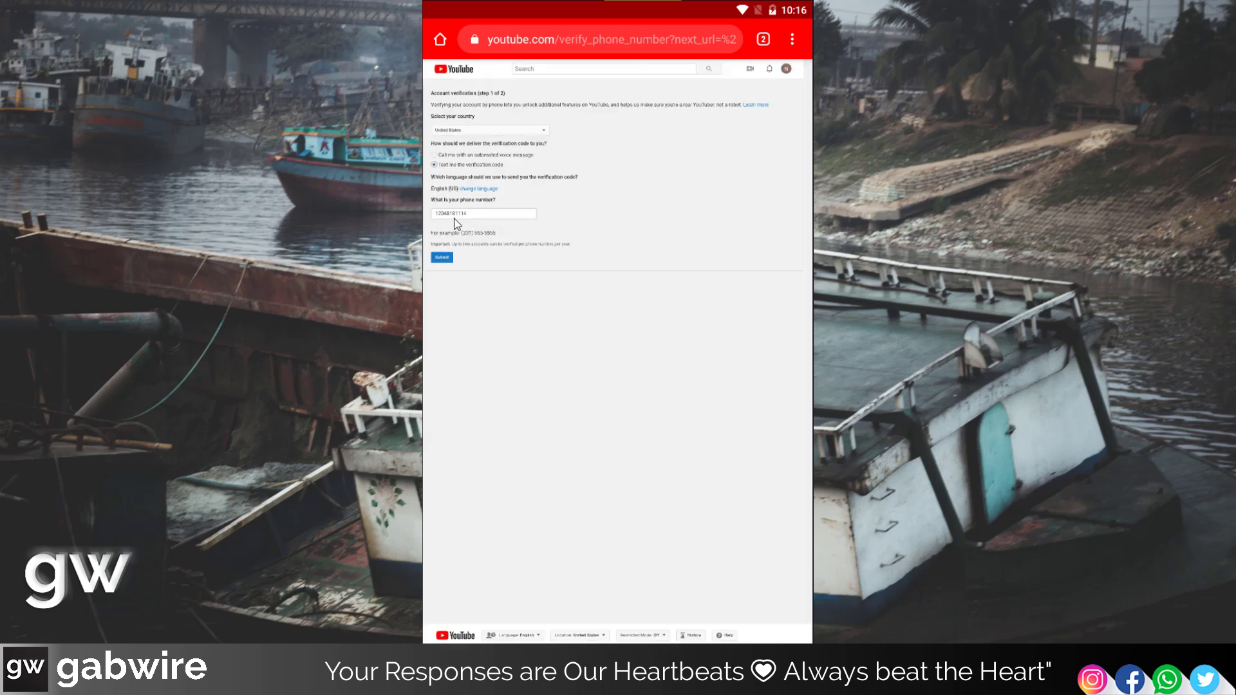
{"action": "left_click", "coordinate": [456, 215]}
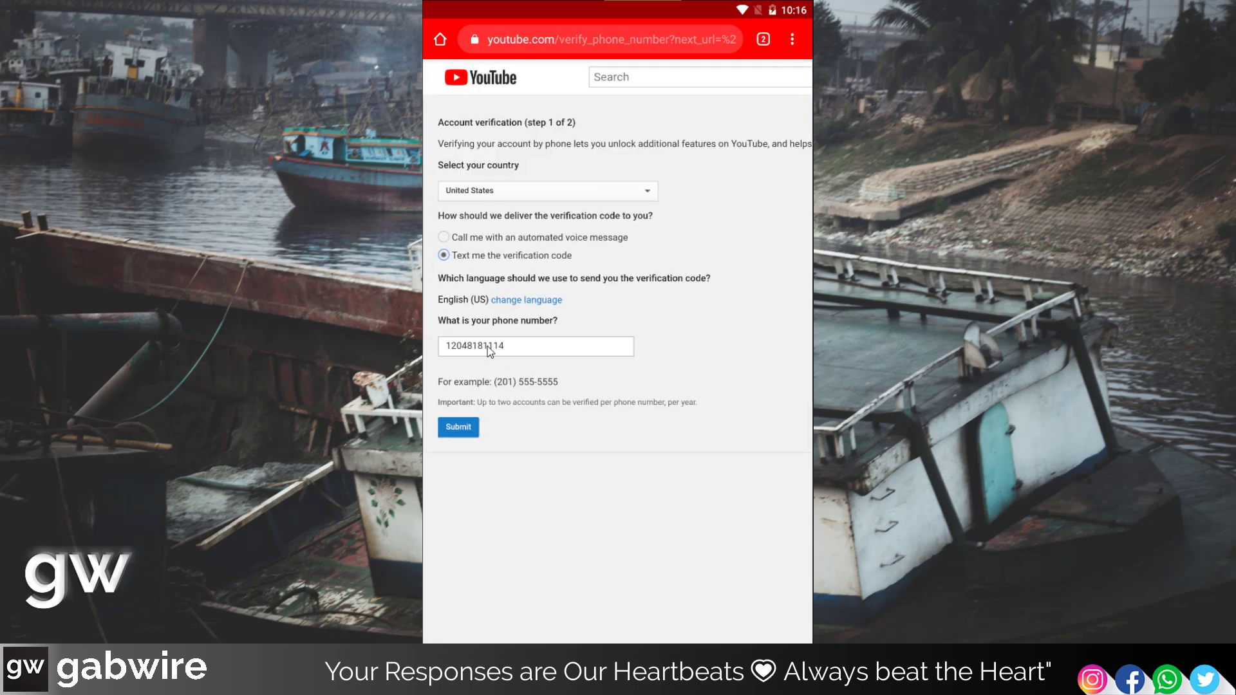
{"action": "double_click", "coordinate": [487, 346]}
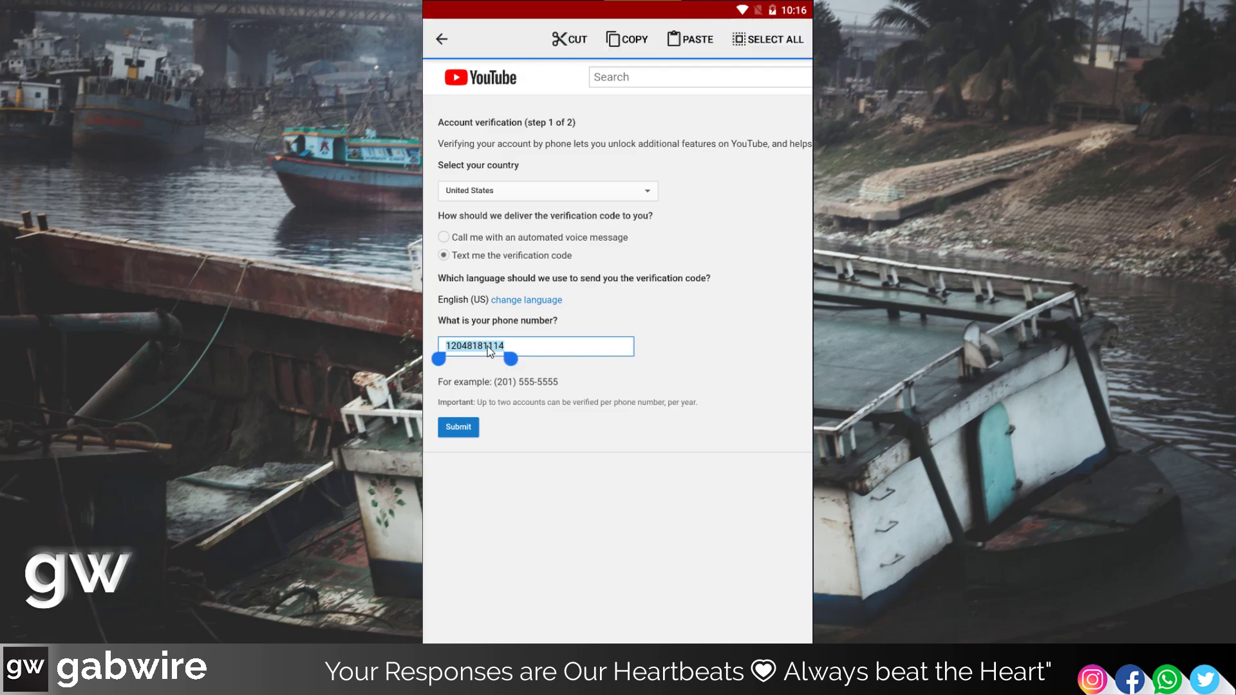
{"action": "left_click", "coordinate": [697, 39]}
- Submit the phone number and copy the YouTube verification code from the quackr.io messages
{"action": "left_click", "coordinate": [453, 428]}
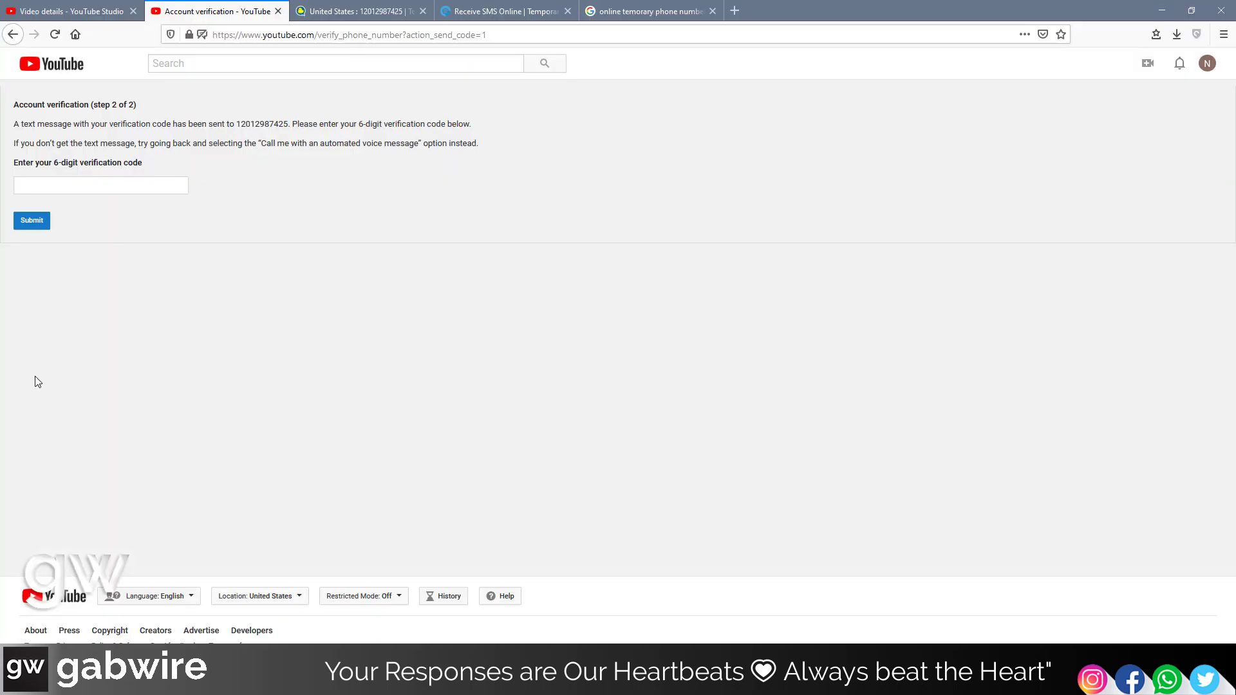
{"action": "left_click", "coordinate": [121, 188]}
{"action": "left_click", "coordinate": [357, 11]}
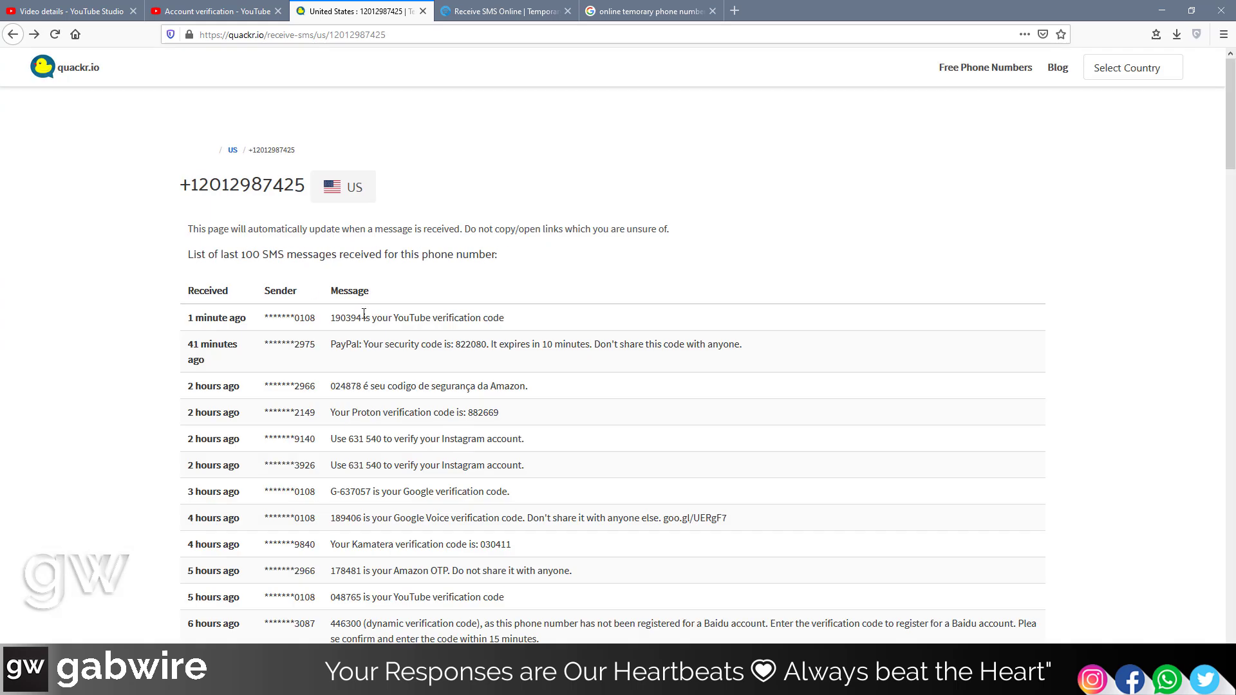
{"action": "left_click_drag", "start_coordinate": [361, 317], "coordinate": [334, 323]}
{"action": "right_click", "coordinate": [334, 323]}
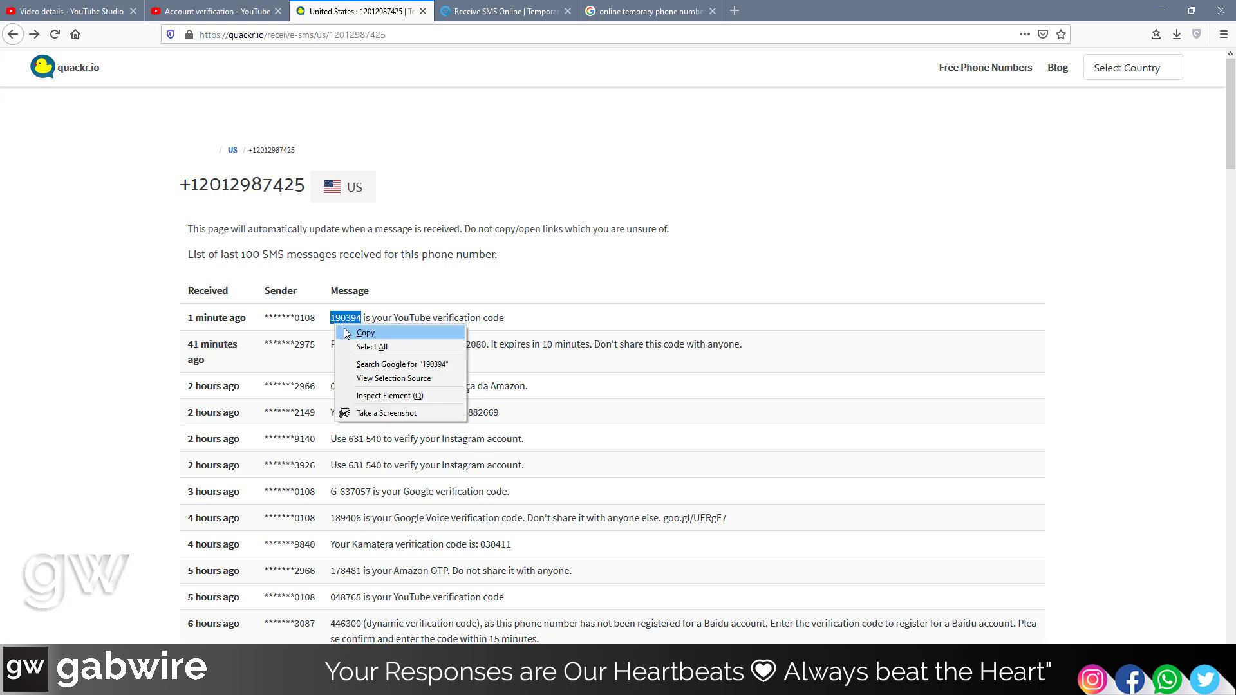
{"action": "left_click", "coordinate": [349, 332]}
- Paste the 6-digit code into the verification field and submit it
{"action": "left_click", "coordinate": [219, 11]}
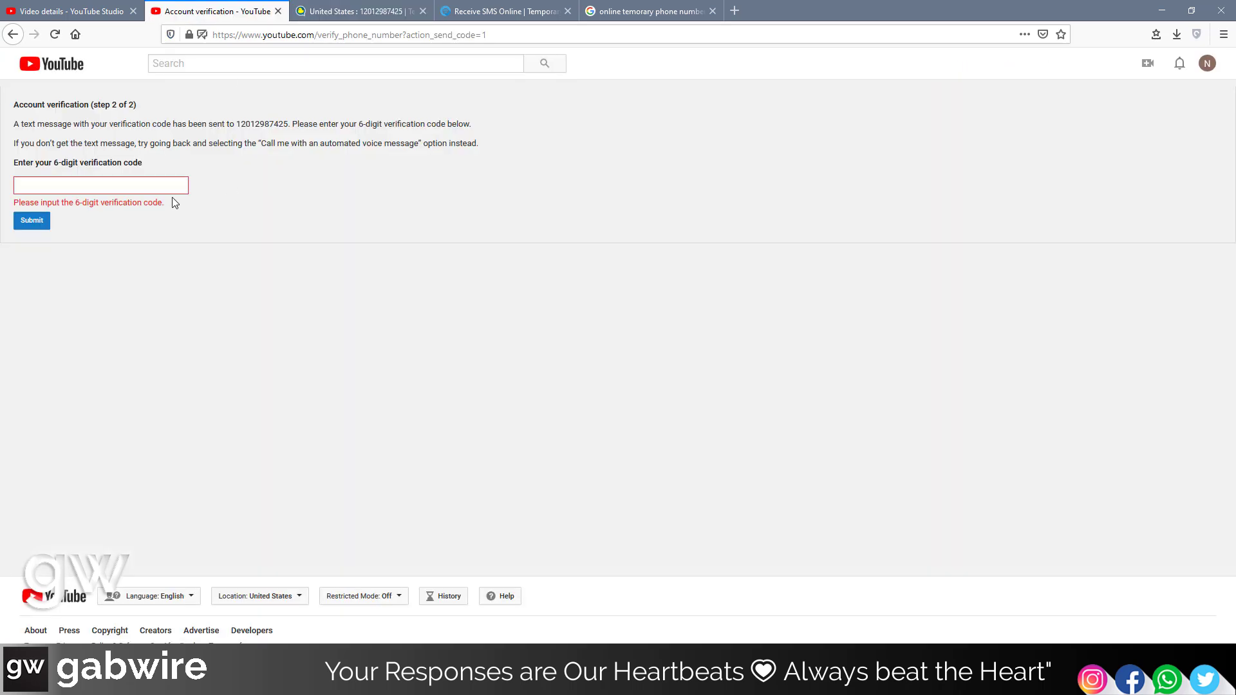
{"action": "right_click", "coordinate": [162, 185]}
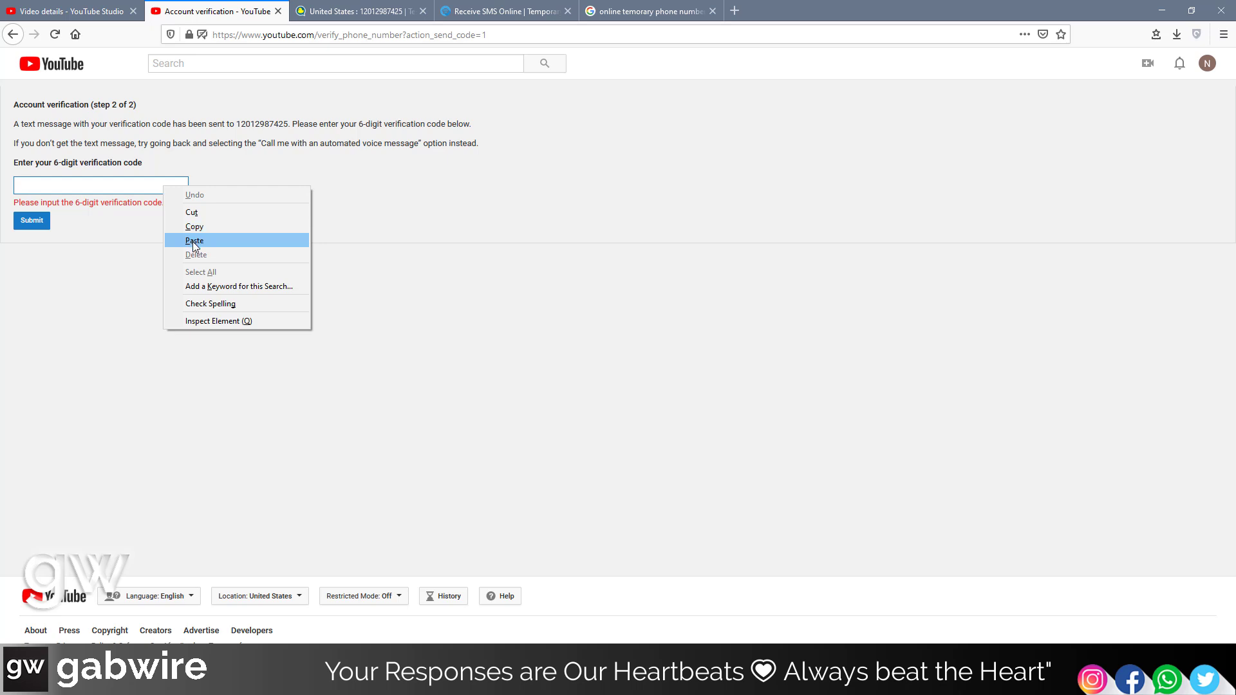
{"action": "left_click", "coordinate": [110, 186]}
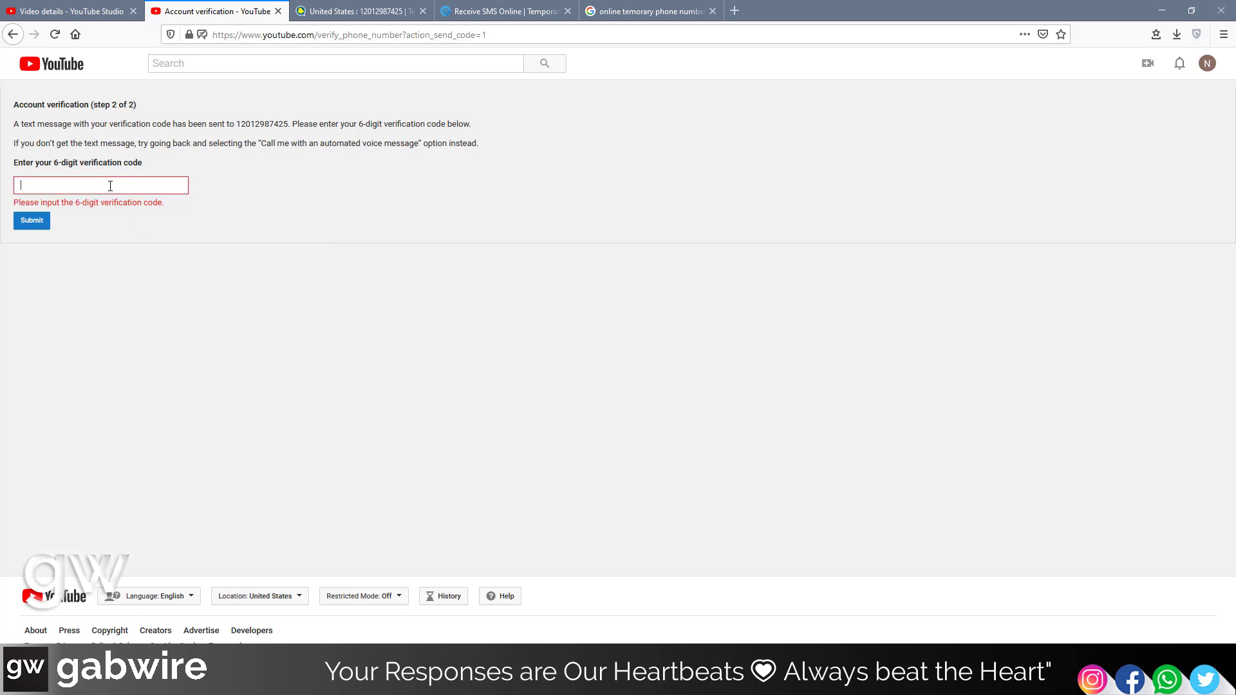
{"action": "right_click", "coordinate": [110, 185]}
{"action": "left_click", "coordinate": [168, 240]}
{"action": "left_click", "coordinate": [37, 219]}
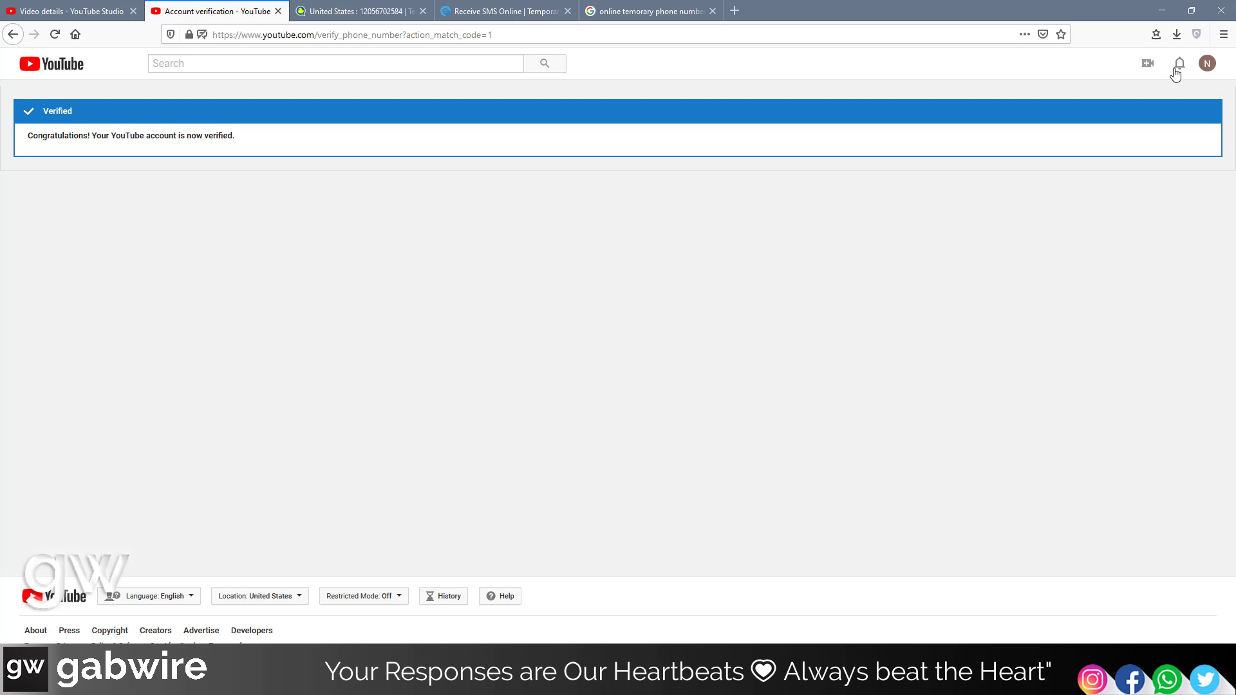
- Open the Clip video's details in YouTube Studio and cancel the thumbnail upload file dialog
{"action": "left_click", "coordinate": [1207, 64]}
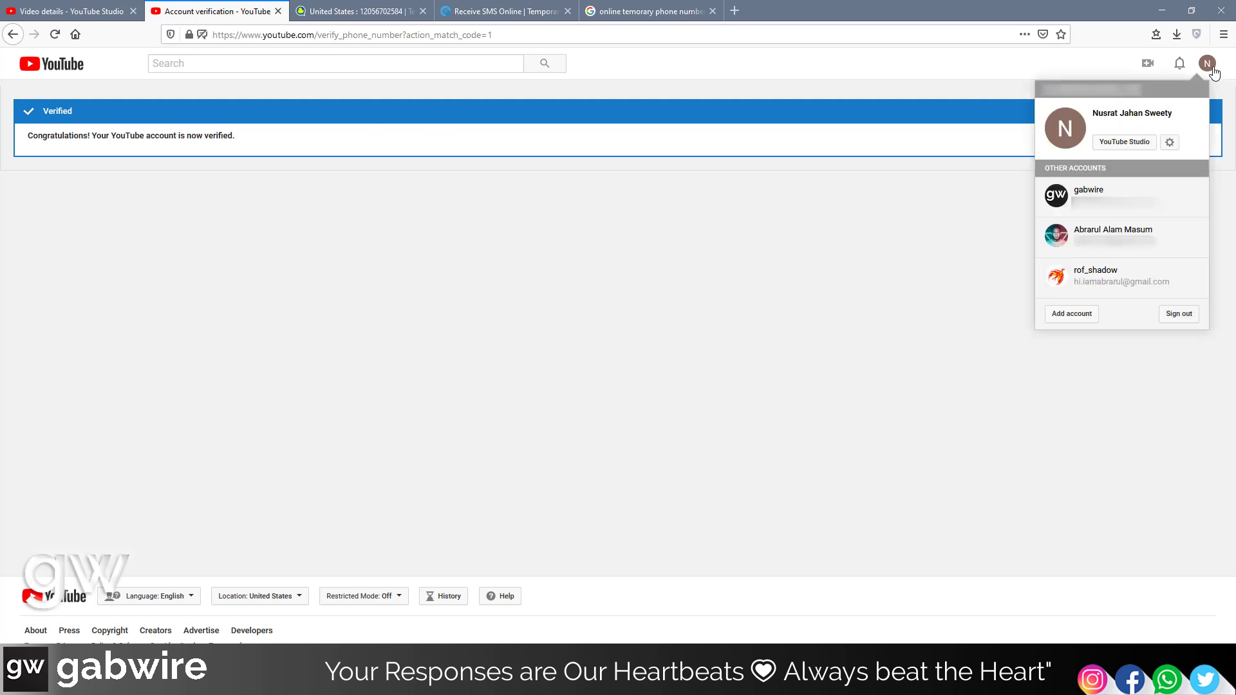
{"action": "left_click", "coordinate": [1112, 151]}
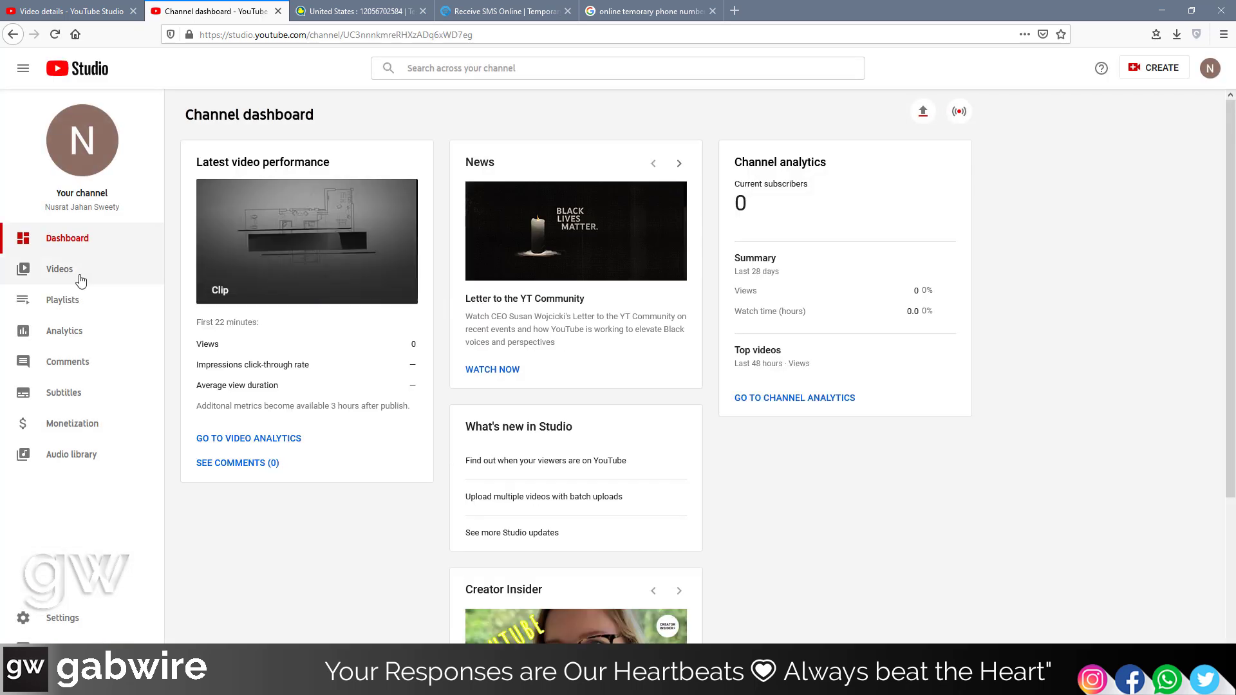
{"action": "left_click", "coordinate": [59, 269]}
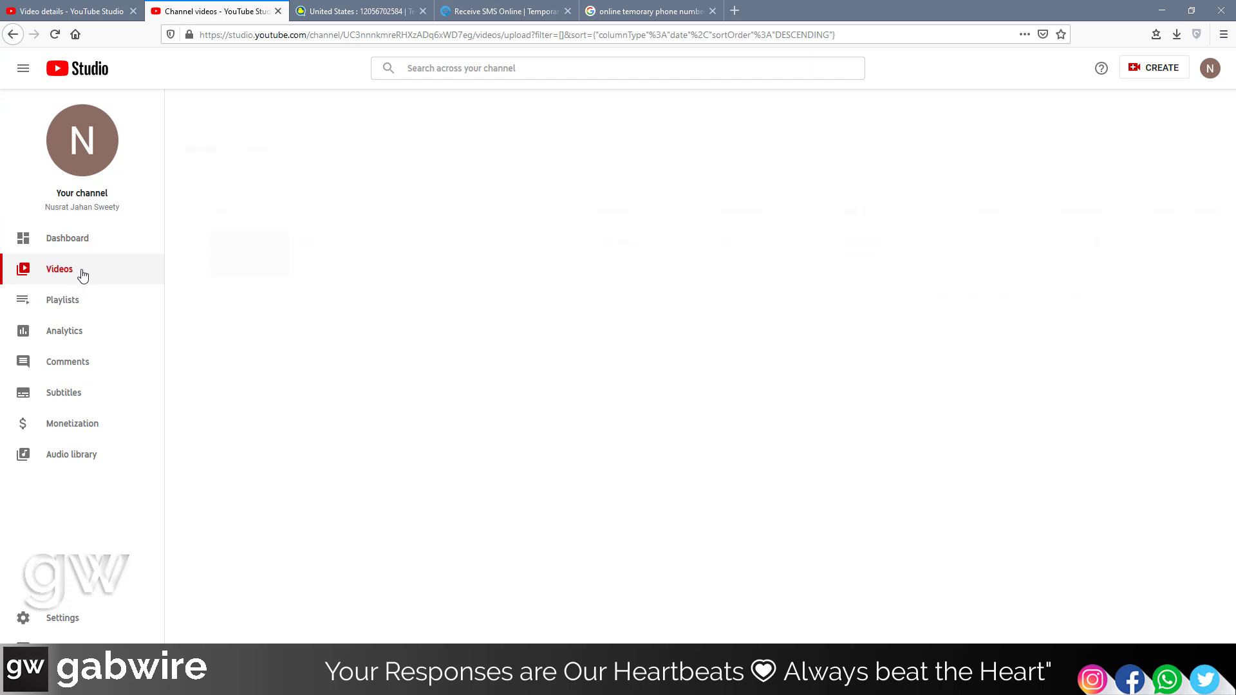
{"action": "left_click", "coordinate": [256, 258]}
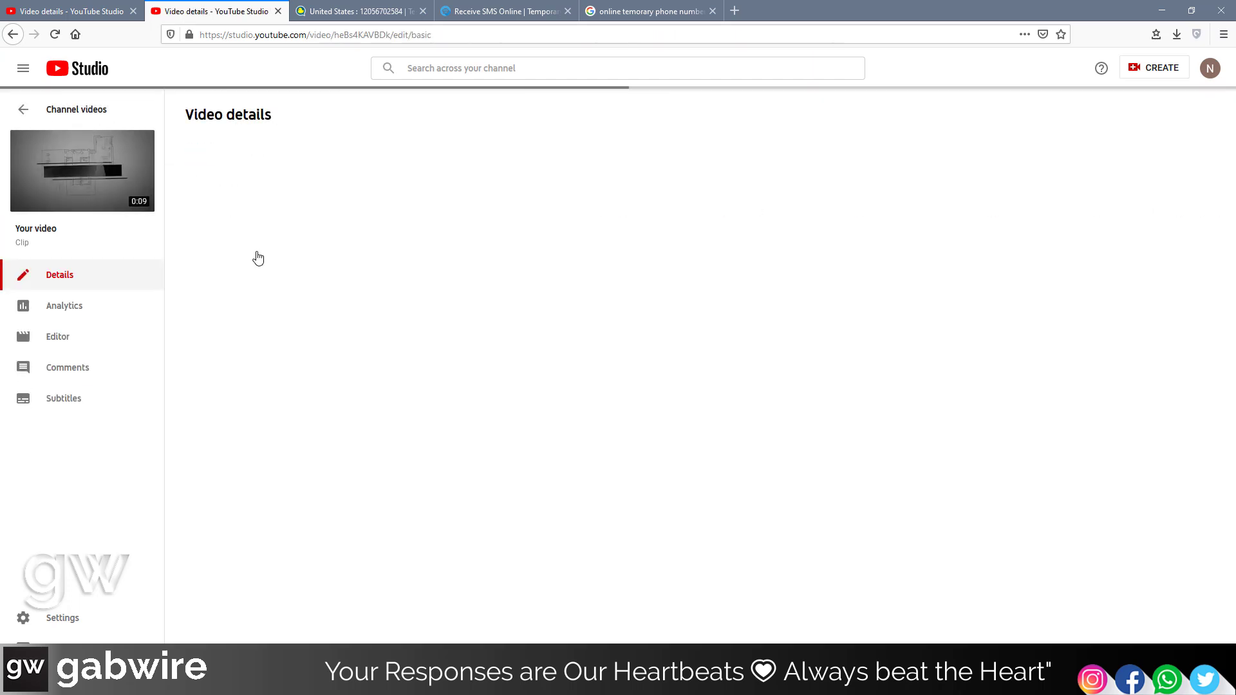
{"action": "left_click", "coordinate": [233, 477]}
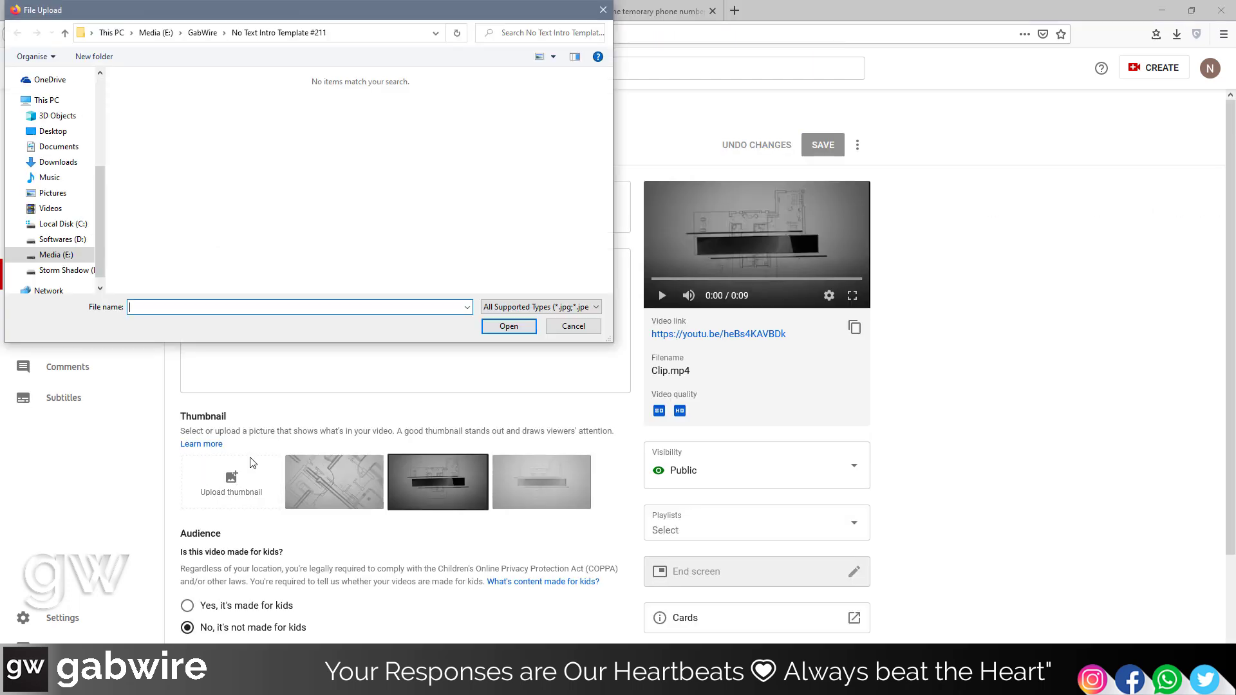
{"action": "left_click", "coordinate": [572, 327]}
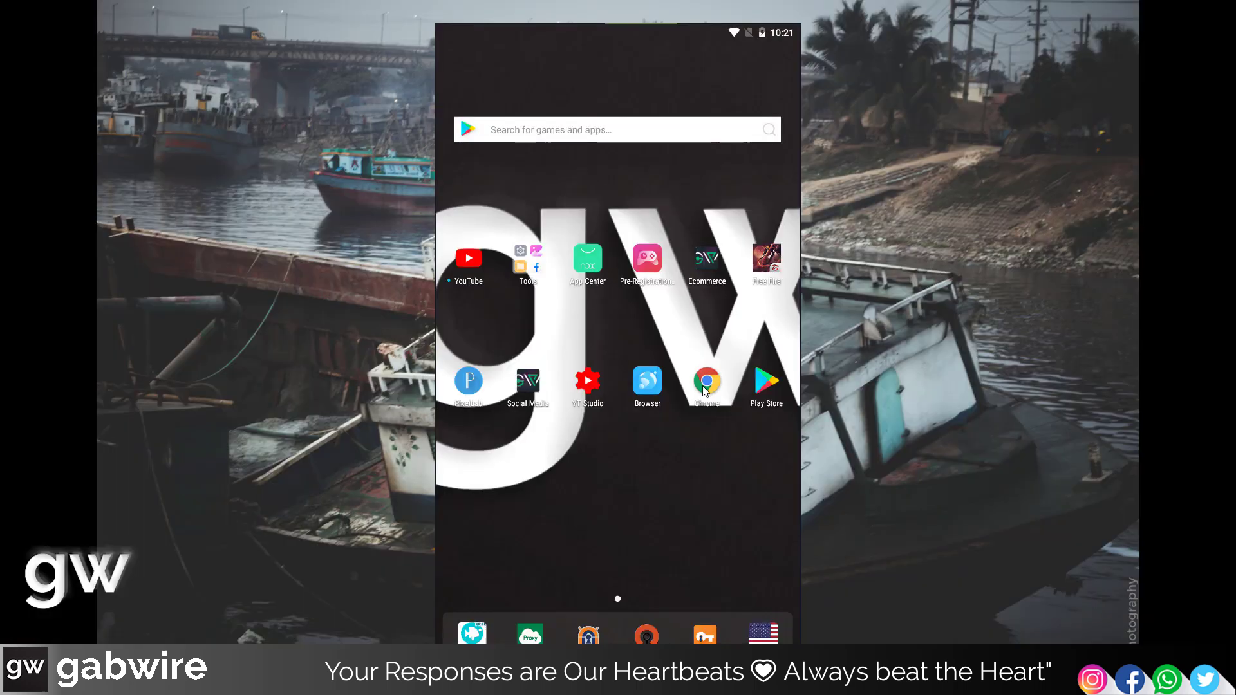
{"action": "left_click", "coordinate": [704, 386]}
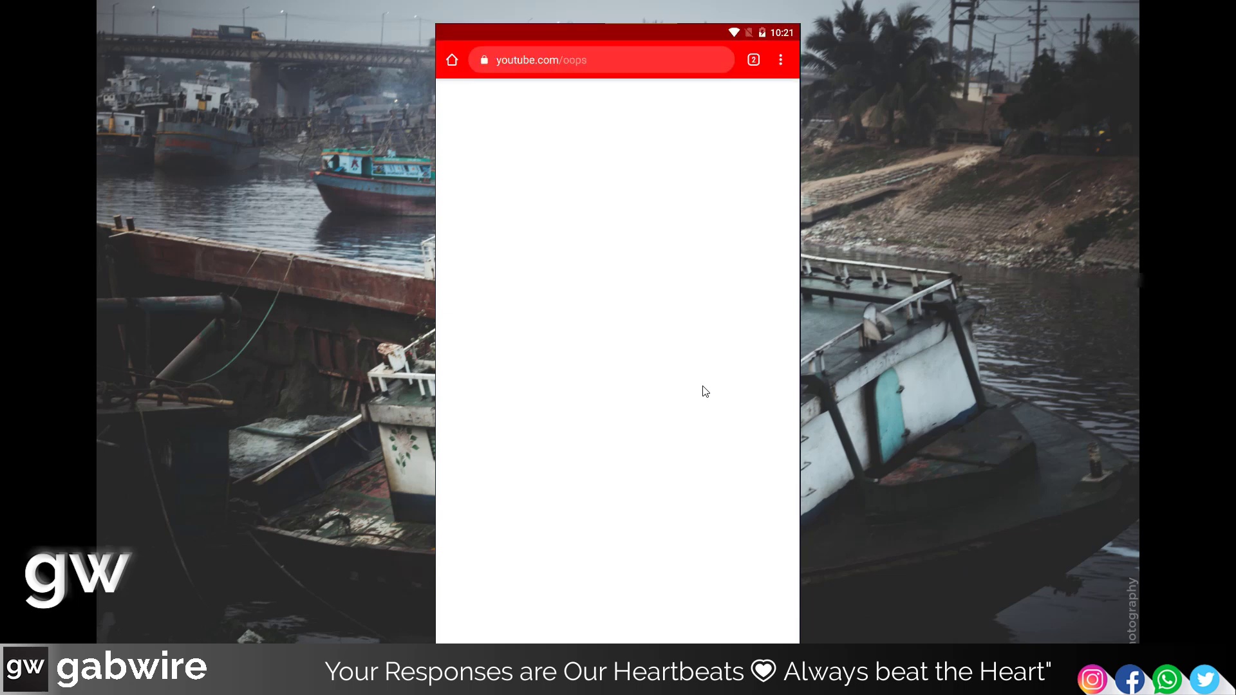
- Check Channel status and features via account settings, confirming custom thumbnails are now Enabled
{"action": "left_click", "coordinate": [774, 91]}
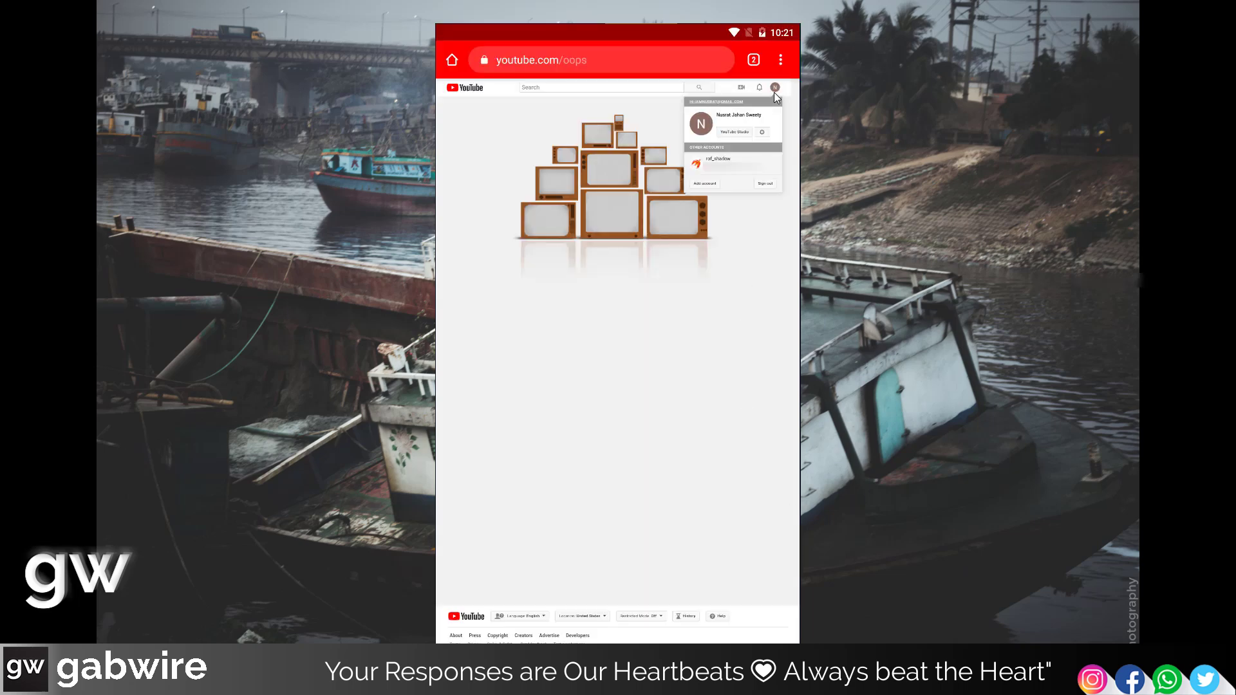
{"action": "left_click", "coordinate": [761, 134]}
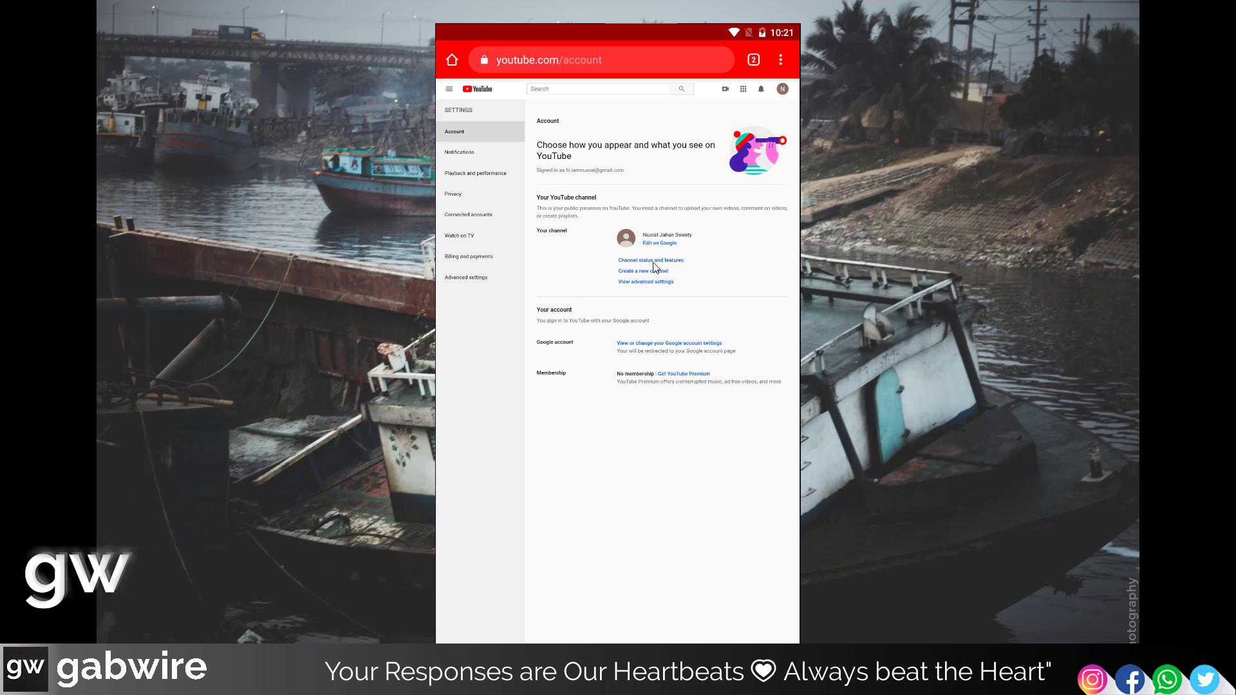
{"action": "left_click", "coordinate": [651, 260]}
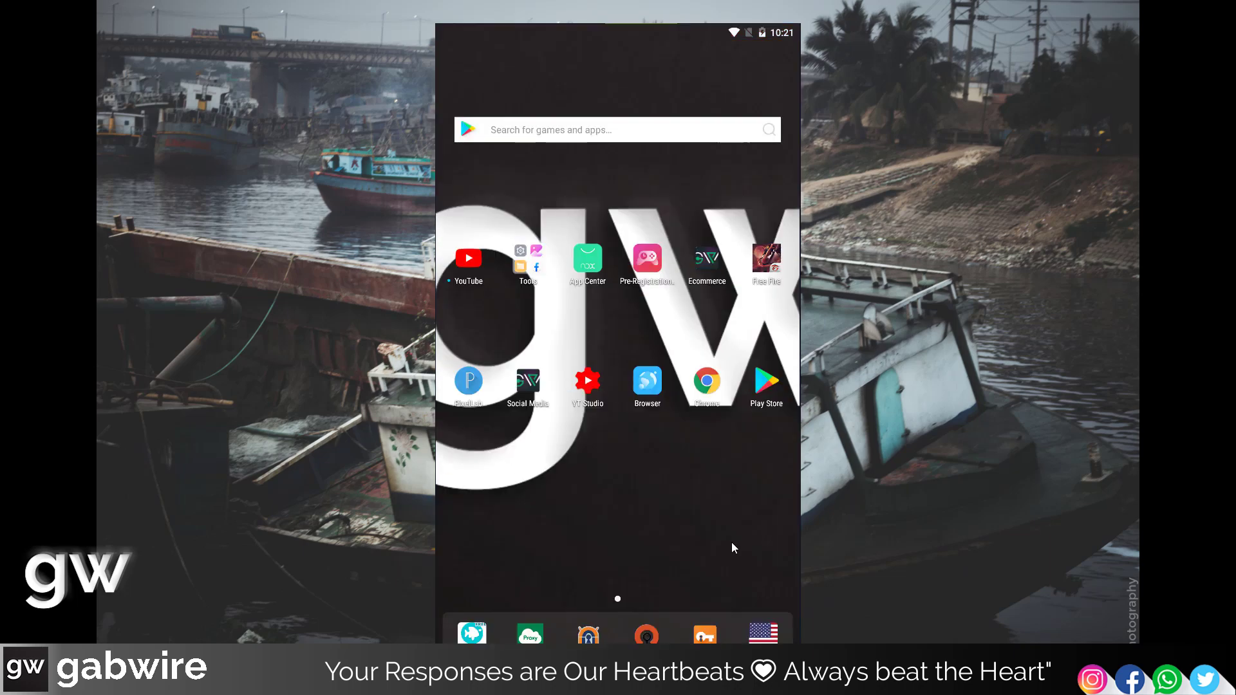
- In YouTube Studio, edit the video Clip and set the gw image as its custom thumbnail
{"action": "left_click", "coordinate": [586, 382]}
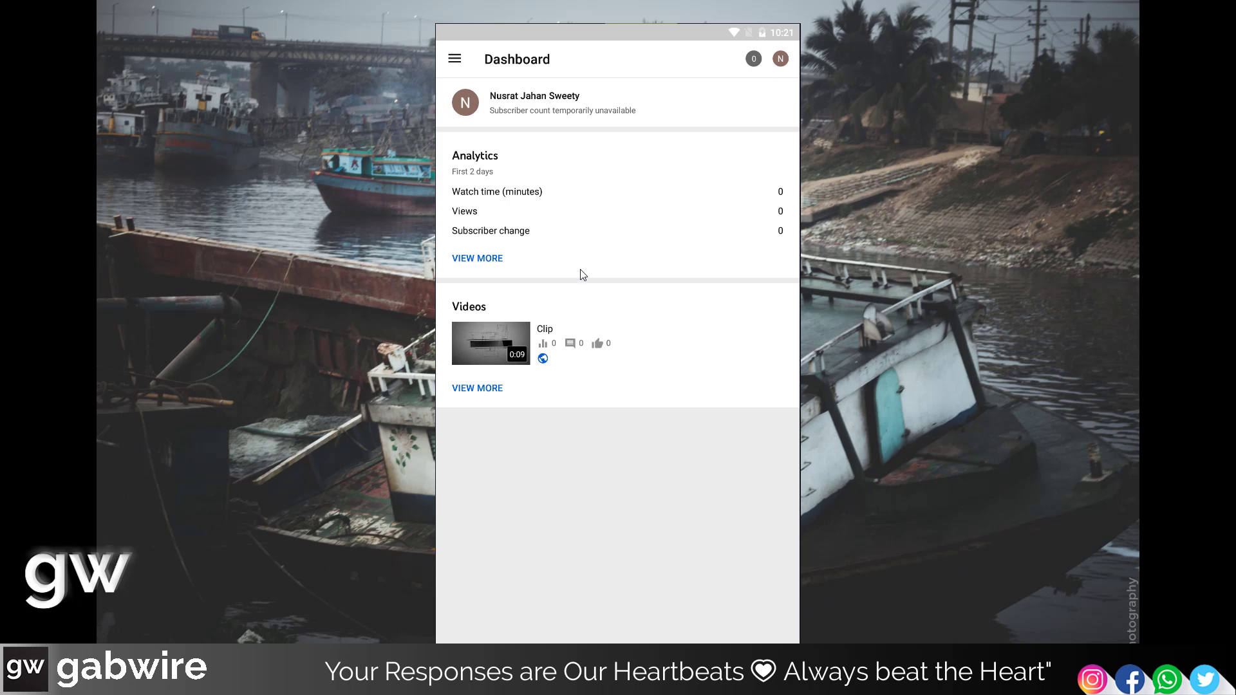
{"action": "left_click", "coordinate": [515, 343]}
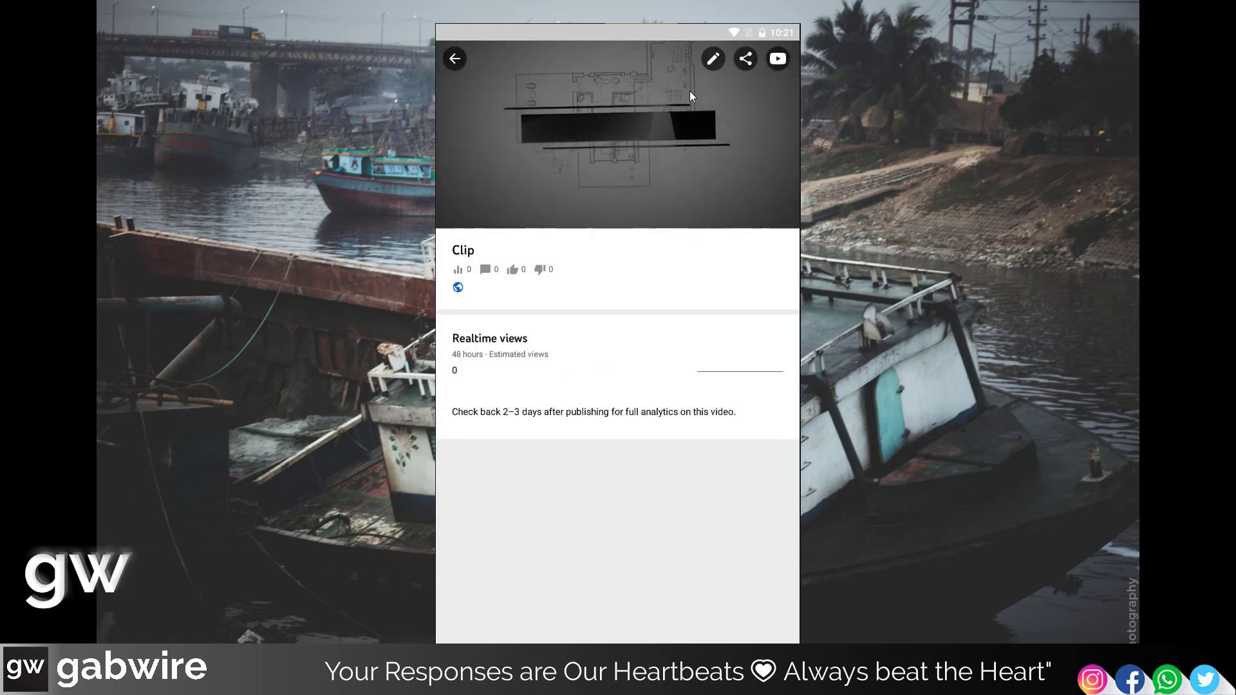
{"action": "left_click", "coordinate": [710, 60]}
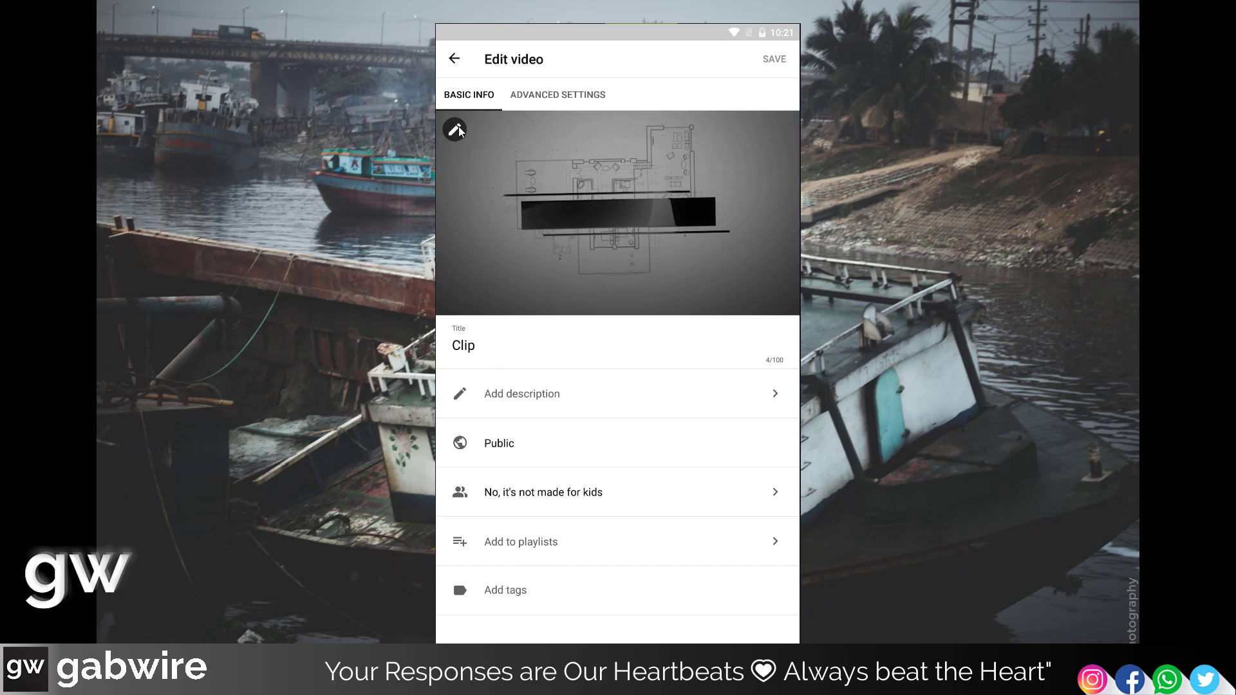
{"action": "left_click", "coordinate": [455, 129]}
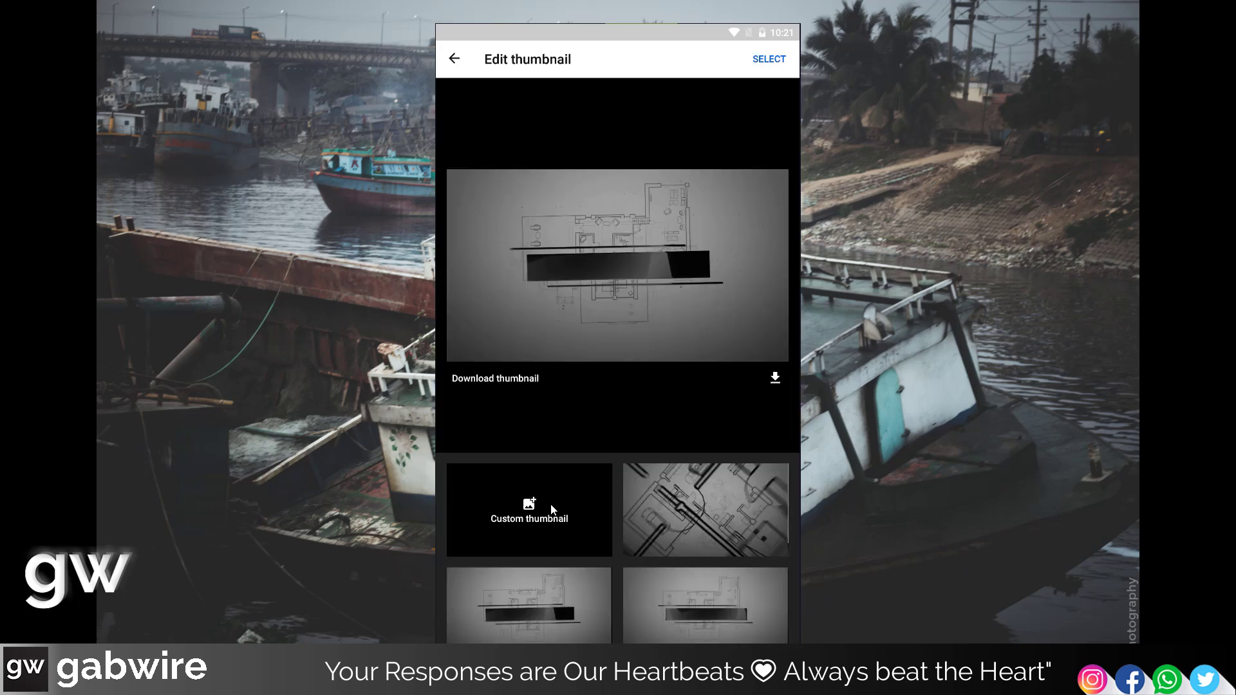
{"action": "left_click", "coordinate": [554, 509]}
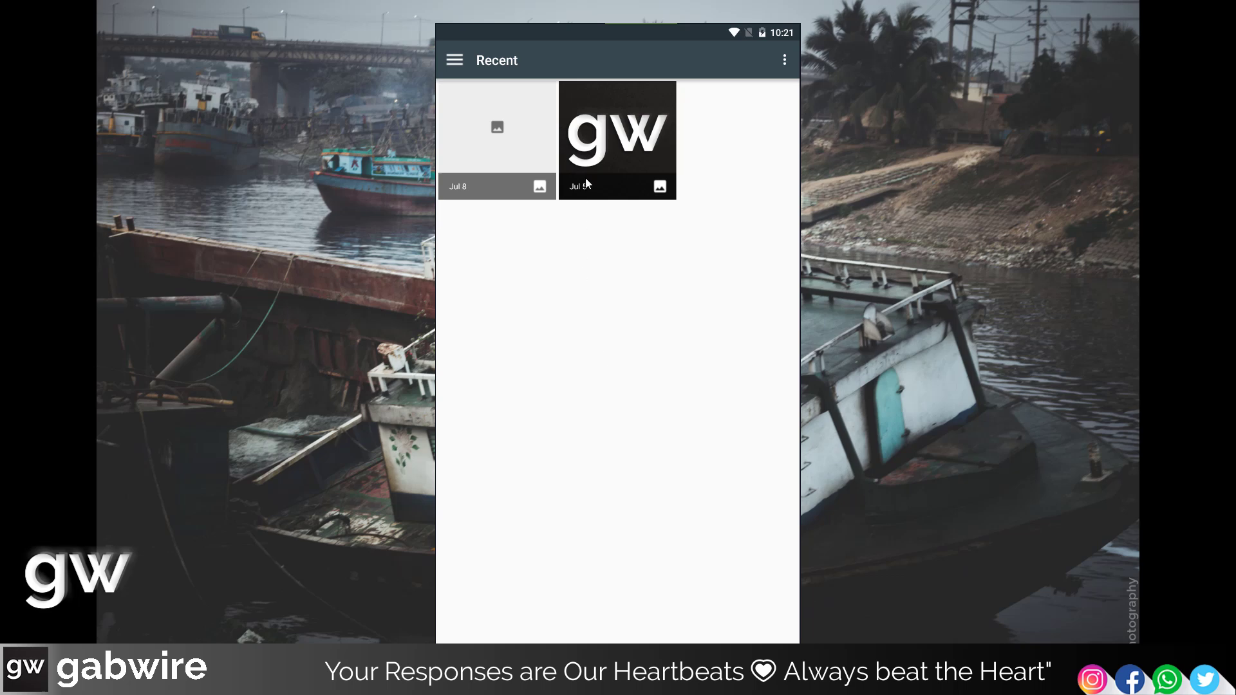
{"action": "left_click", "coordinate": [594, 198]}
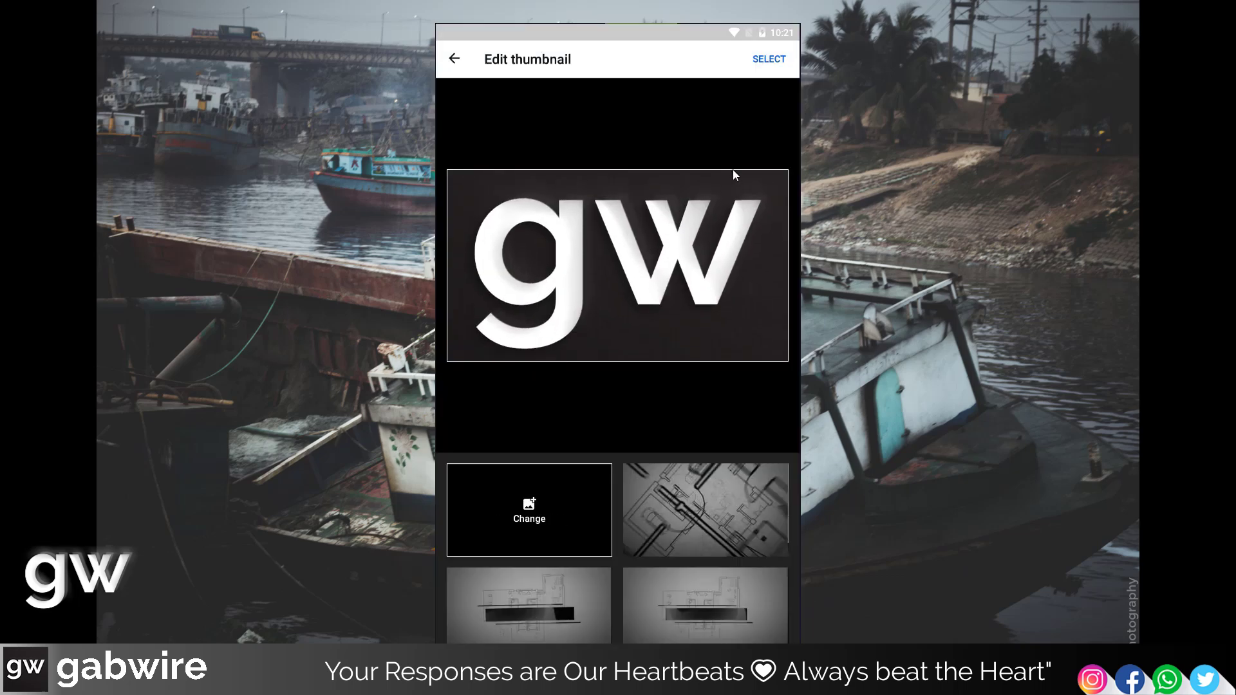
{"action": "left_click", "coordinate": [772, 59]}
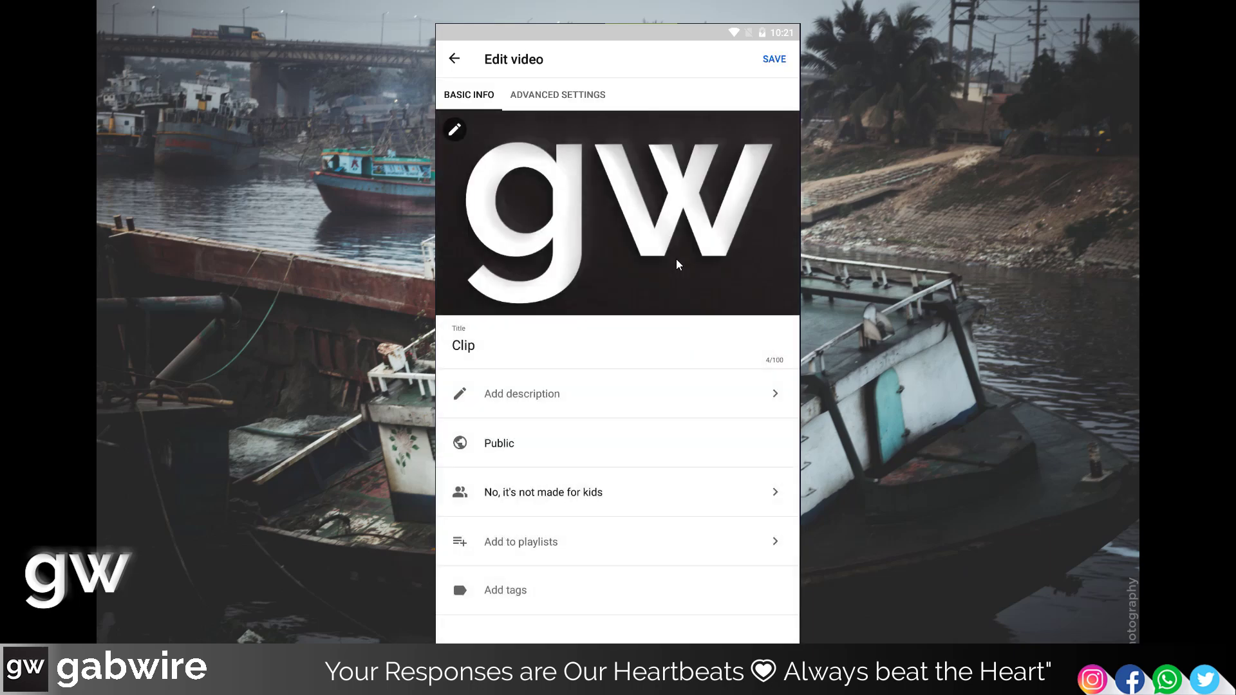